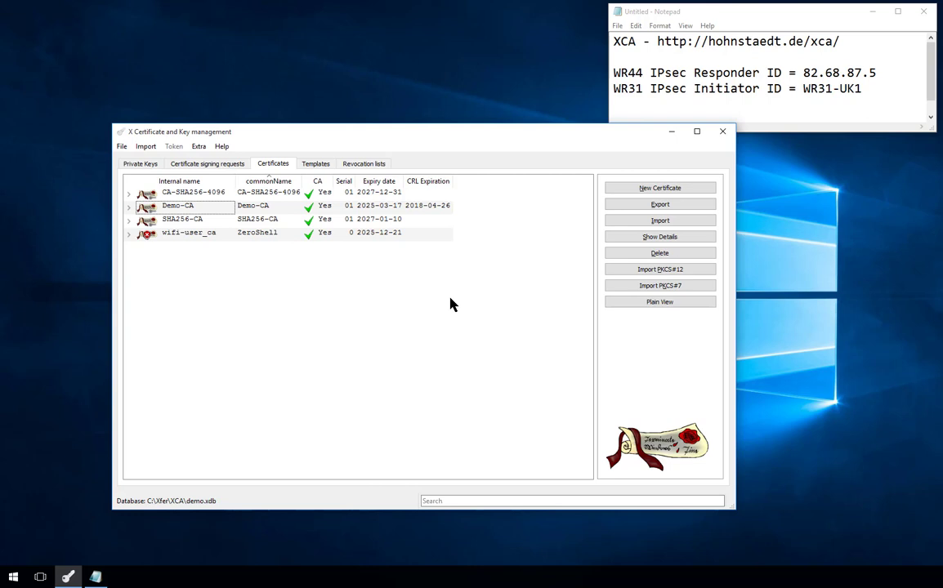
- Start a new self-signed certificate with the [default] CA template applied, and show its Subject details
left_click(645, 190)
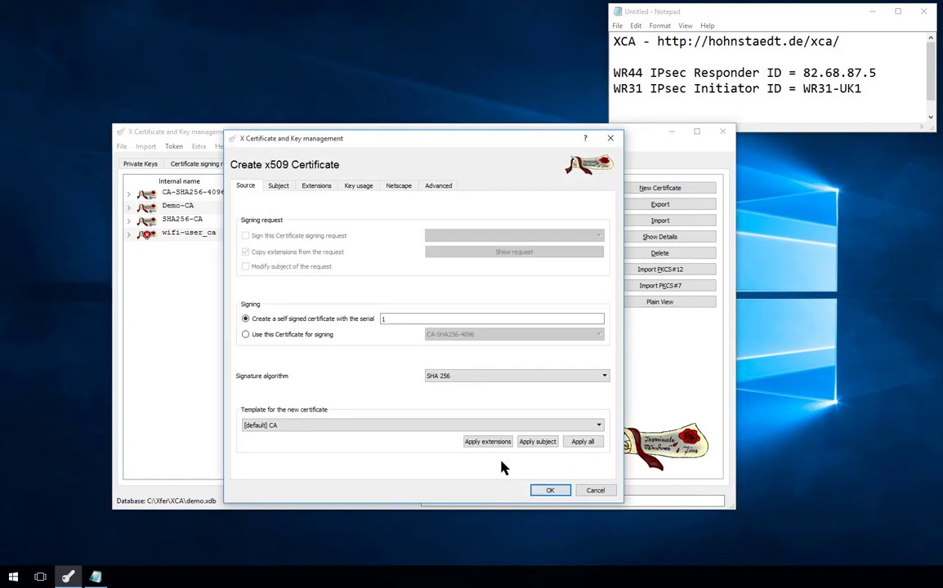
left_click(582, 442)
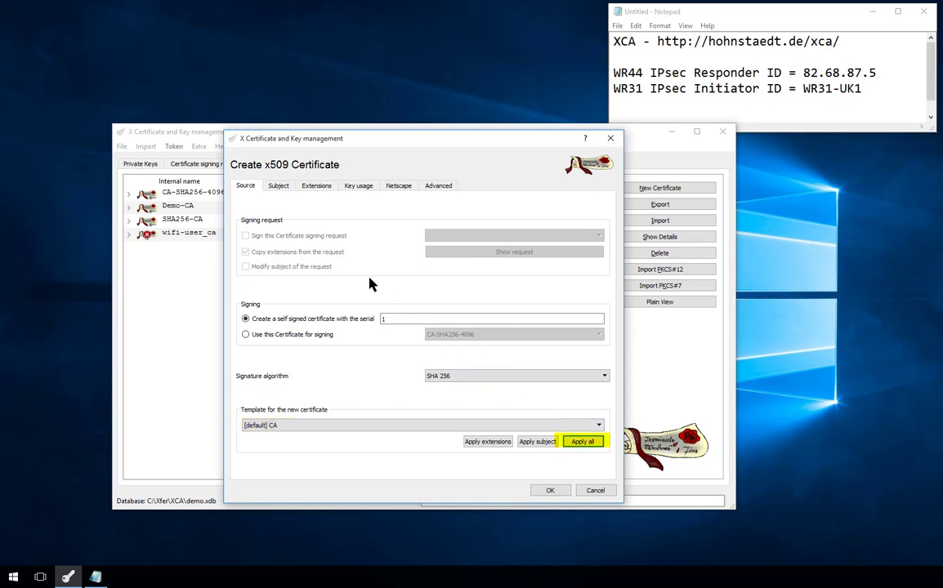
left_click(278, 187)
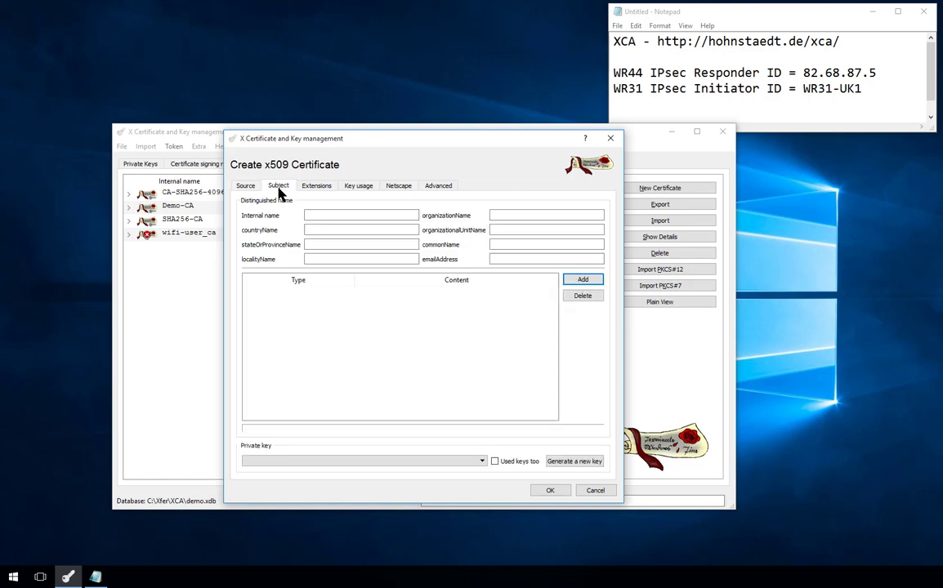
- Enter internal name IPsec-Demo-CA, organization Digi, unit Routers, and common name IPsec-Demo-CA
left_click(318, 216)
type("IPs")
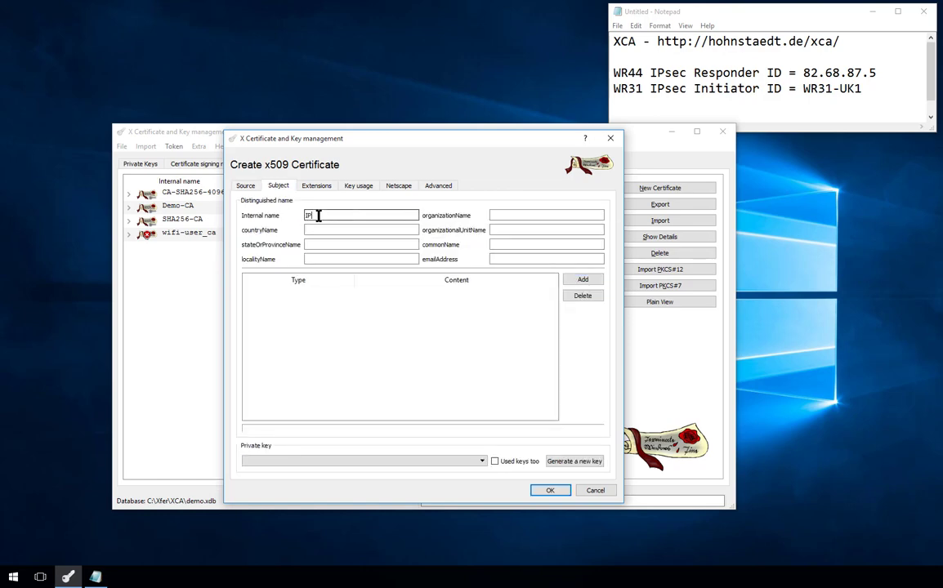
type("ec-Demo-CA")
left_click(501, 216)
type("Digi")
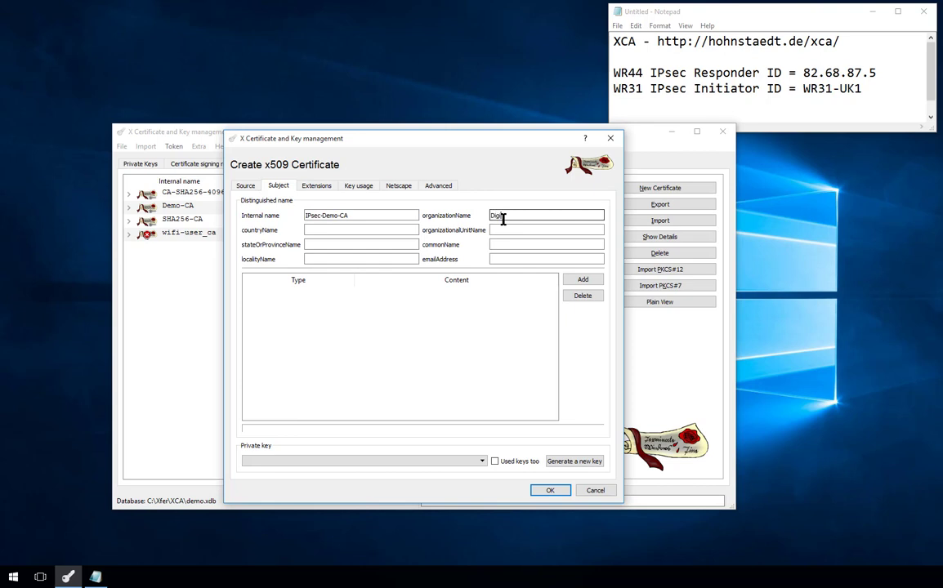
left_click(504, 230)
type("Ro")
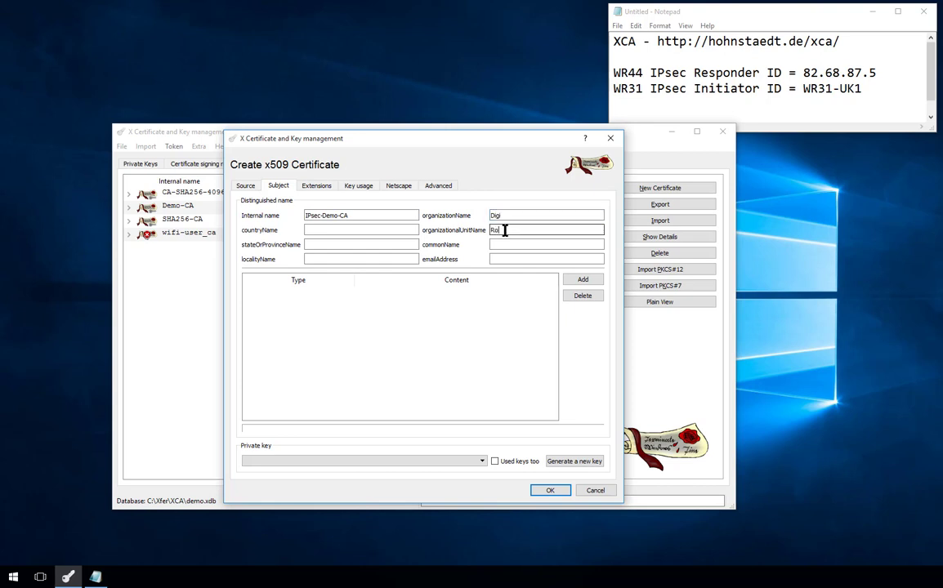
type("uters")
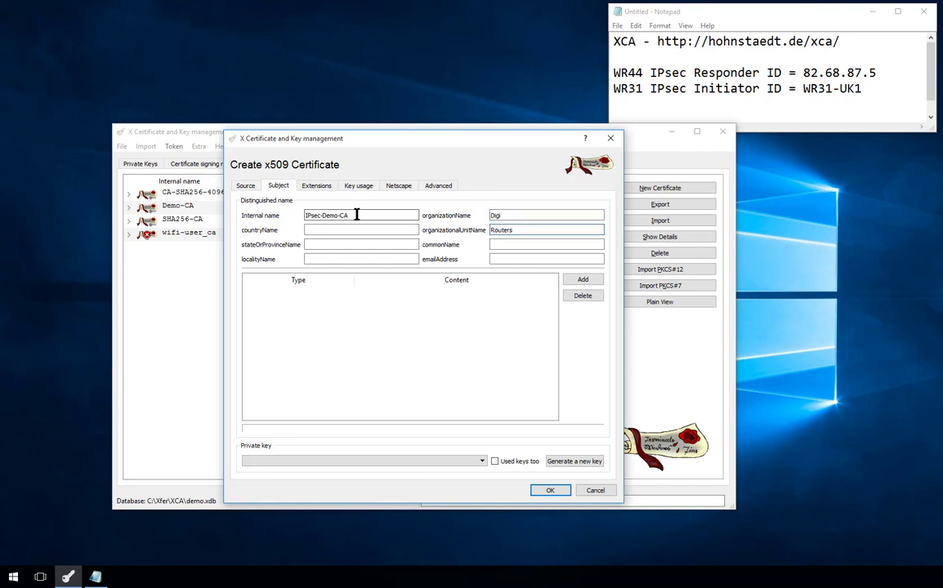
left_click_drag(357, 215, 267, 211)
key("ctrl+c")
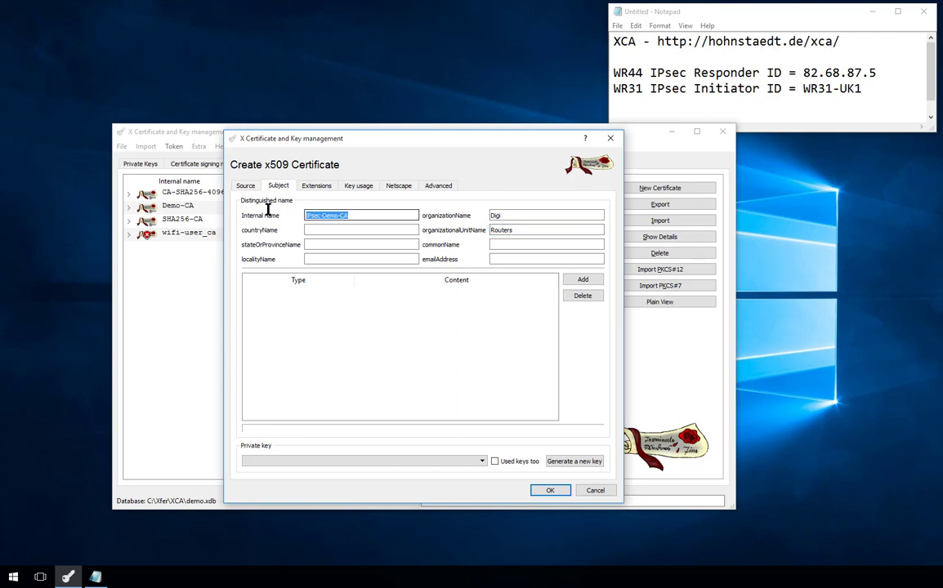
left_click(494, 245)
key("ctrl+v")
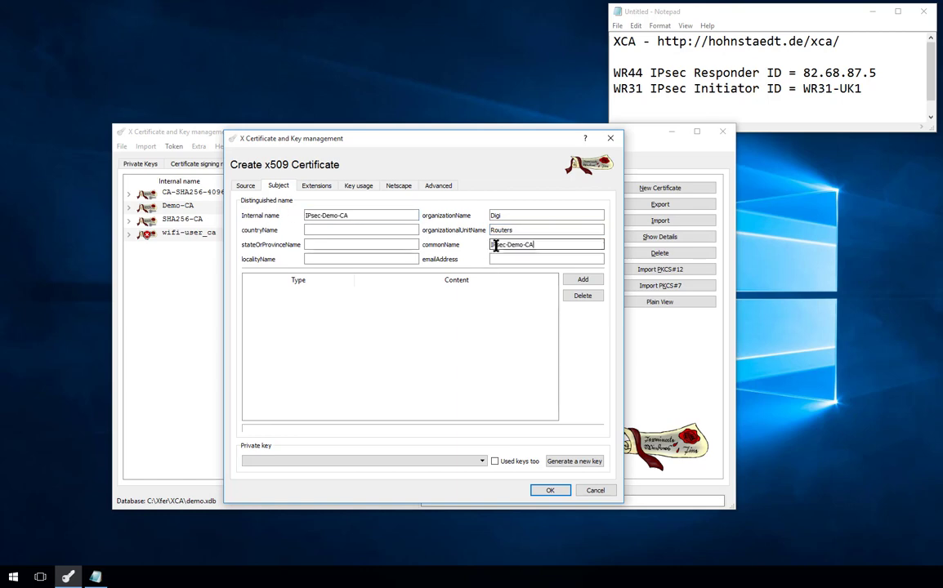
- Generate a 2048-bit RSA private key named IPsec-Demo-CA for the certificate
left_click(565, 466)
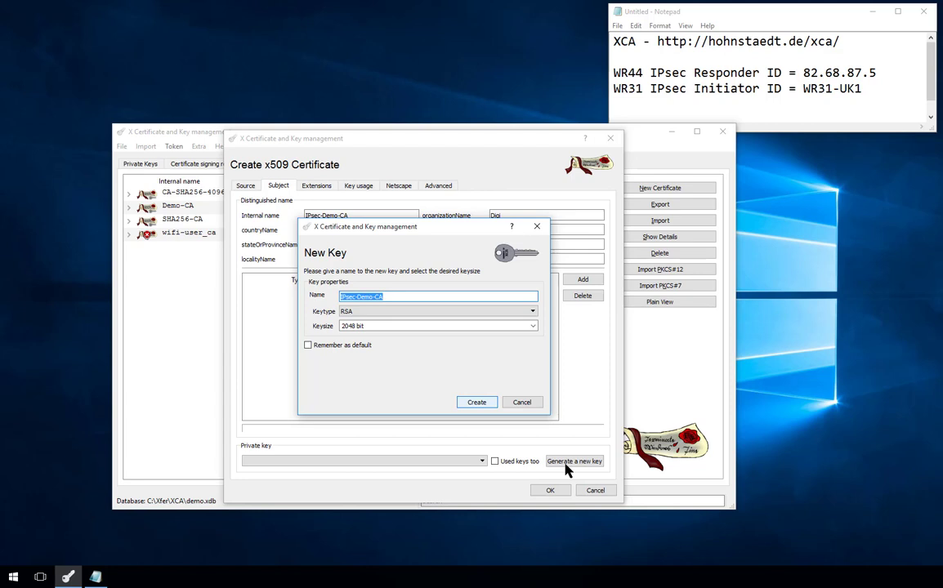
left_click(478, 404)
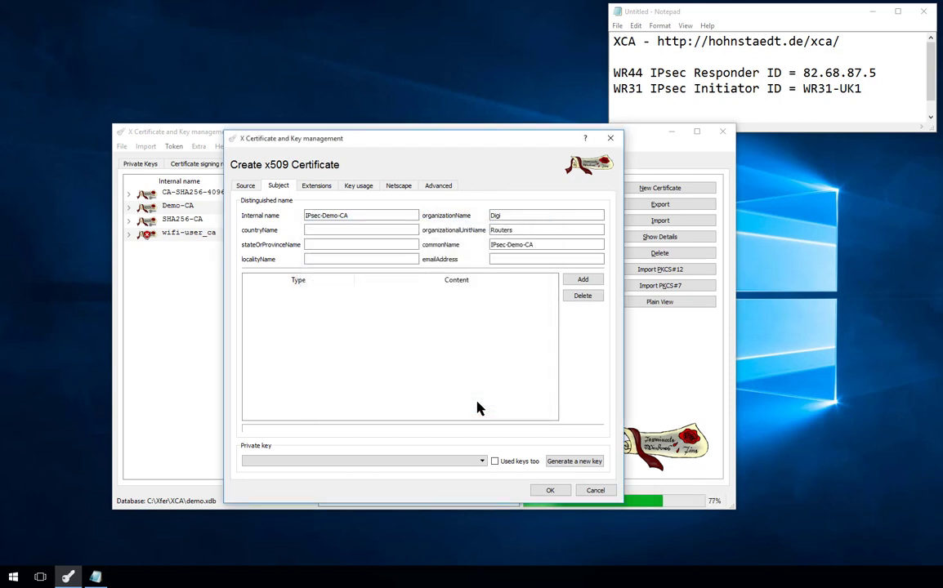
left_click(547, 293)
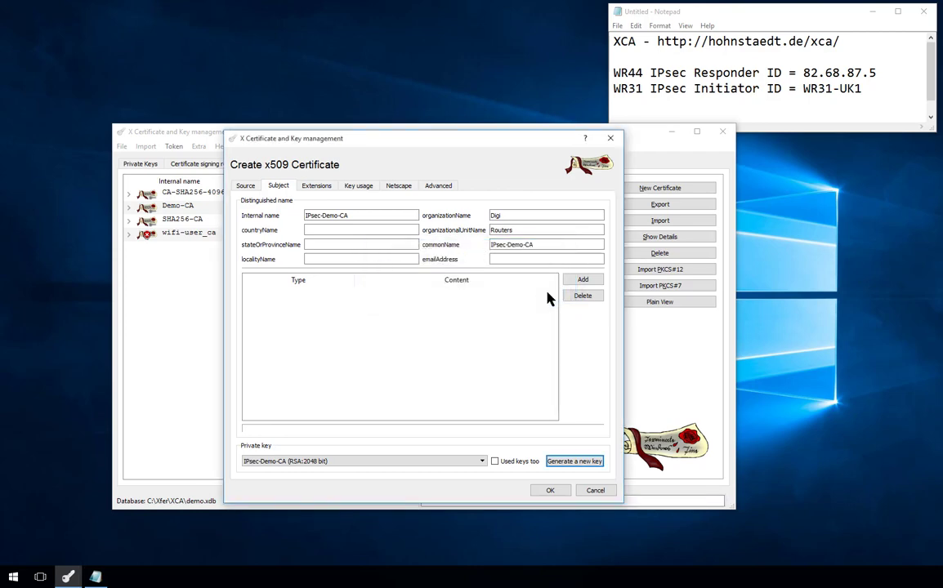
- Set a 10-year validity starting at midnight and include an authority key identifier
left_click(325, 187)
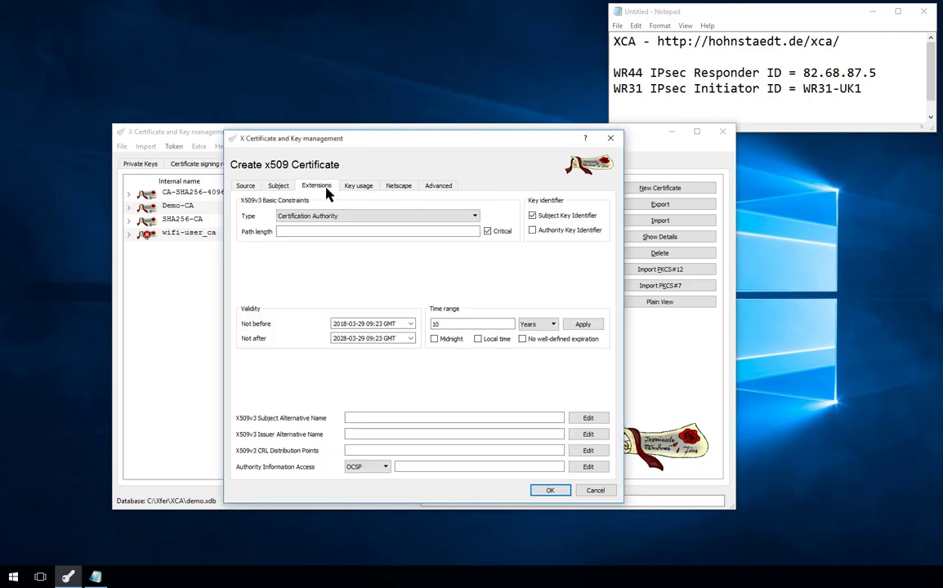
left_click(435, 338)
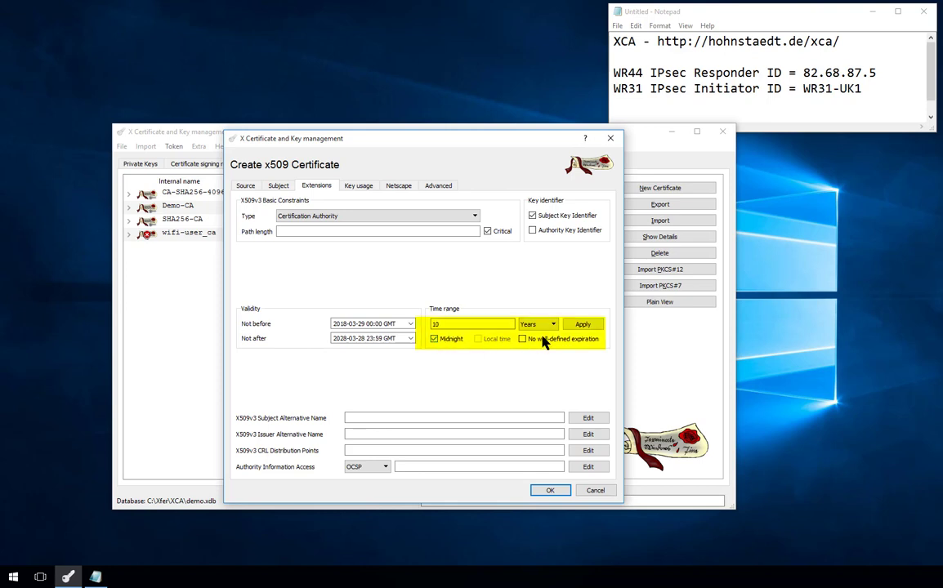
left_click(580, 325)
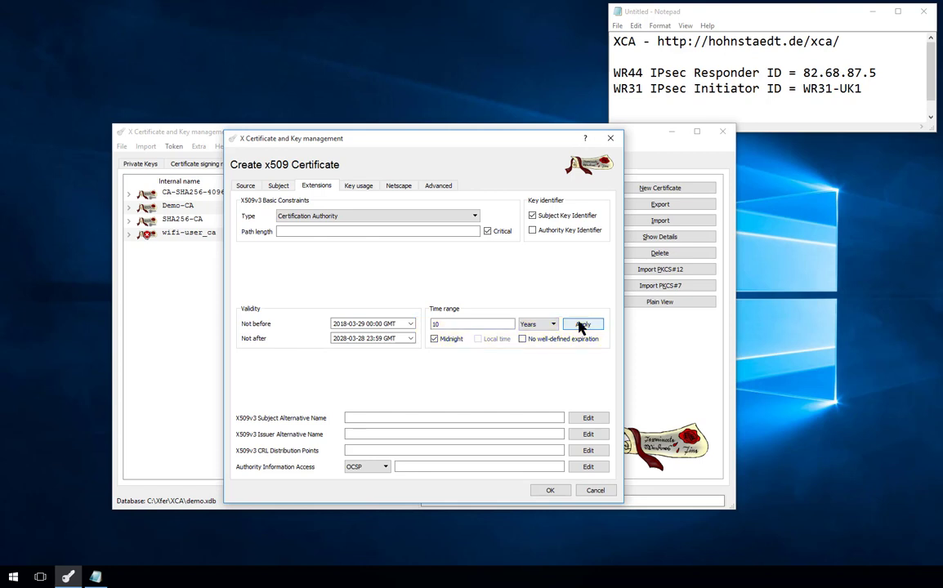
left_click(532, 231)
- Review the Key usage, Netscape and Advanced settings, then create the IPsec-Demo-CA certificate
left_click(357, 189)
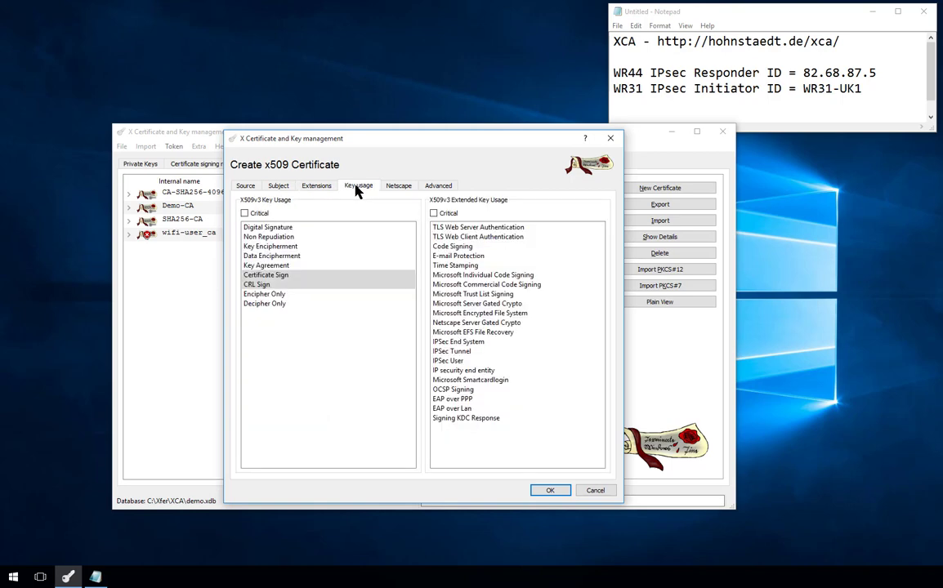
left_click(398, 185)
left_click(436, 185)
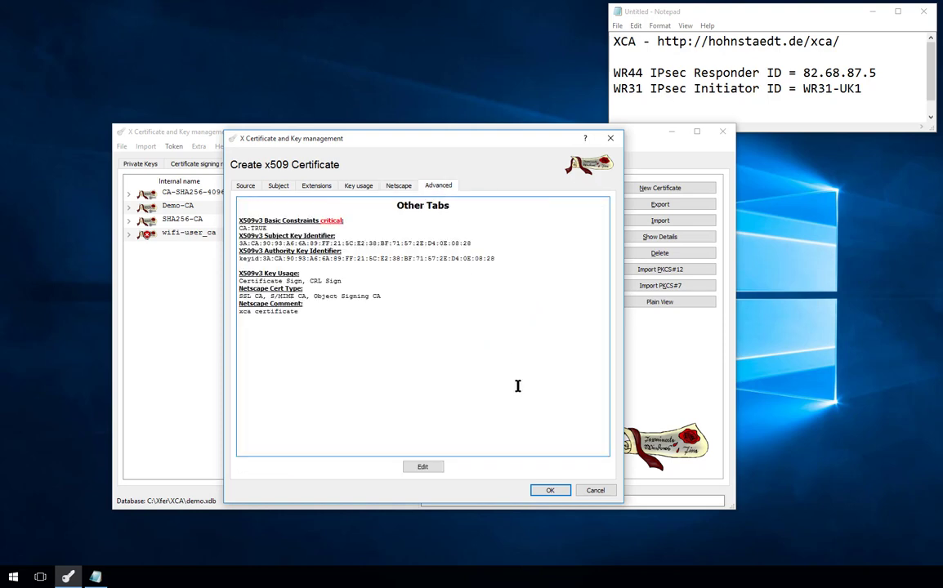
left_click(550, 490)
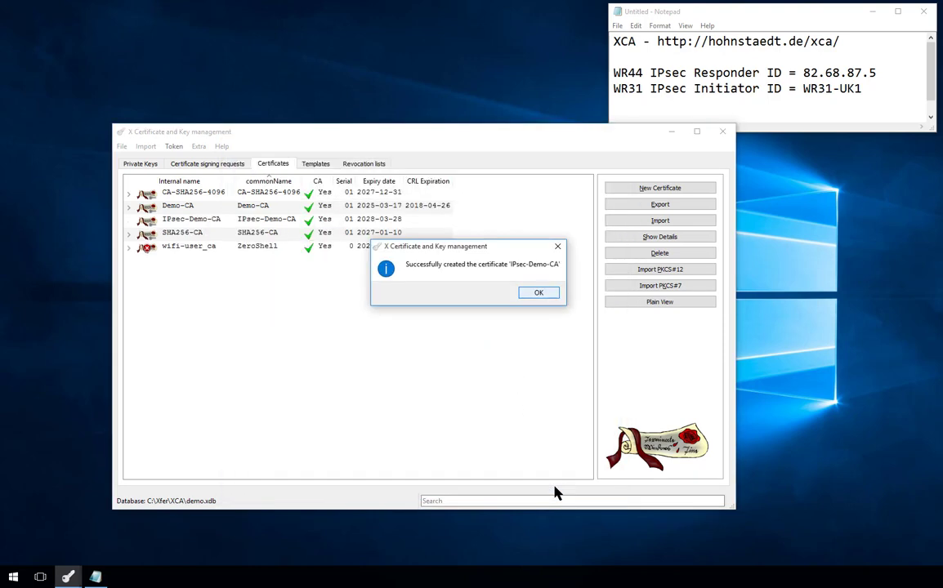
- Select IPsec-Demo-CA in the Certificates list and start a new certificate signed by it
left_click(538, 294)
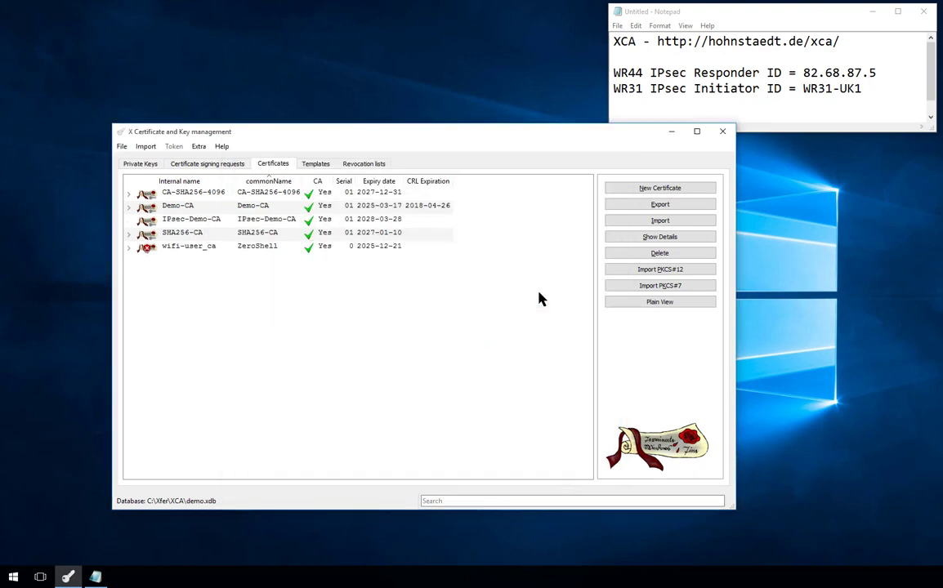
left_click(218, 221)
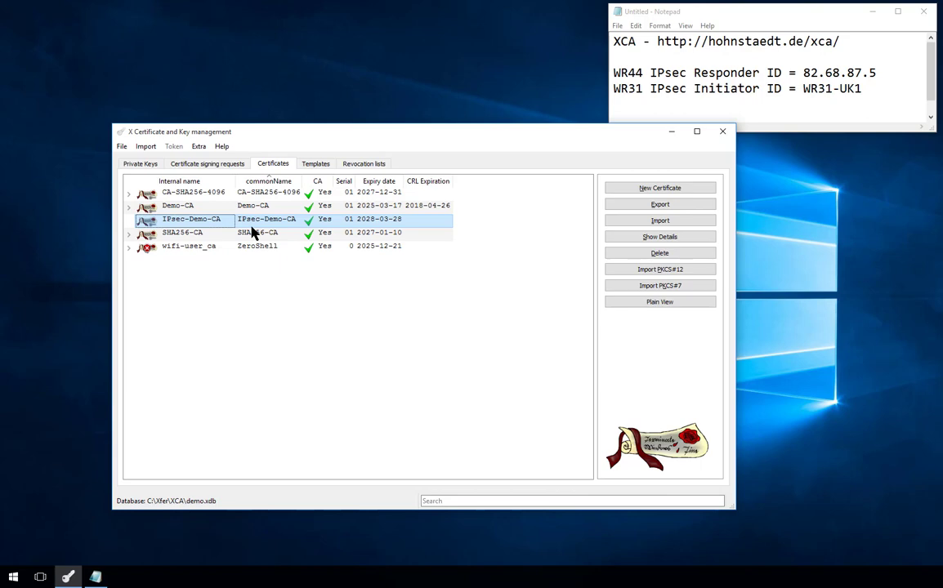
left_click(633, 193)
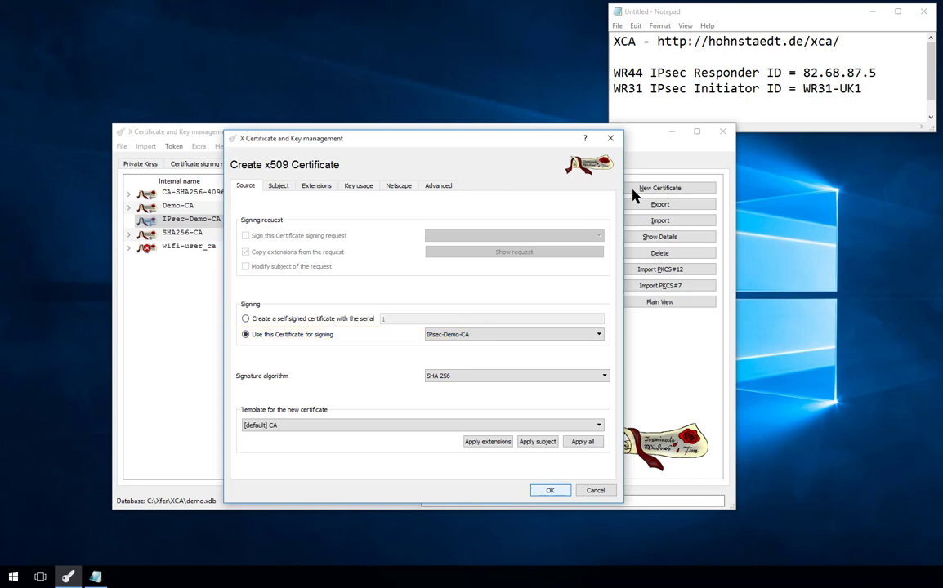
- Apply all settings of the [default] HTTPS_client template and show the Subject details
left_click(523, 426)
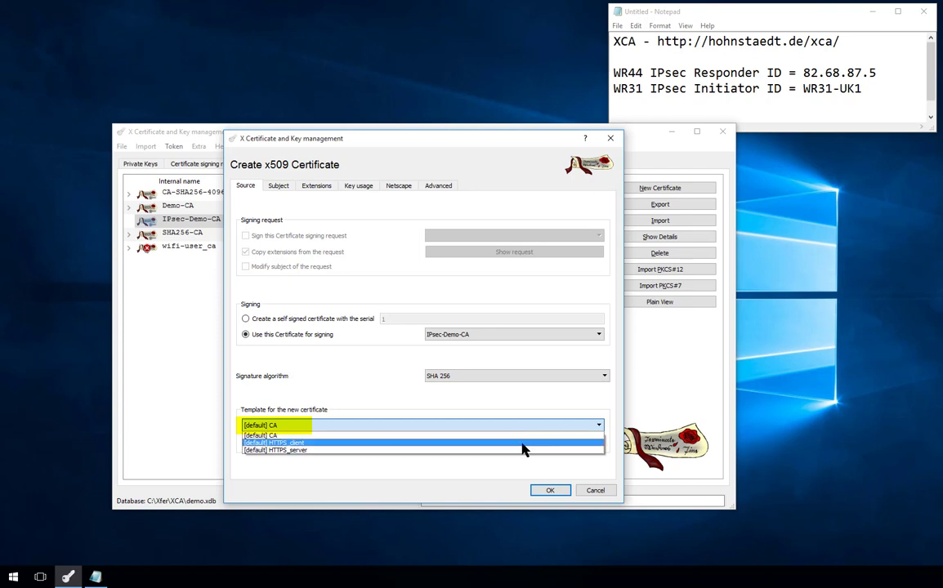
left_click(523, 446)
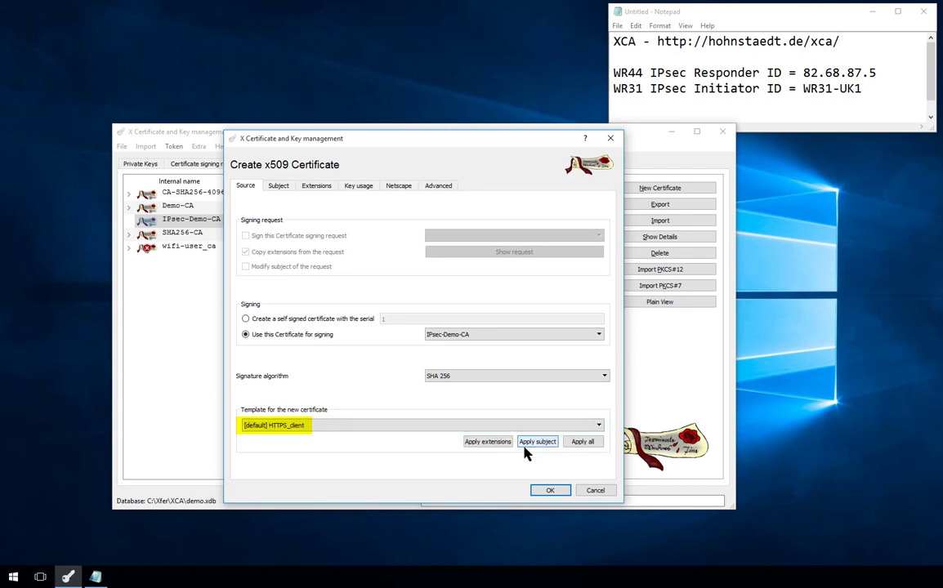
left_click(582, 442)
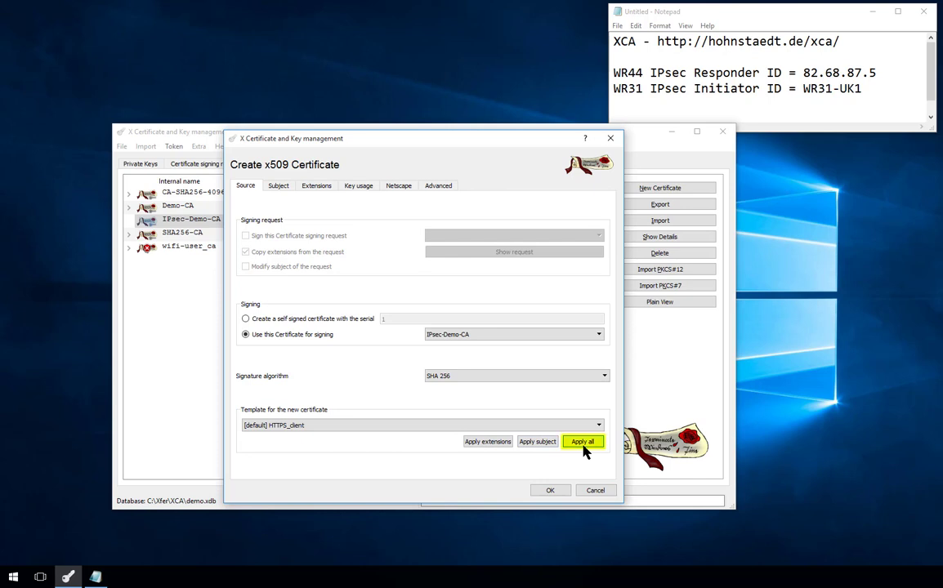
left_click(278, 187)
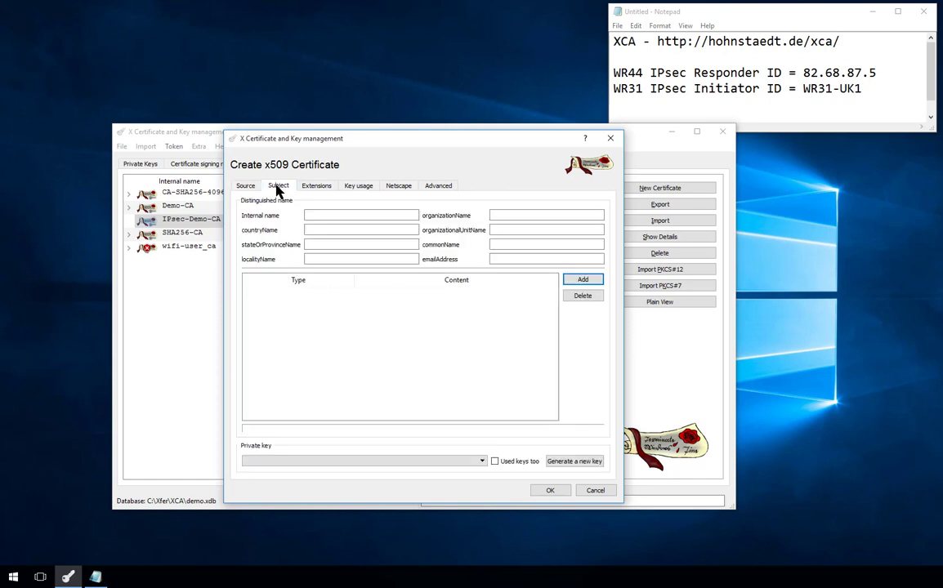
- Set internal and common name to 82.68.87.5, organization Digi, unit Routers
left_click(803, 73)
left_click_drag(803, 73, 877, 74)
key("ctrl+c")
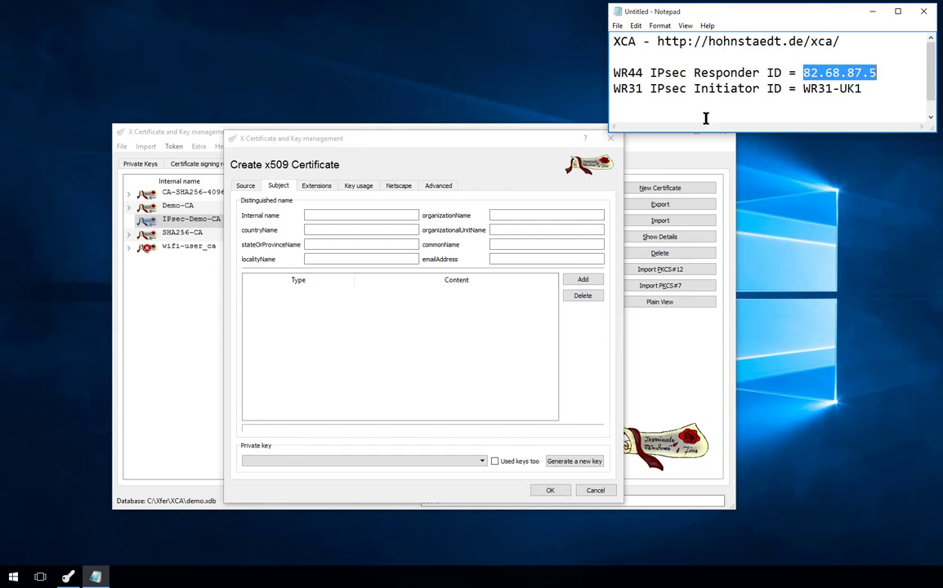
left_click(387, 214)
key("ctrl+v")
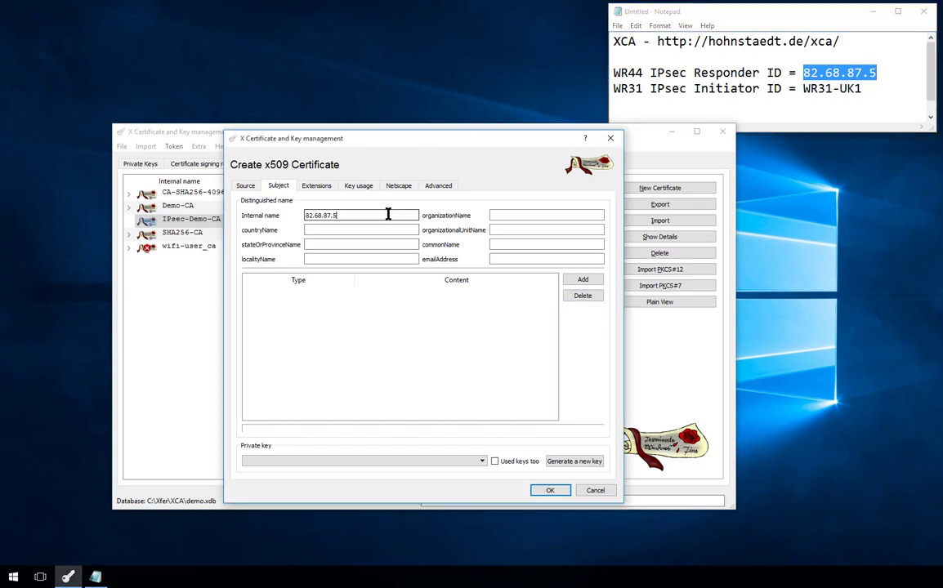
left_click(525, 246)
key("ctrl+v")
left_click(510, 216)
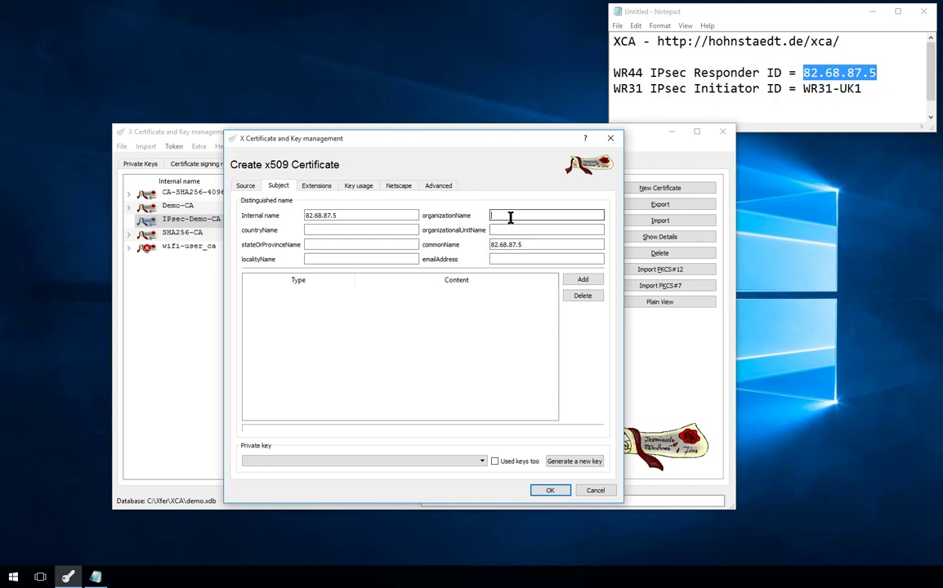
type("Digi")
key("Tab")
type("Routers")
- Generate a 2048-bit RSA private key named 82.68.87.5 for the certificate
left_click(574, 462)
left_click(479, 403)
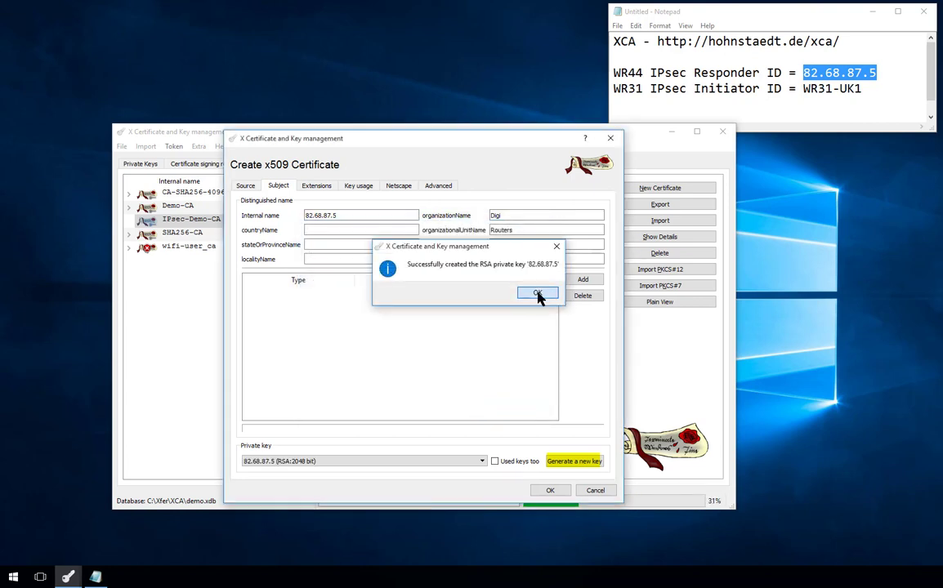
left_click(537, 296)
left_click(325, 188)
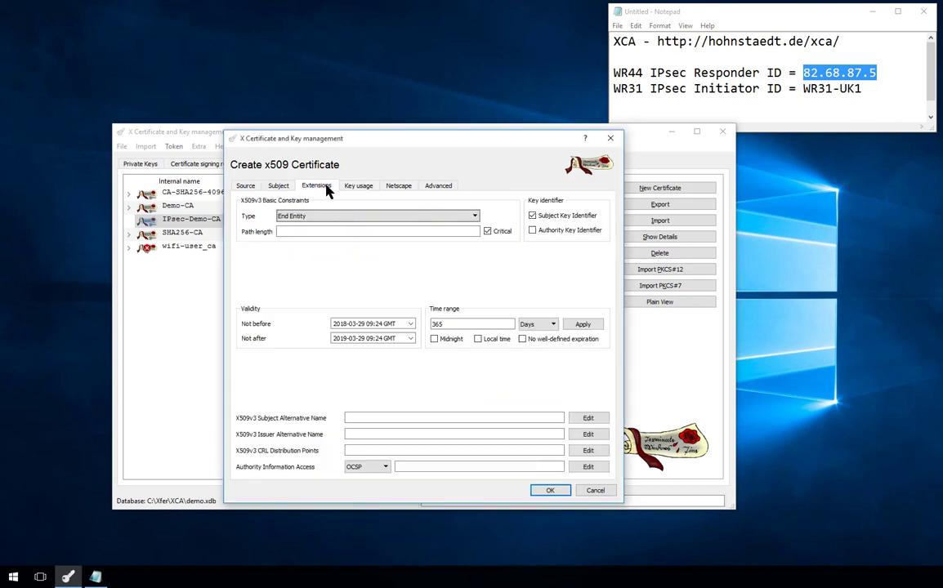
- Add an authority key identifier and set validity to 5 years from midnight, ending 2023-03-28
left_click(532, 231)
left_click_drag(458, 321, 393, 322)
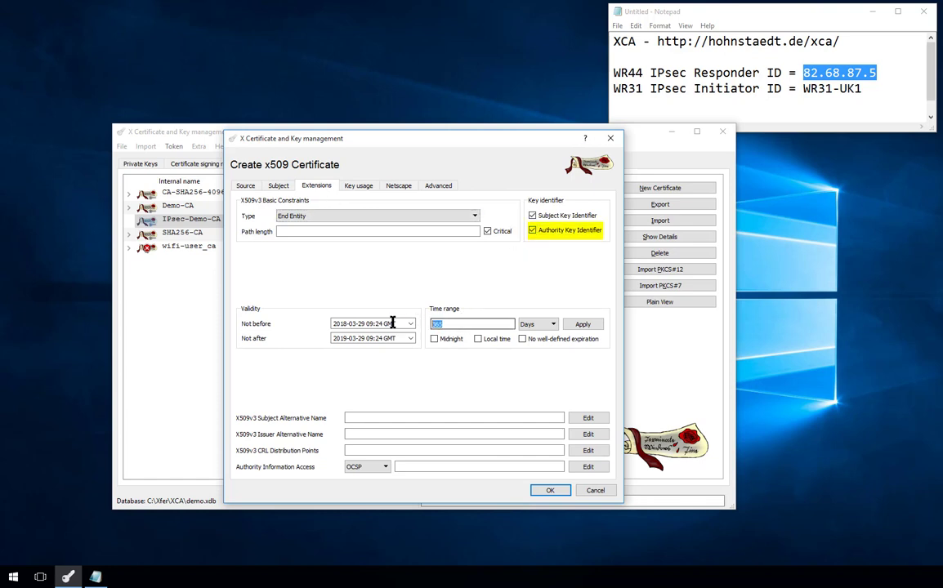
type("5")
left_click(434, 338)
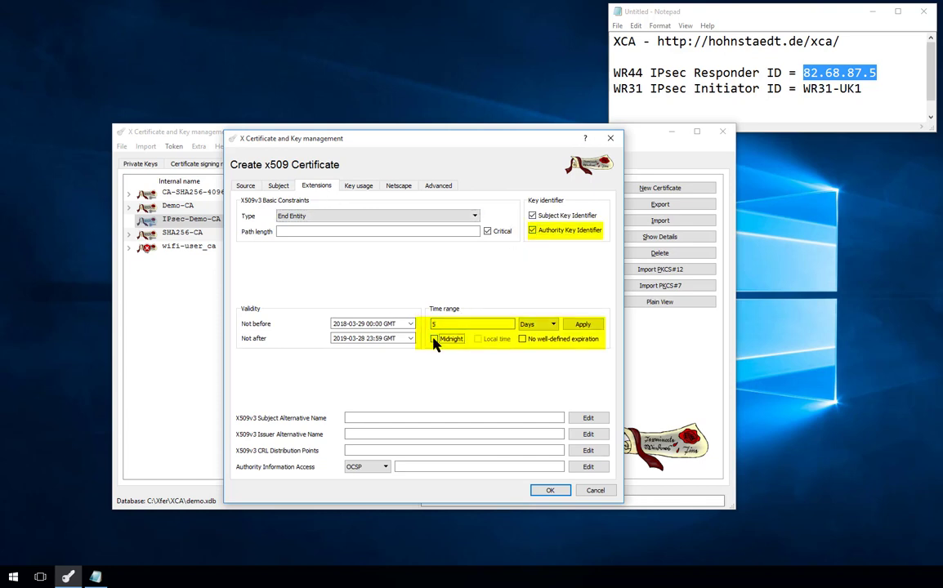
left_click(546, 326)
left_click(539, 352)
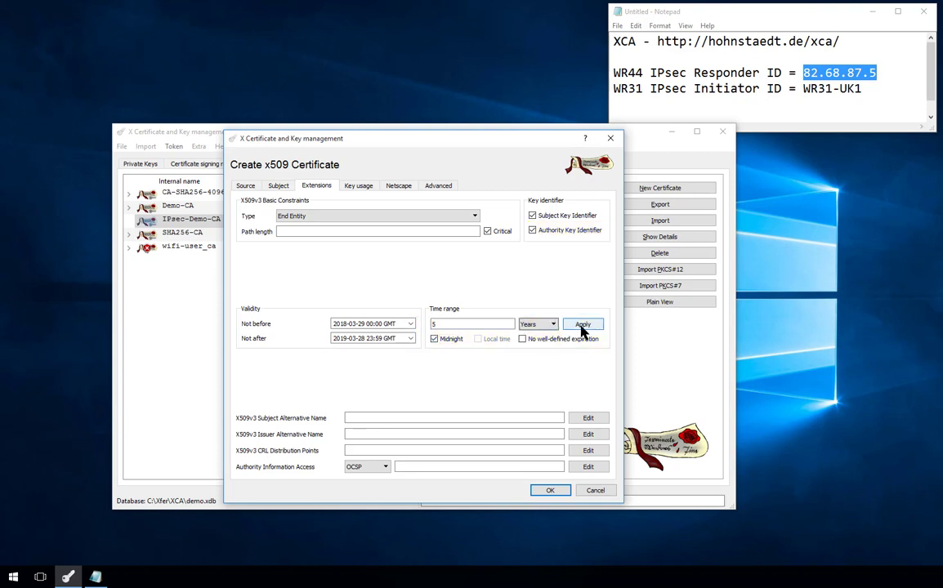
left_click(582, 325)
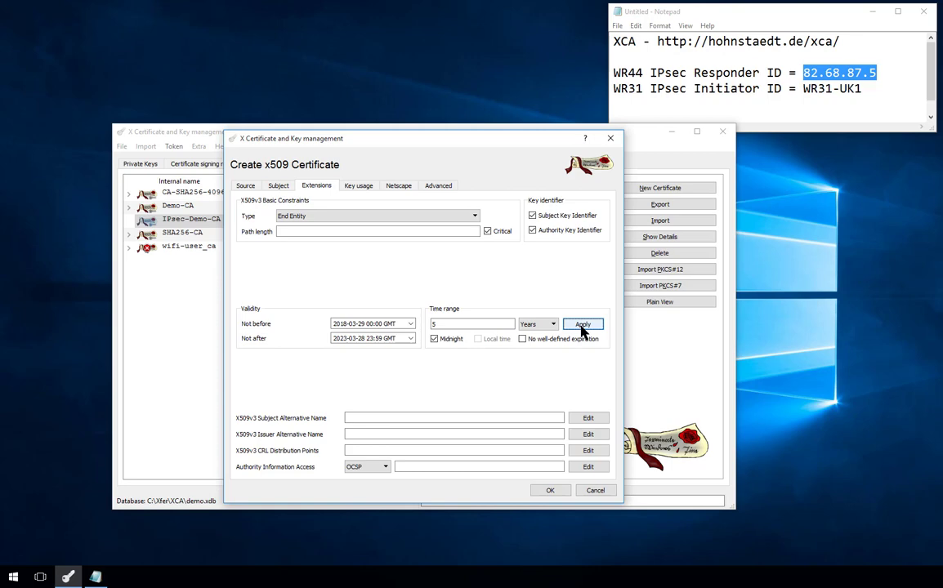
- Review the Key usage, Netscape and Advanced settings, then create the 82.68.87.5 certificate
left_click(360, 187)
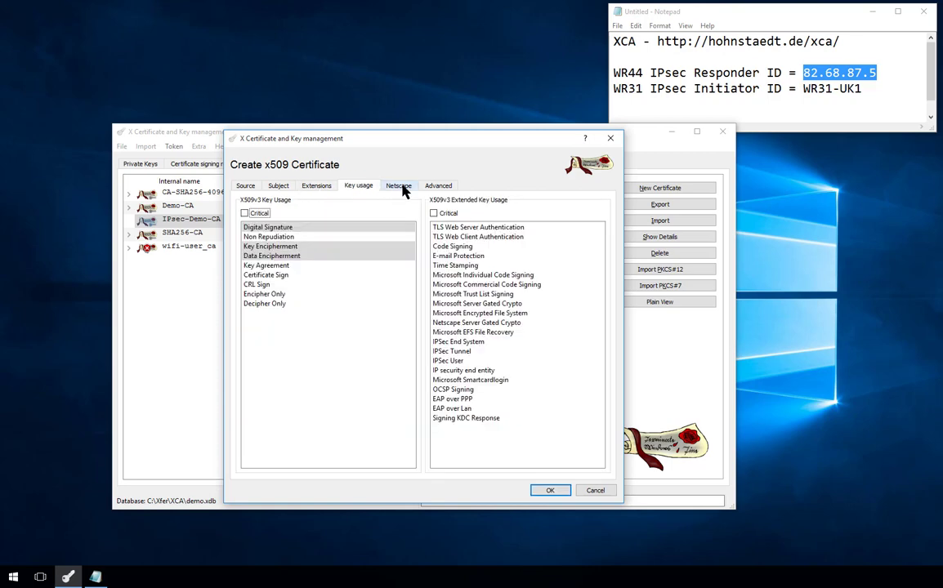
left_click(402, 188)
left_click(439, 187)
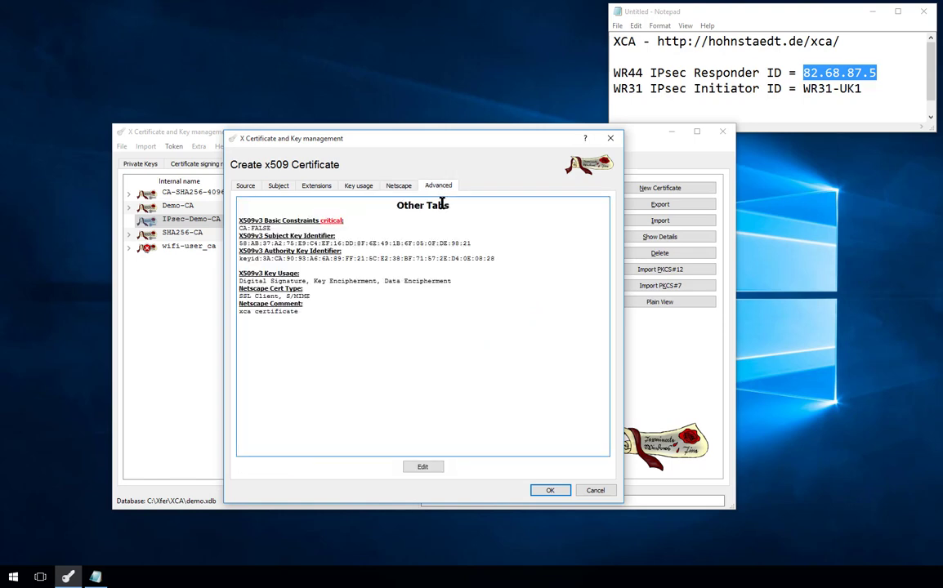
left_click(561, 491)
left_click(529, 293)
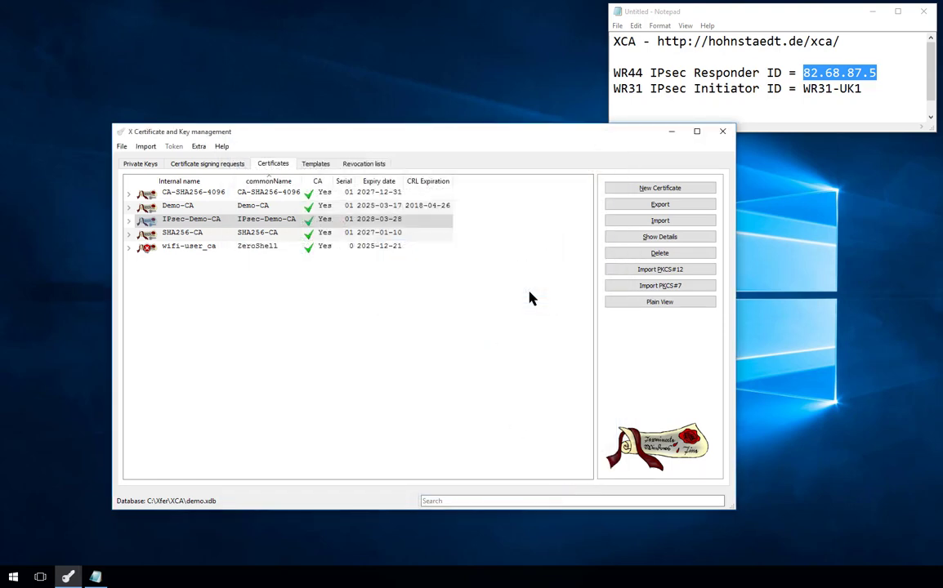
- Start another IPsec-Demo-CA-signed certificate and apply all [default] HTTPS_client template settings
left_click(128, 220)
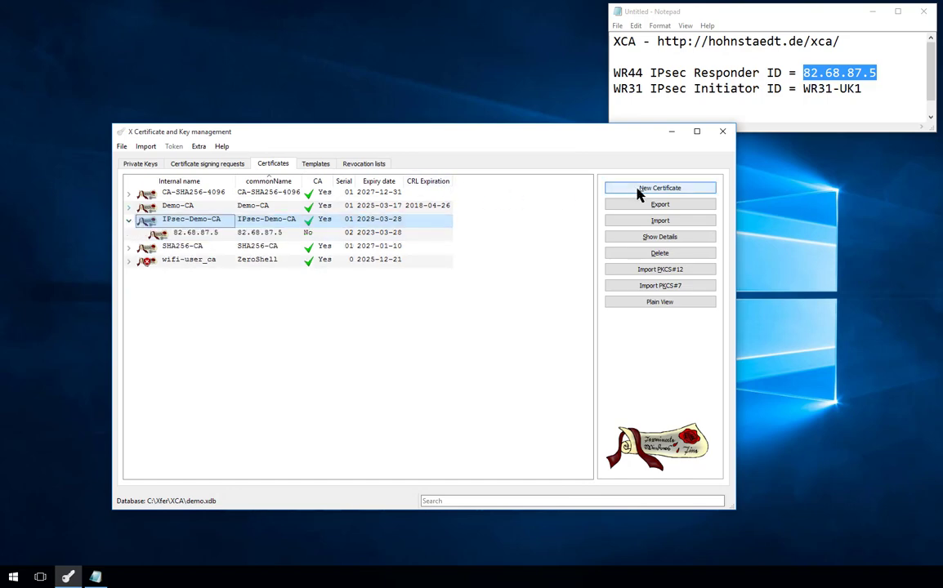
left_click(658, 189)
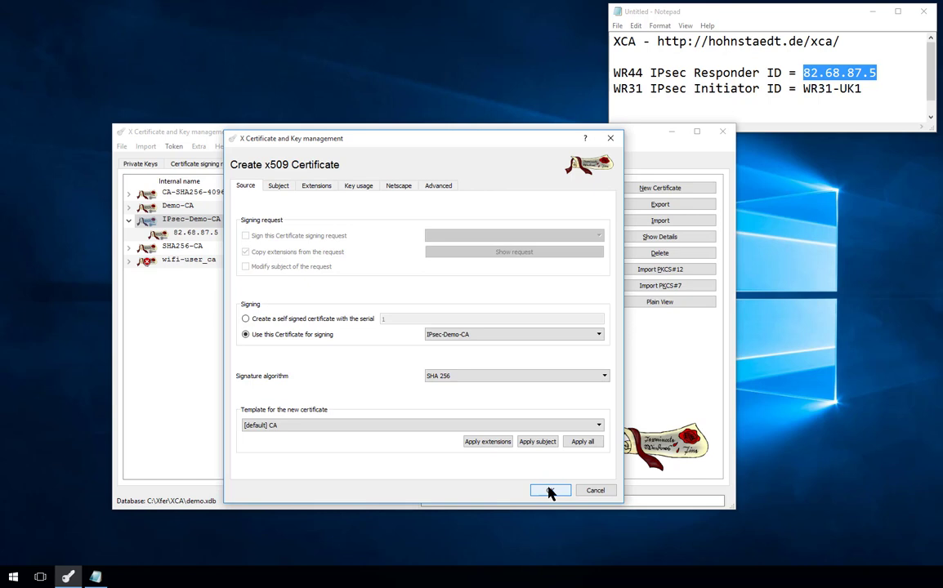
left_click(484, 425)
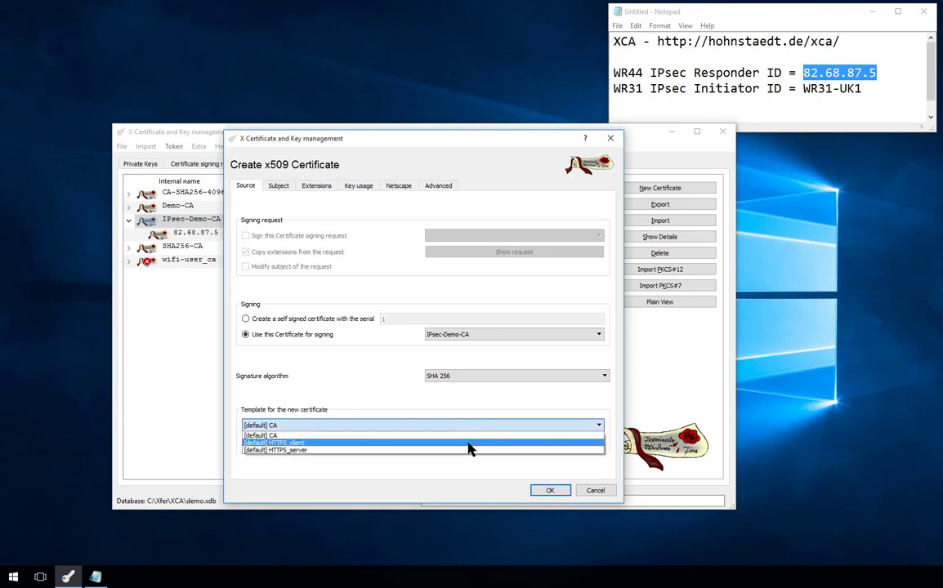
left_click(473, 442)
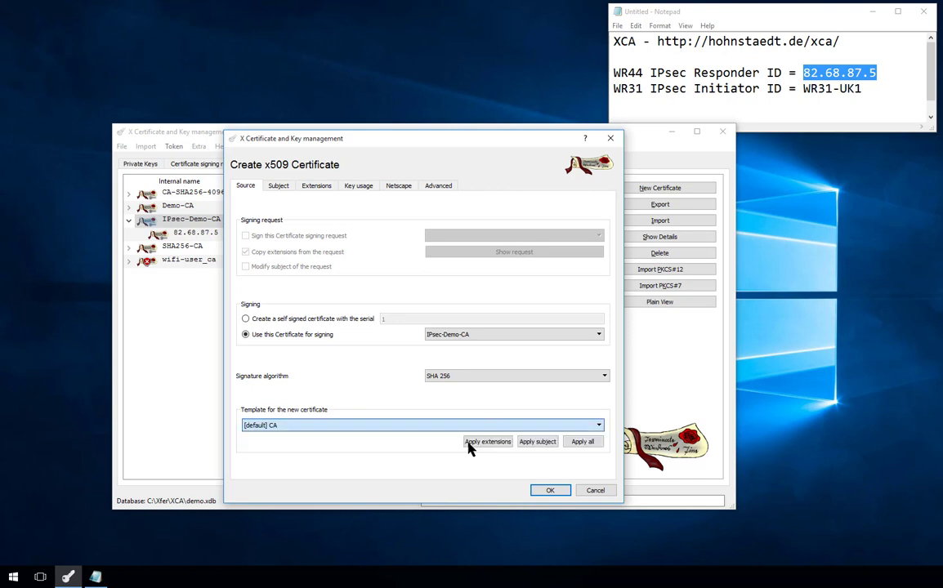
left_click(584, 443)
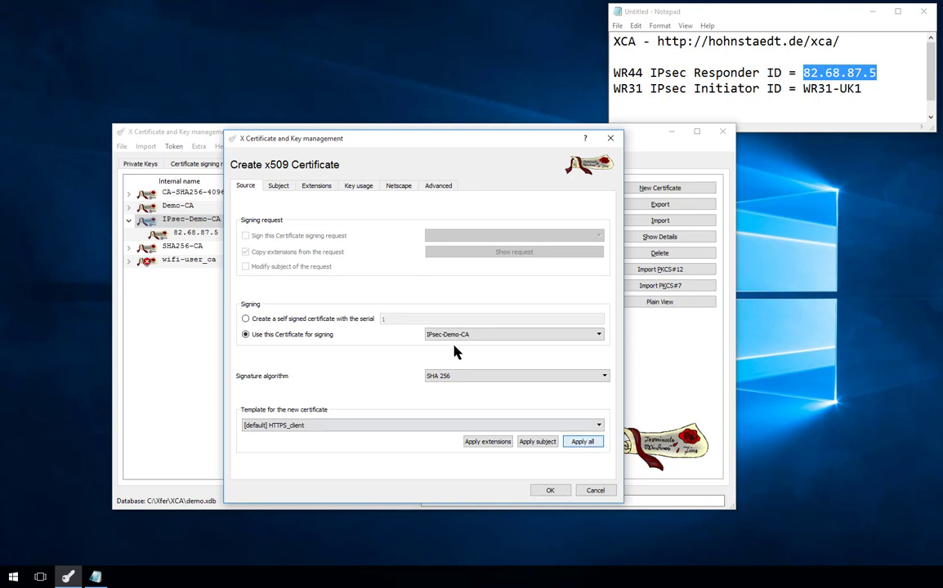
- Paste WR31-UK1 as internal name and commonName, and enter organization Digi, unit Routers
left_click(281, 187)
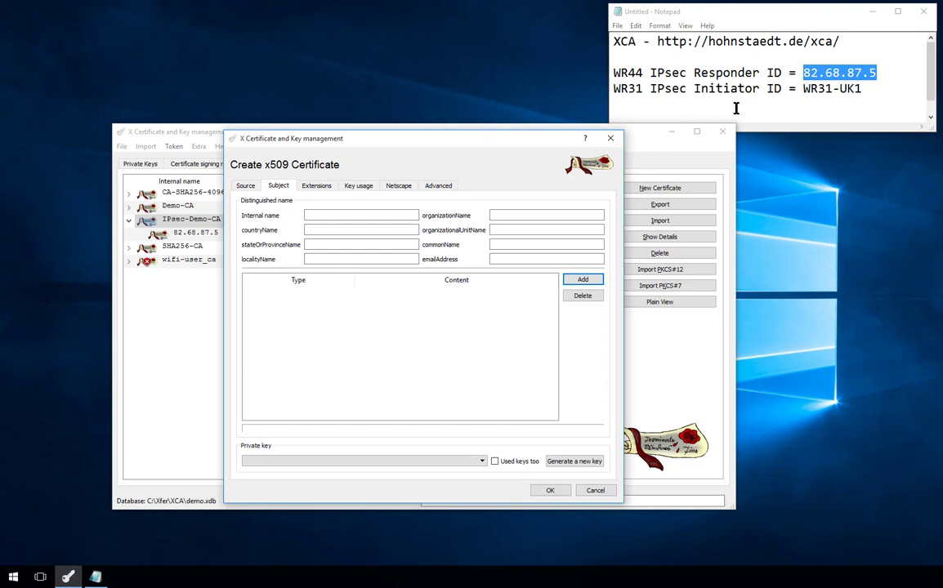
left_click_drag(802, 88, 860, 87)
key("ctrl+c")
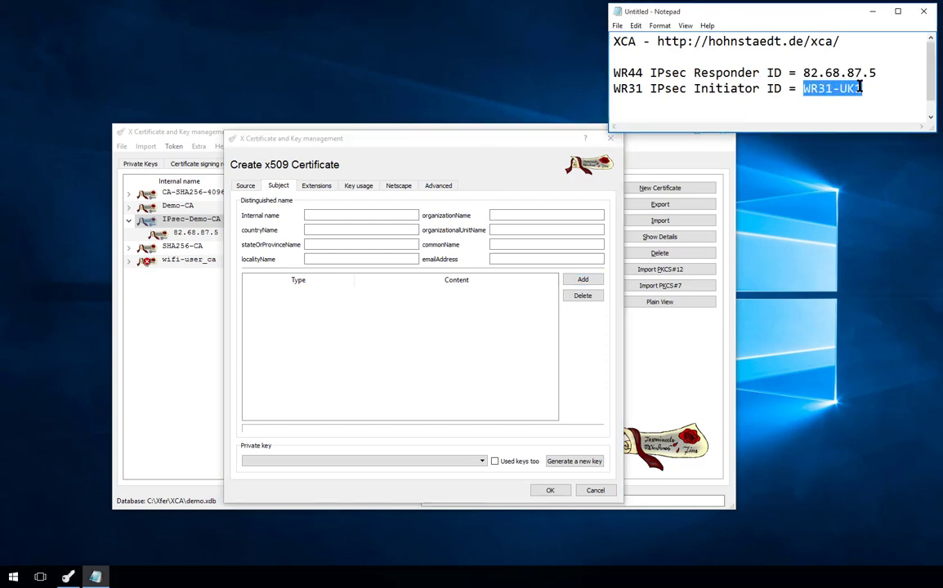
left_click(395, 215)
key("ctrl+v")
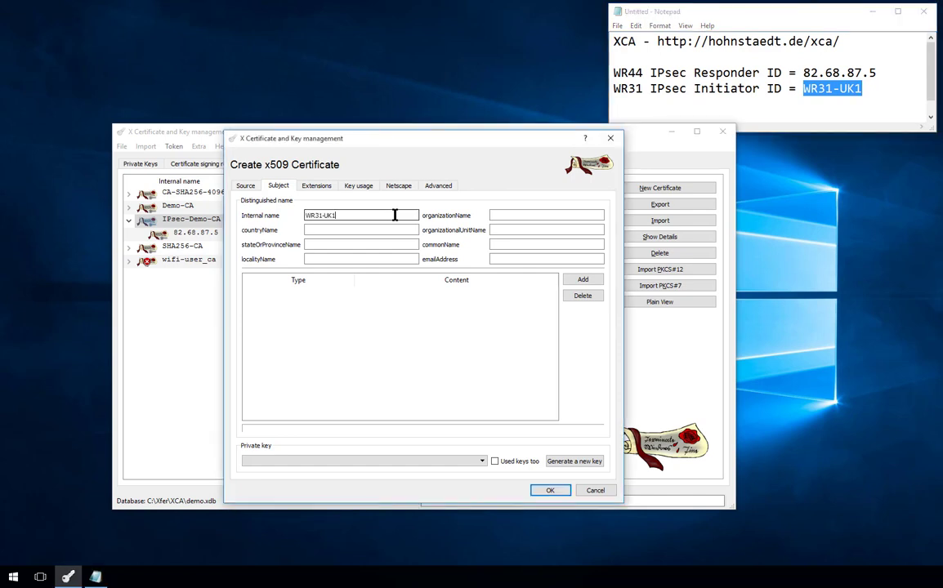
left_click(529, 246)
key("ctrl+v")
left_click(512, 215)
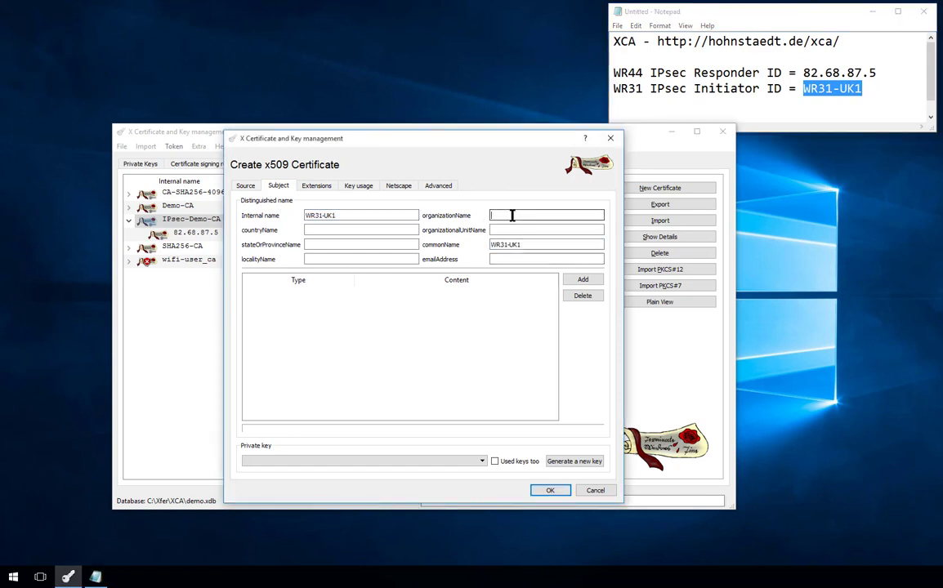
type("Digi")
key("Tab")
type("Routers")
- Generate a WR31-UK1 private key with default RSA 2048-bit settings and attach it
left_click(564, 462)
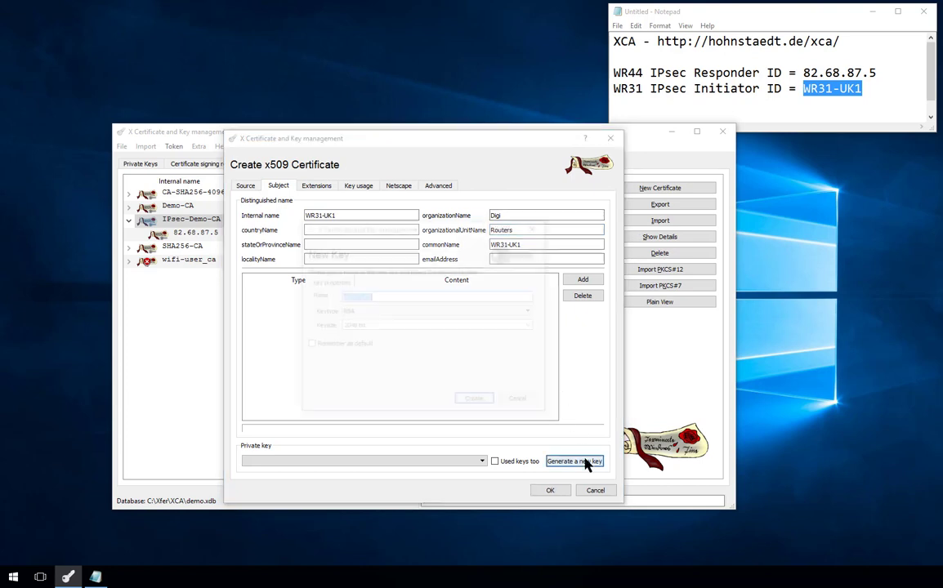
left_click(480, 403)
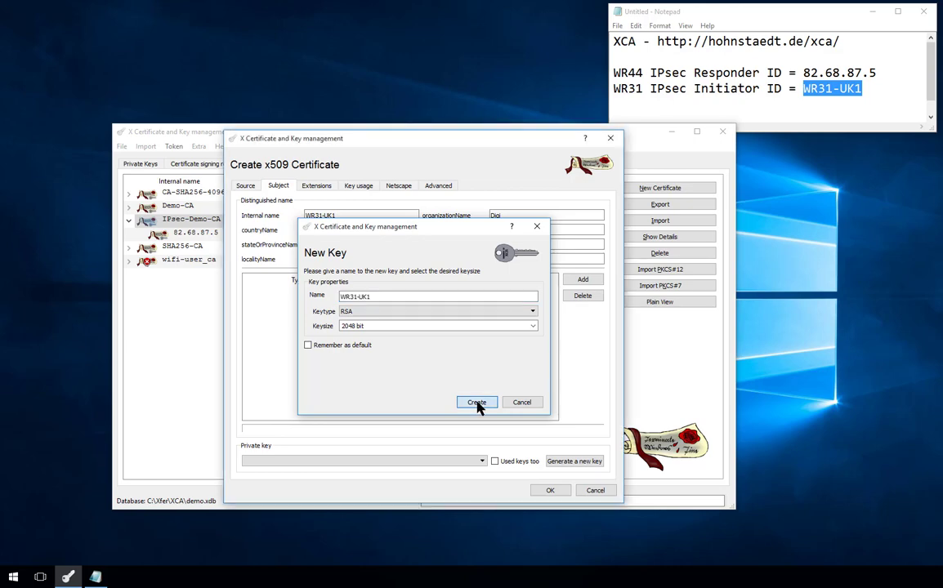
left_click(538, 293)
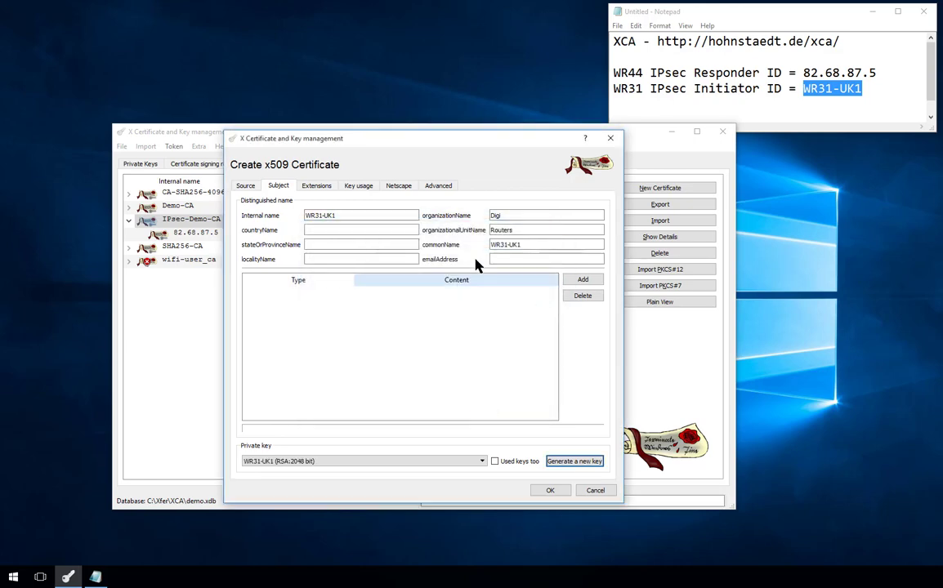
- Add the Authority Key Identifier extension and apply a 5-year validity starting at midnight
left_click(325, 188)
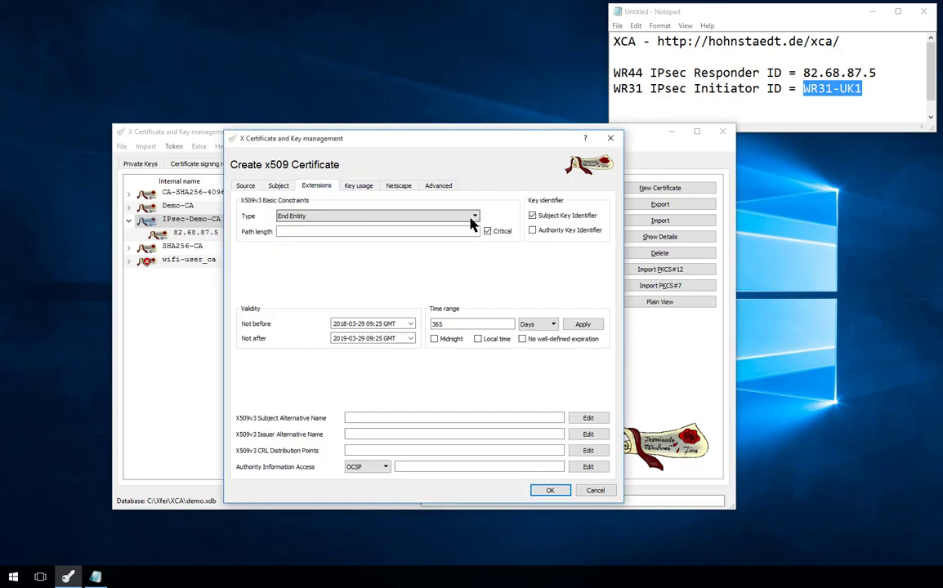
left_click(532, 232)
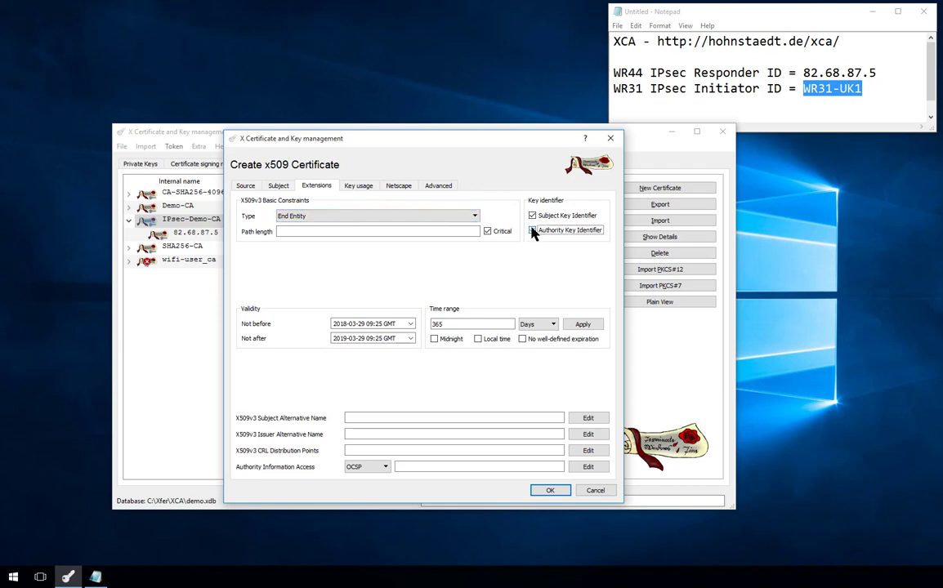
double_click(453, 324)
type("5")
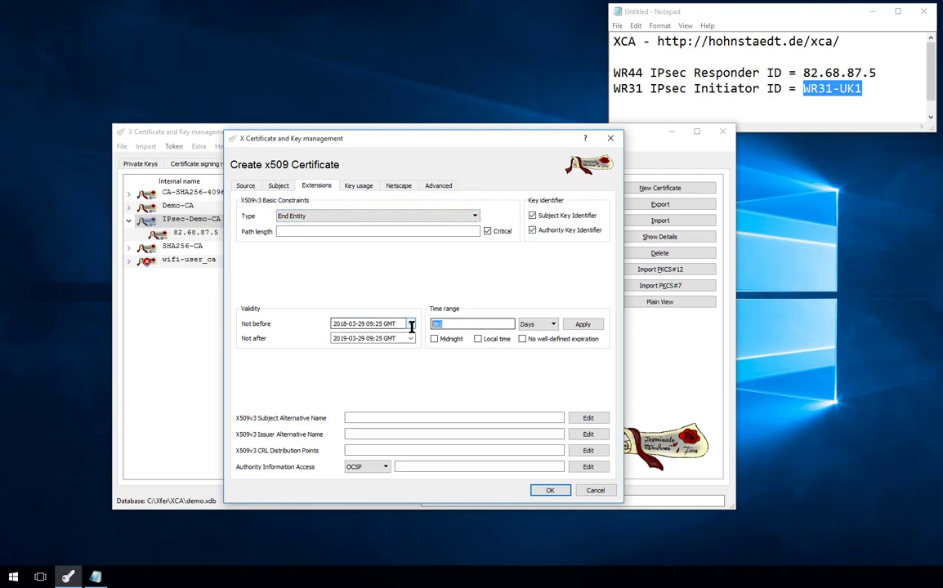
left_click(434, 339)
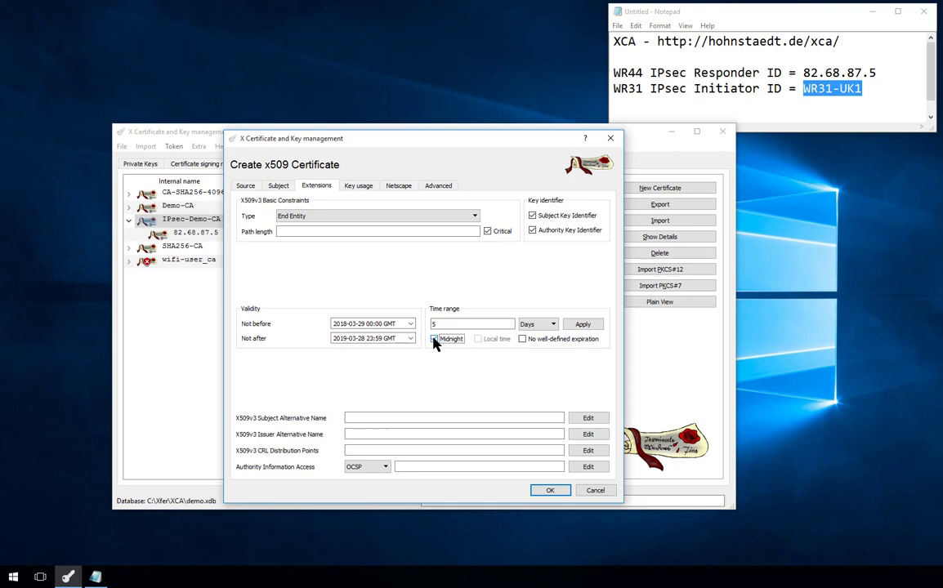
left_click(539, 324)
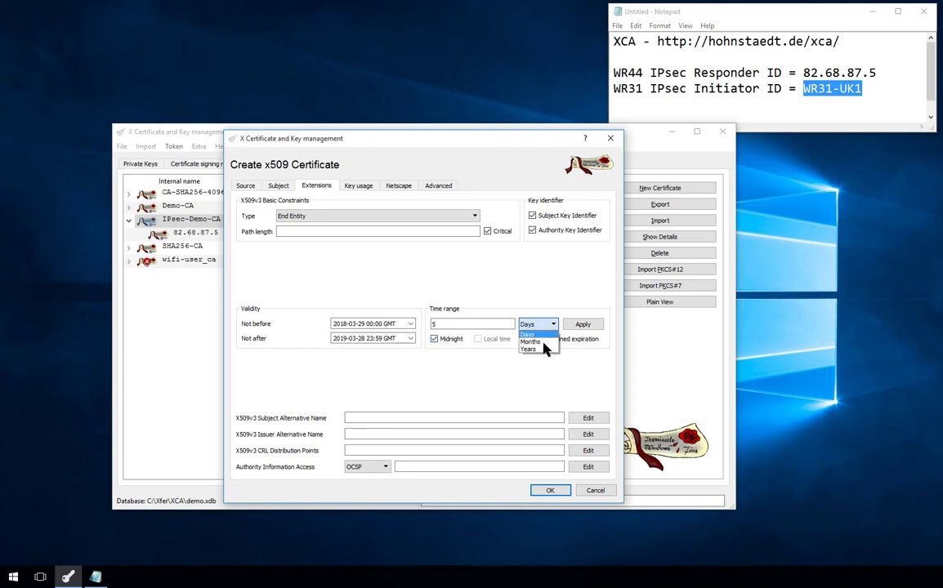
left_click(583, 326)
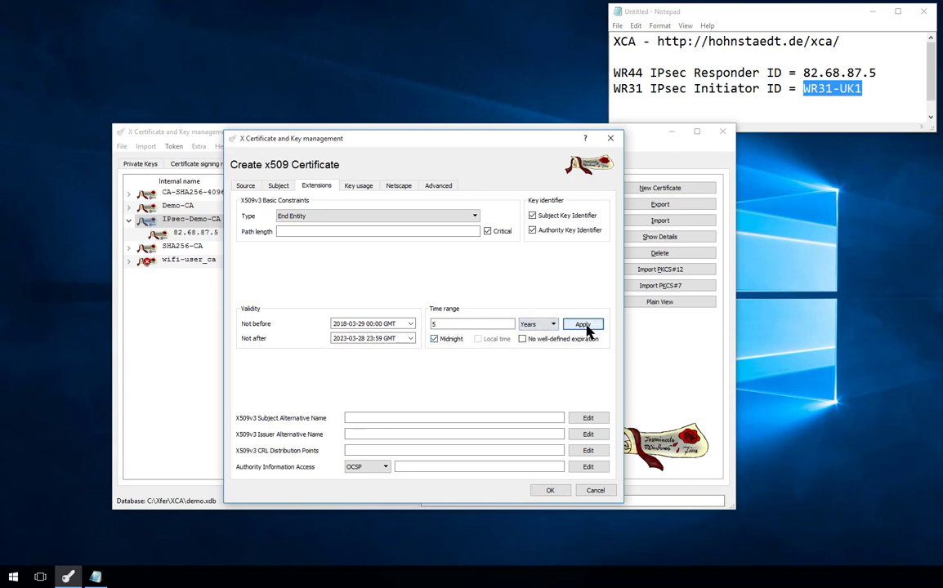
- Review the Key Usage, Netscape and summary tabs, then create WR31-UK1 and dismiss the confirmation
left_click(364, 188)
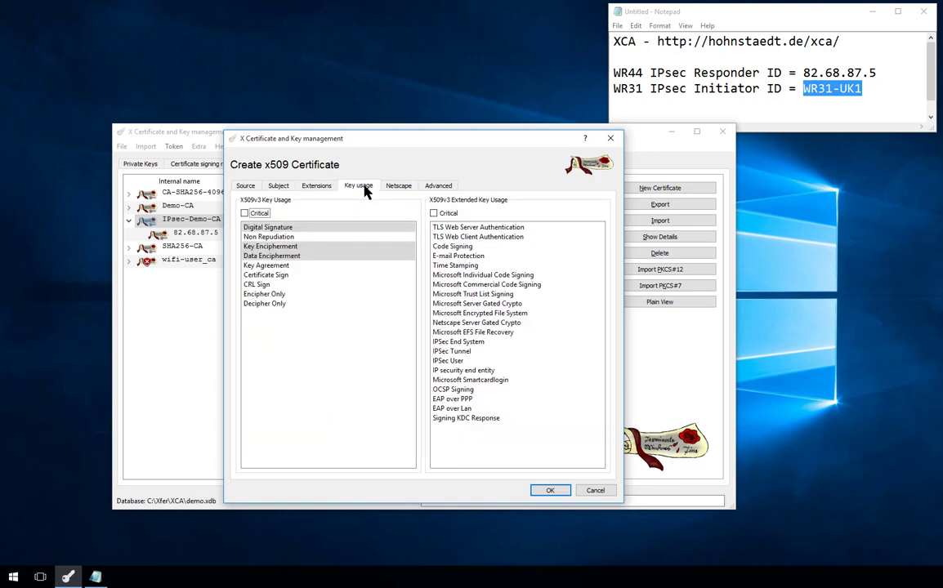
left_click(398, 187)
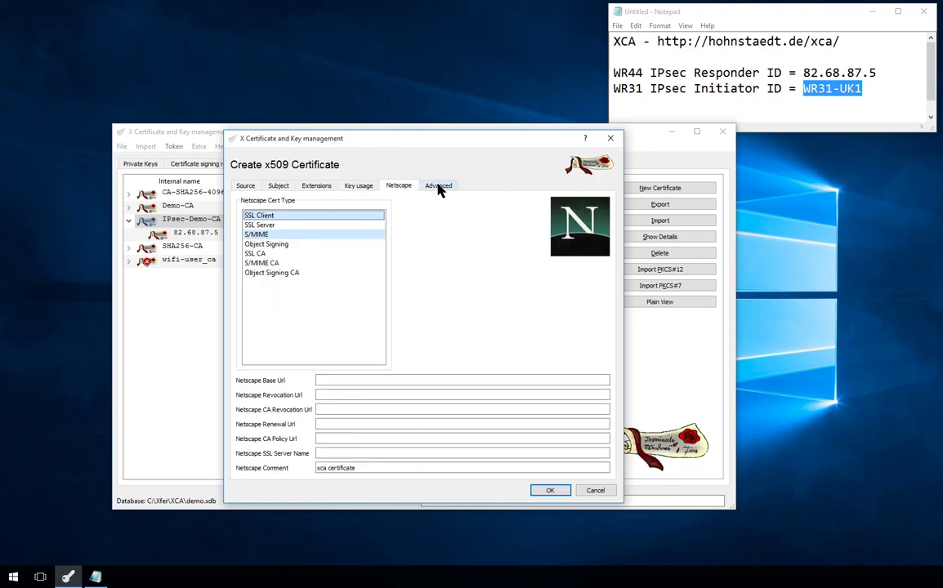
left_click(438, 187)
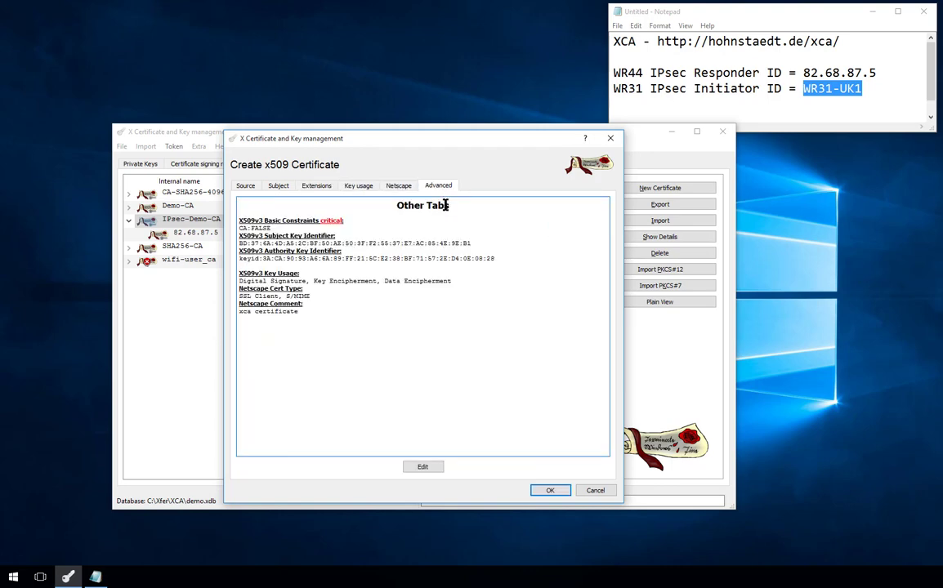
left_click(550, 491)
left_click(531, 294)
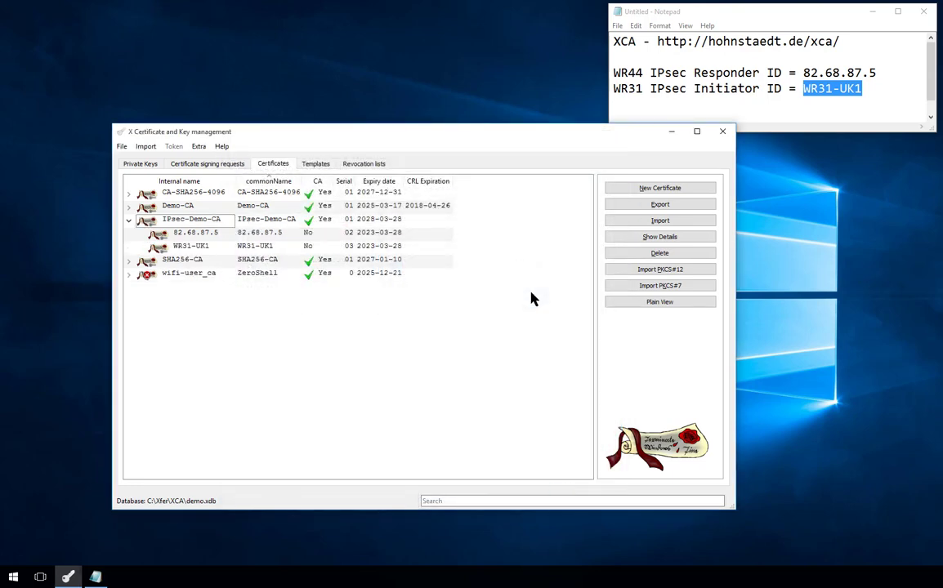
- Export the IPsec-Demo-CA, 82.68.87.5 and WR31-UK1 certificates one by one in PEM format
left_click(212, 223)
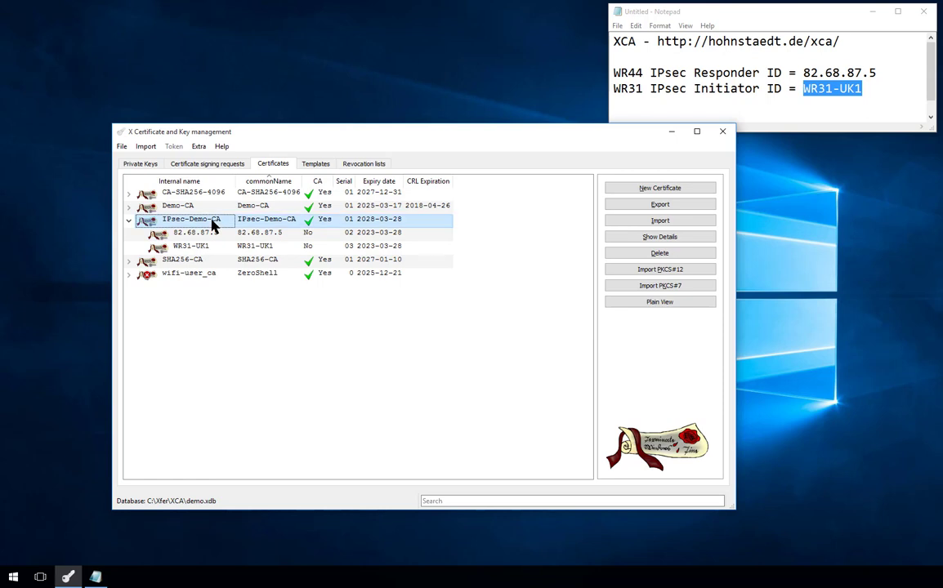
left_click(662, 205)
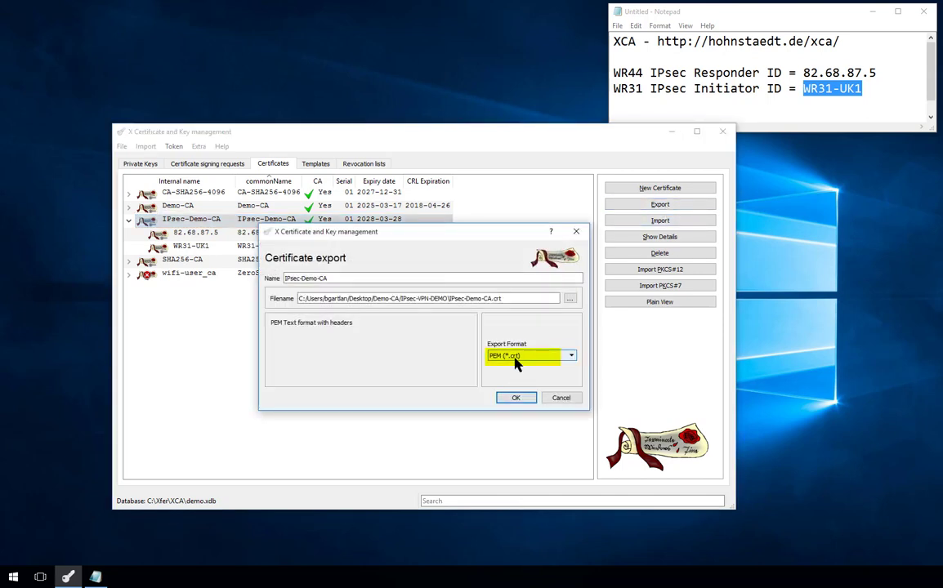
left_click(516, 399)
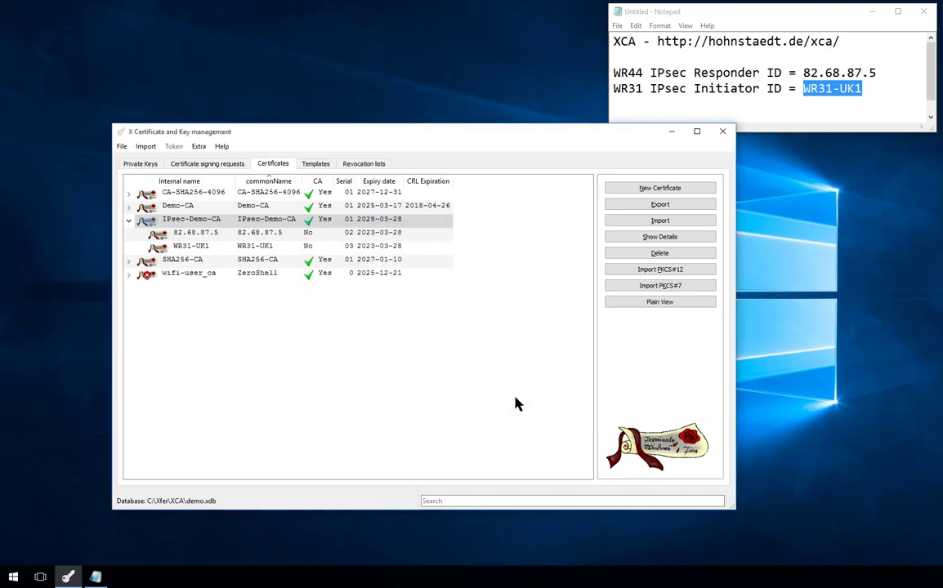
left_click(380, 233)
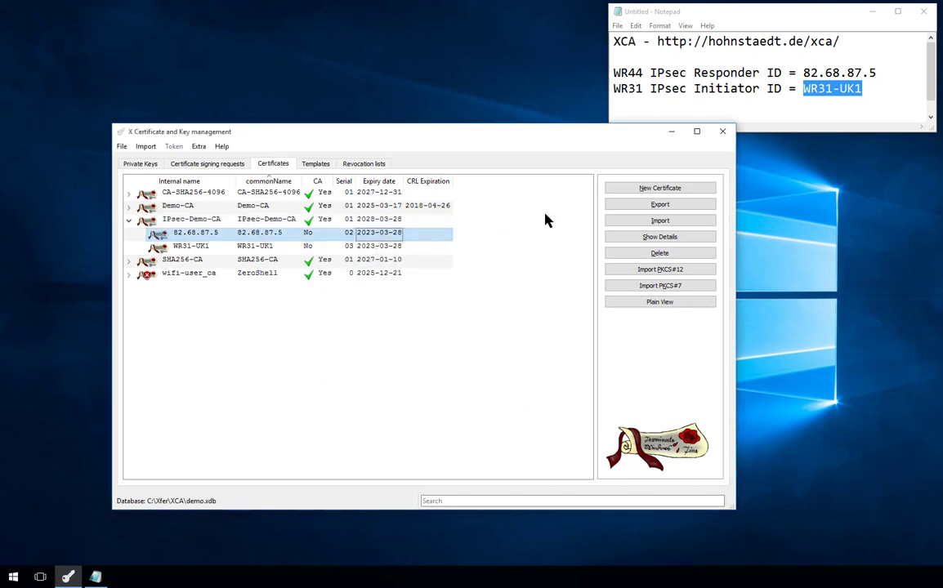
left_click(639, 205)
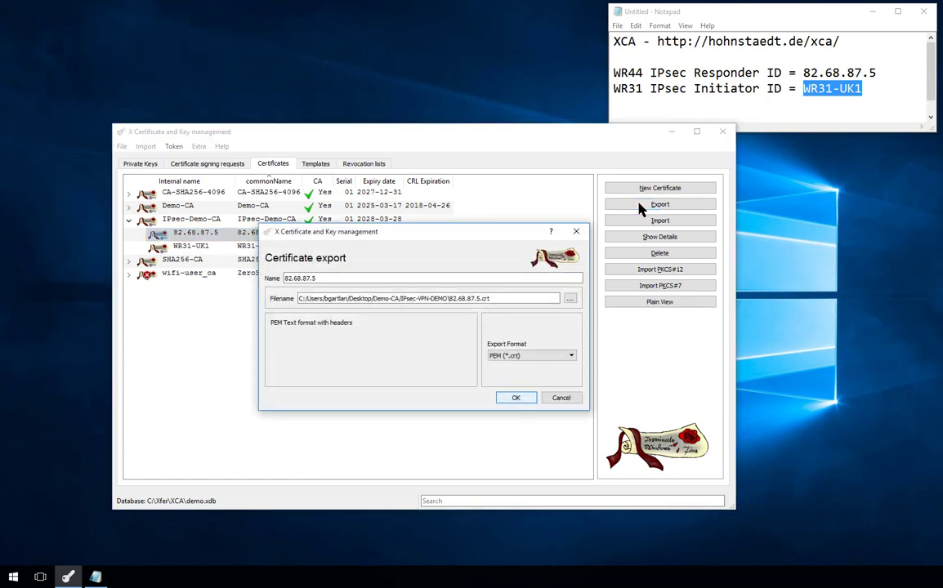
left_click(516, 398)
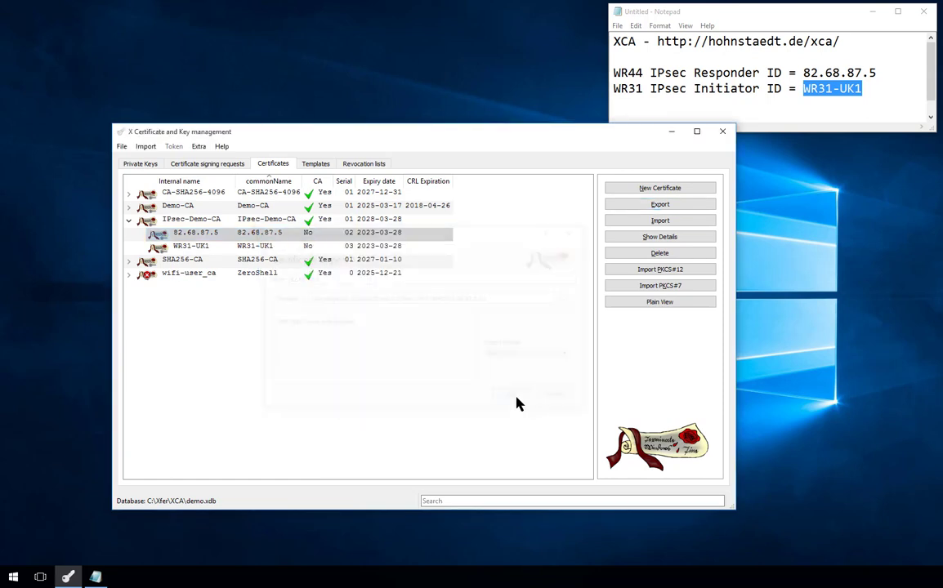
left_click(375, 247)
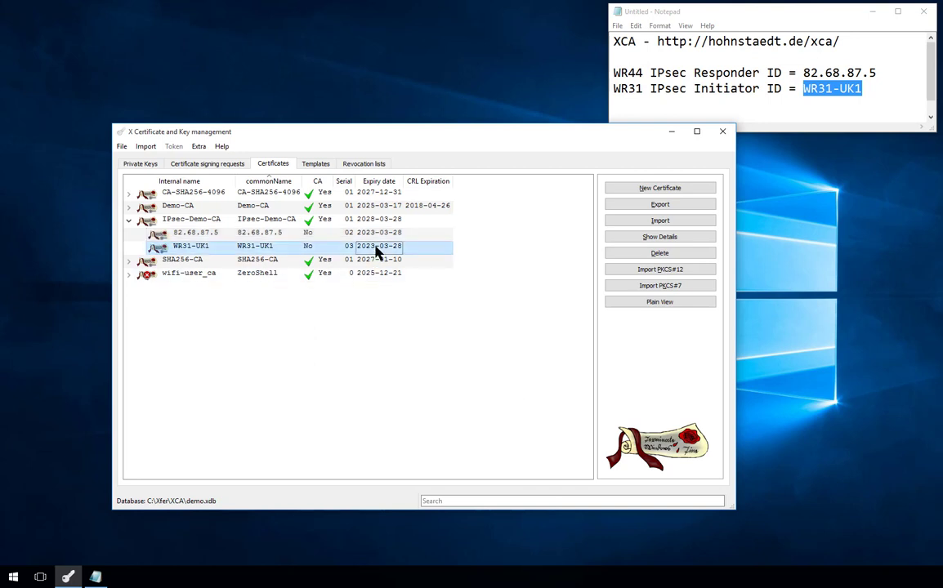
left_click(643, 205)
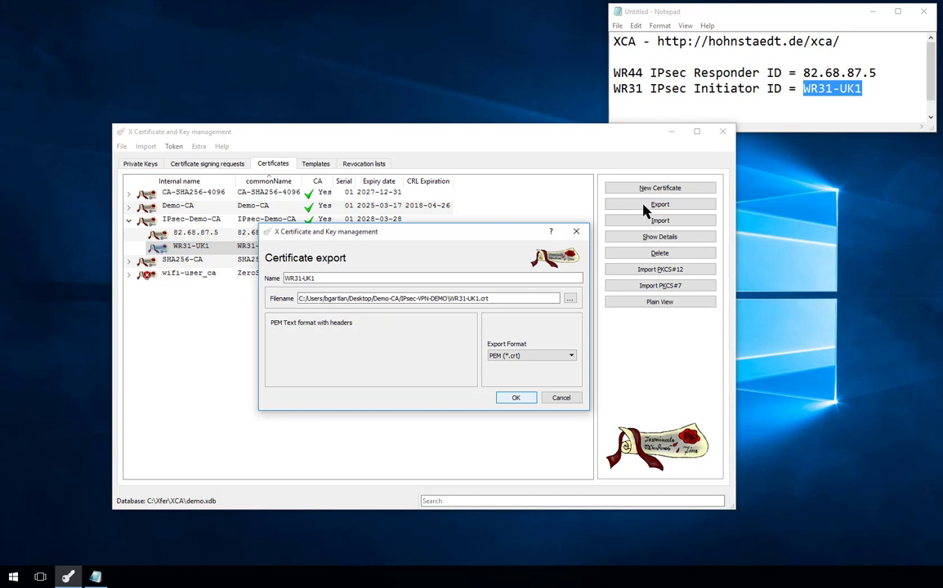
left_click(516, 398)
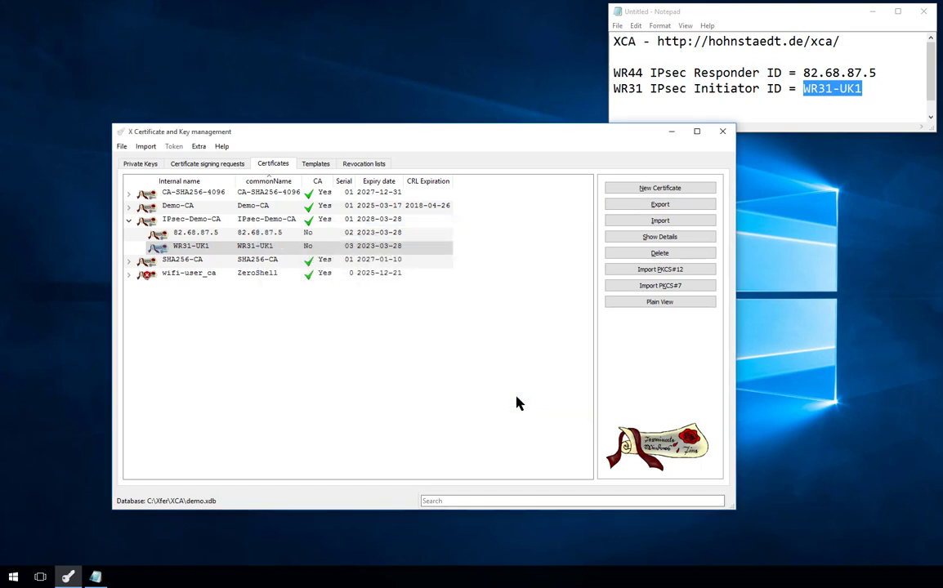
- Export the 82.68.87.5 and WR31-UK1 private keys as PEM files
left_click(148, 165)
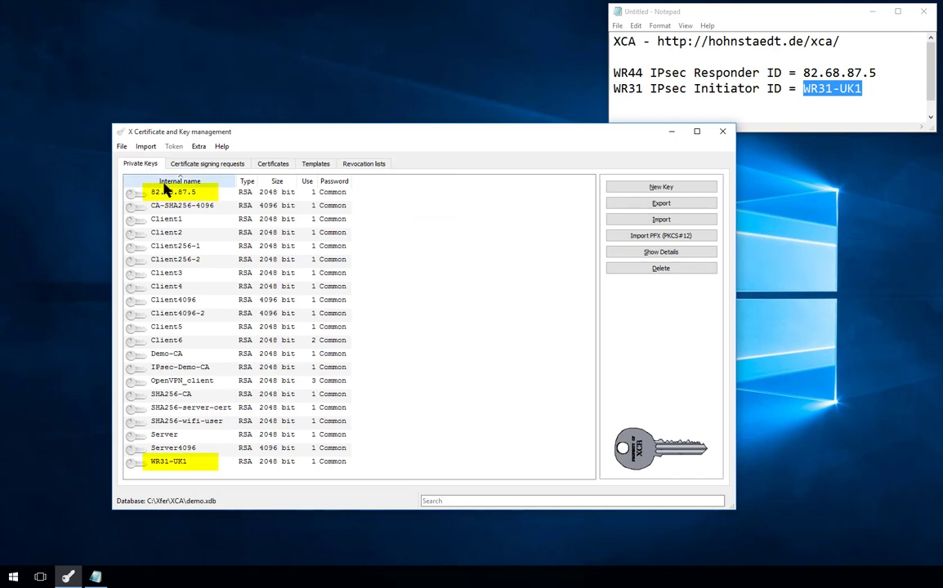
left_click(181, 194)
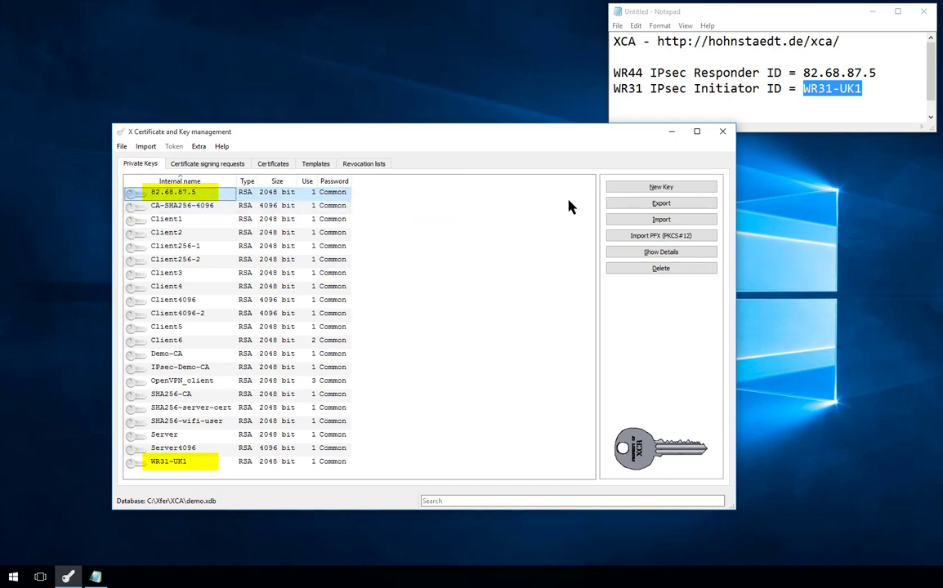
left_click(659, 203)
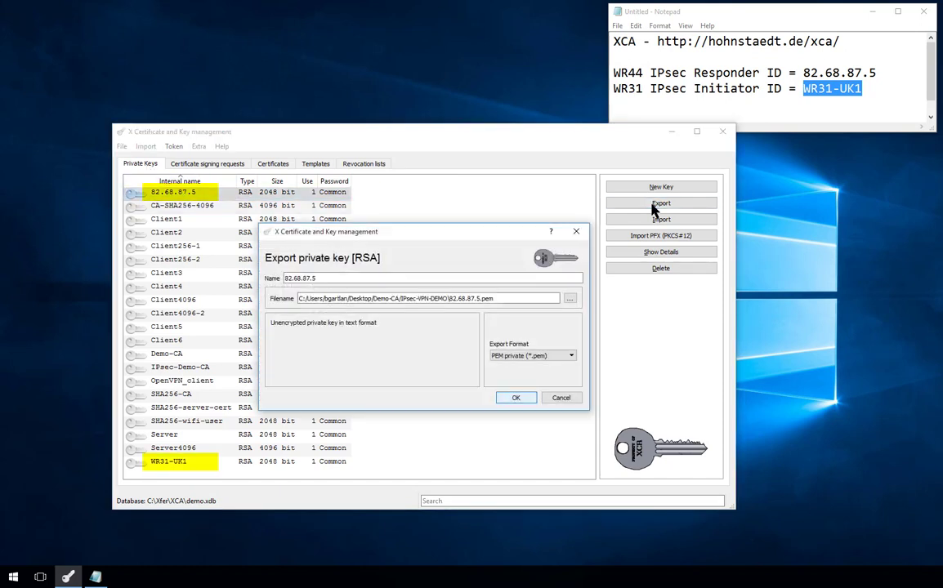
left_click(516, 399)
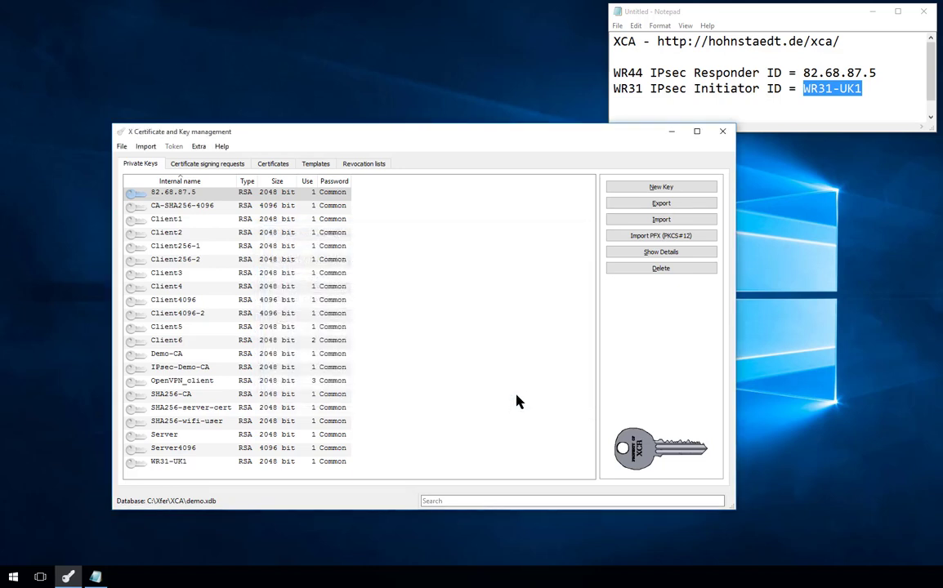
left_click(189, 462)
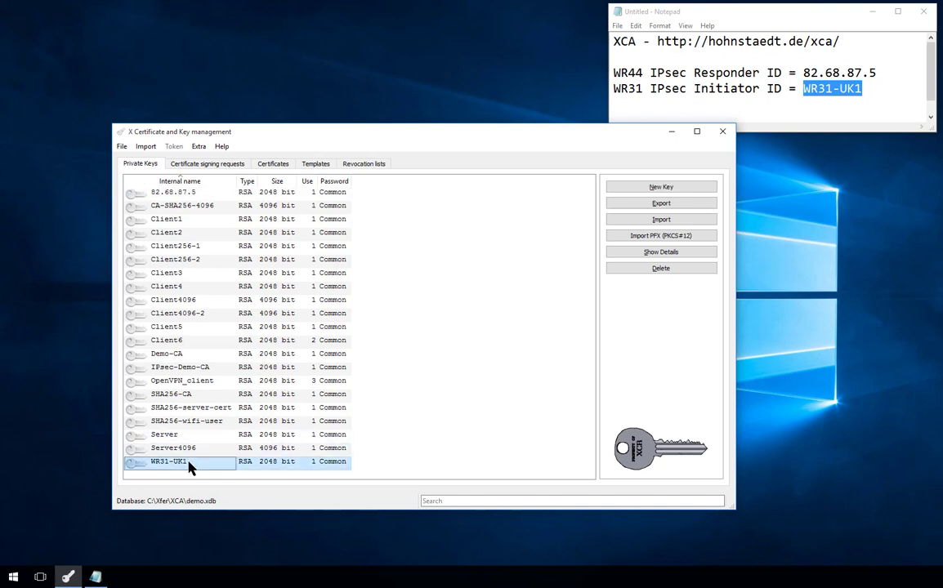
left_click(660, 203)
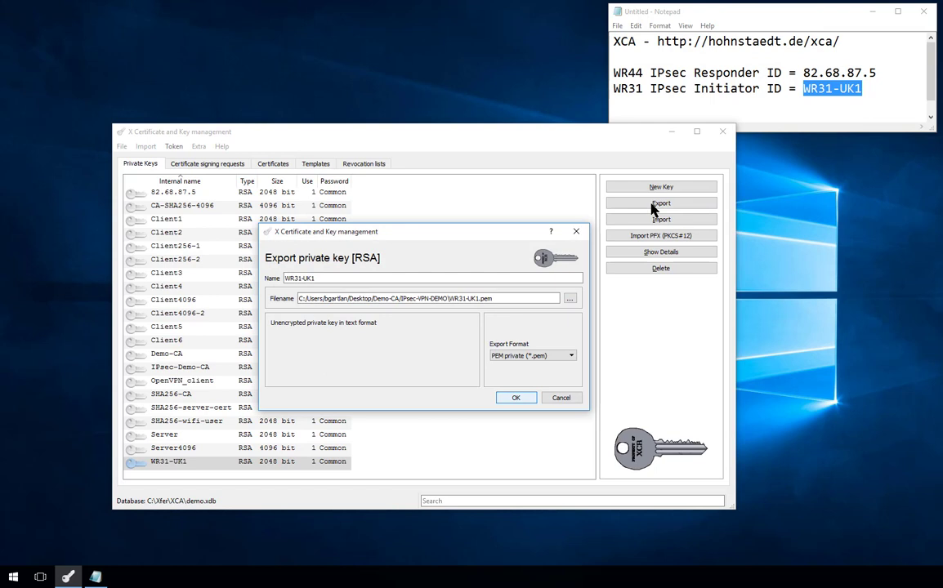
left_click(517, 400)
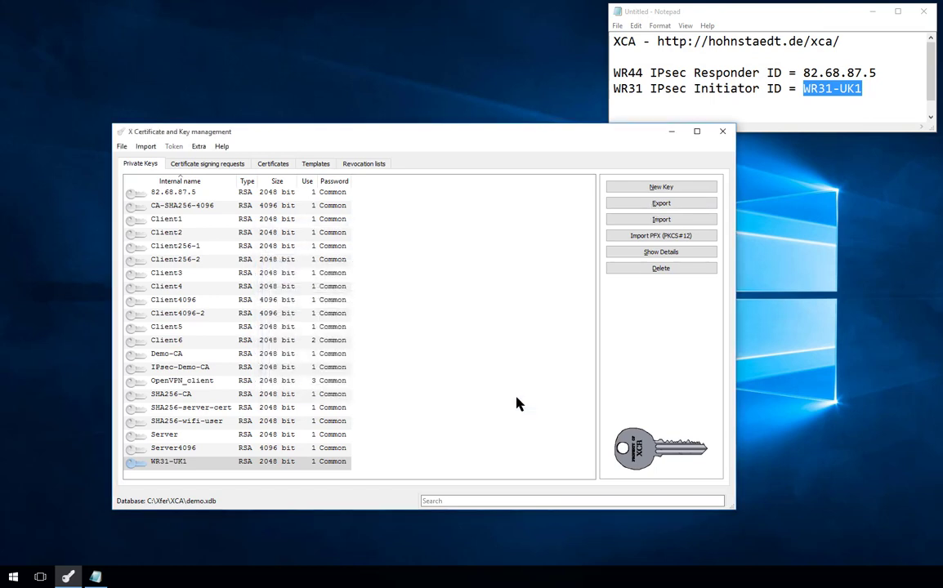
- Export the IPsec-Demo-CA private key as PEM and place the naming-standard notes top left
left_click(245, 367)
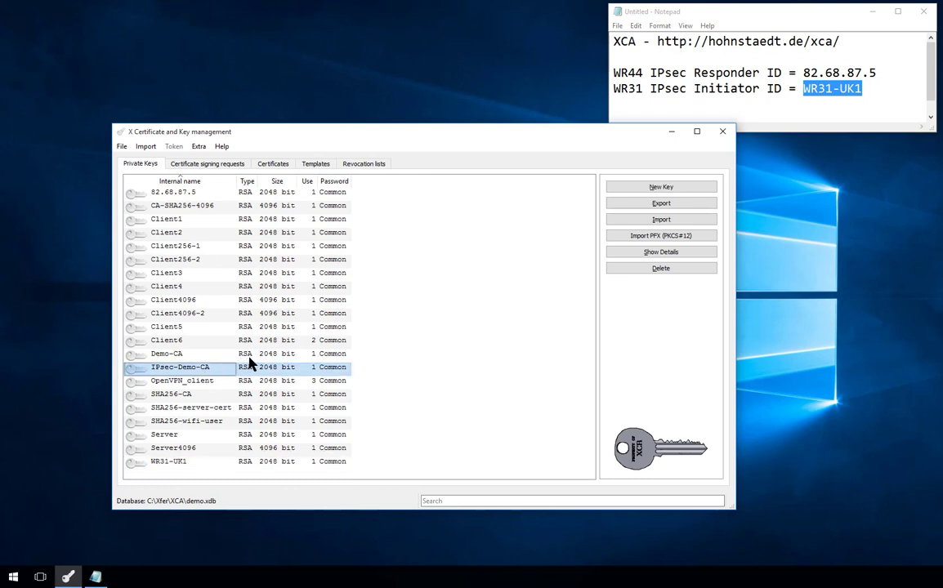
left_click(657, 204)
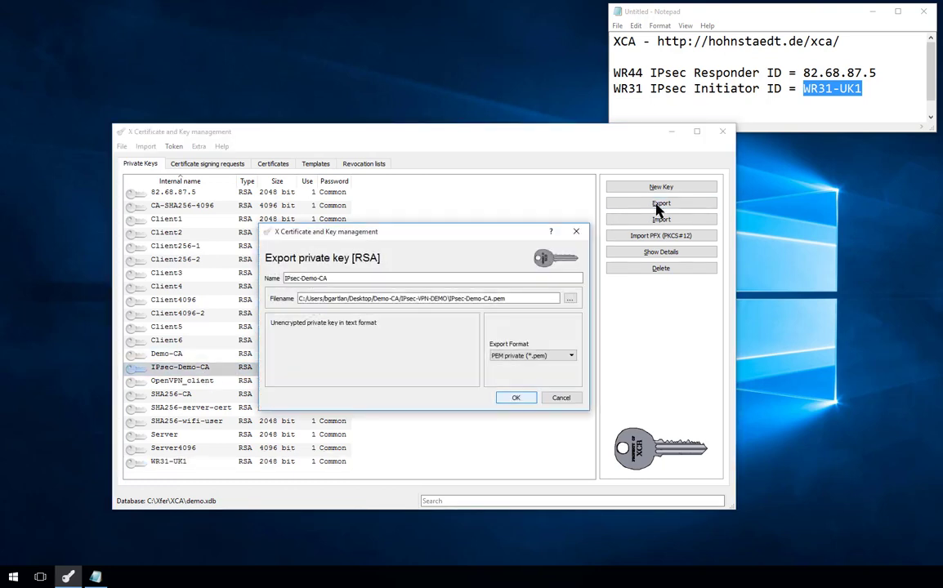
left_click(516, 399)
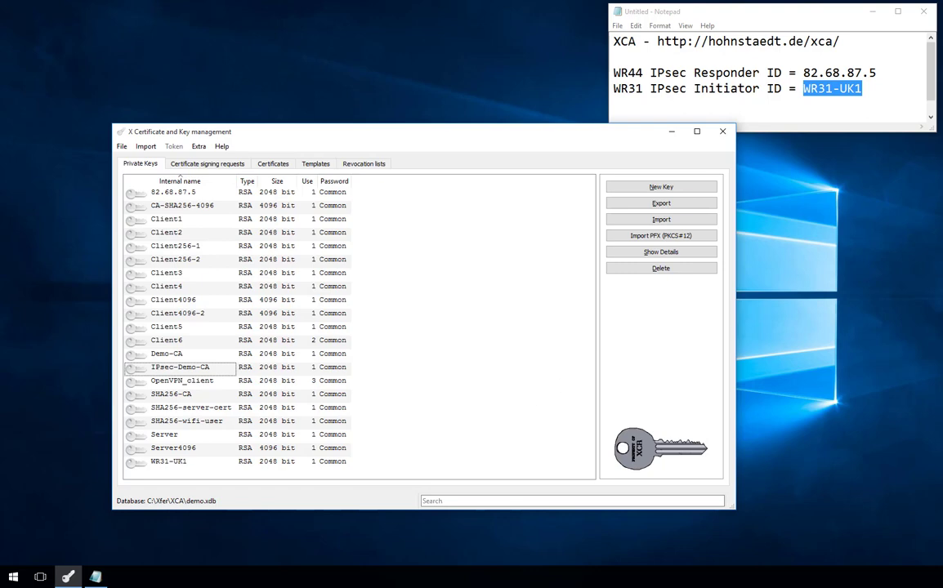
left_click_drag(732, 126, 177, 13)
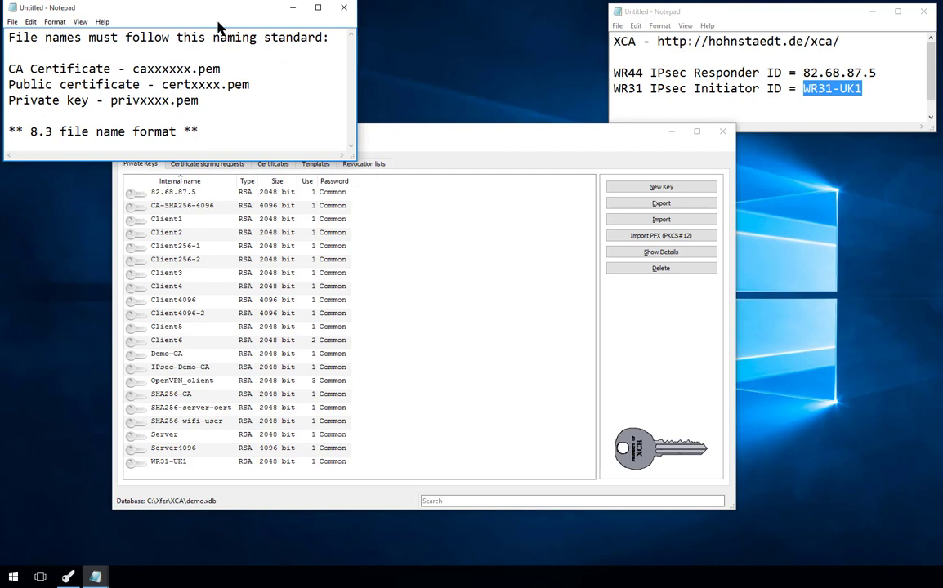
- Minimize XCA and move the IPsec-VPN-DEMO folder window into clear view
left_click(670, 131)
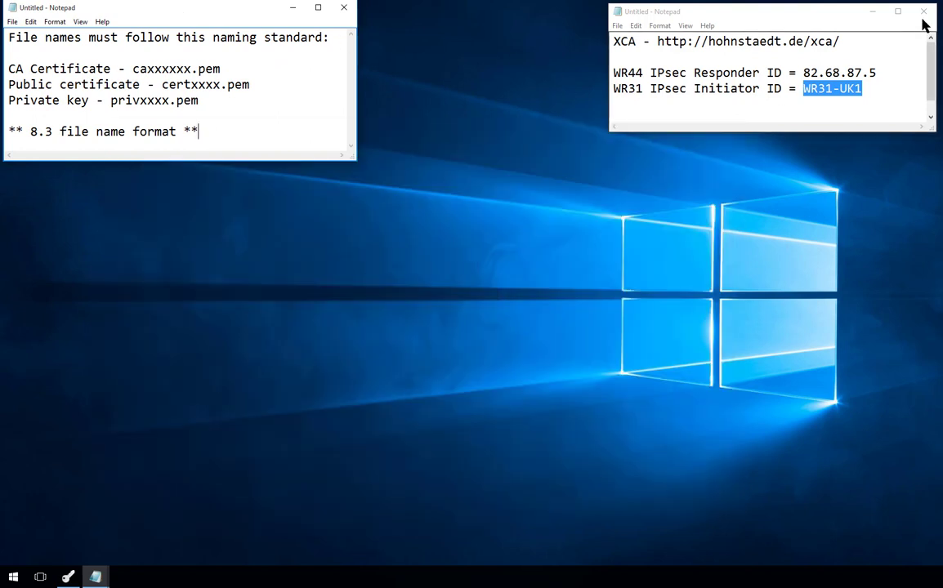
left_click_drag(753, 269, 548, 226)
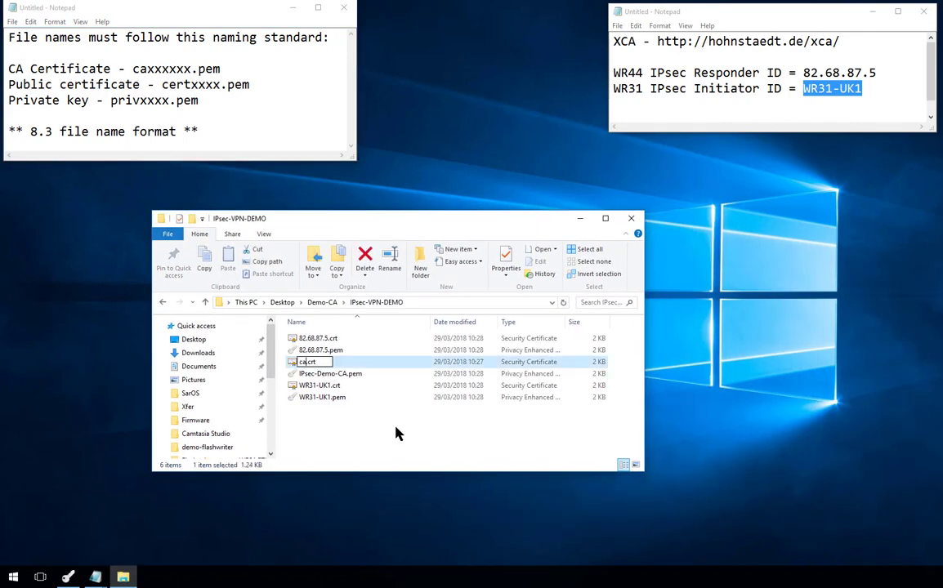
- Rename the CA certificate to ca-ipsec.pem and 82.68.87.5.crt to certwr44.pem
type("-ipsec.pem")
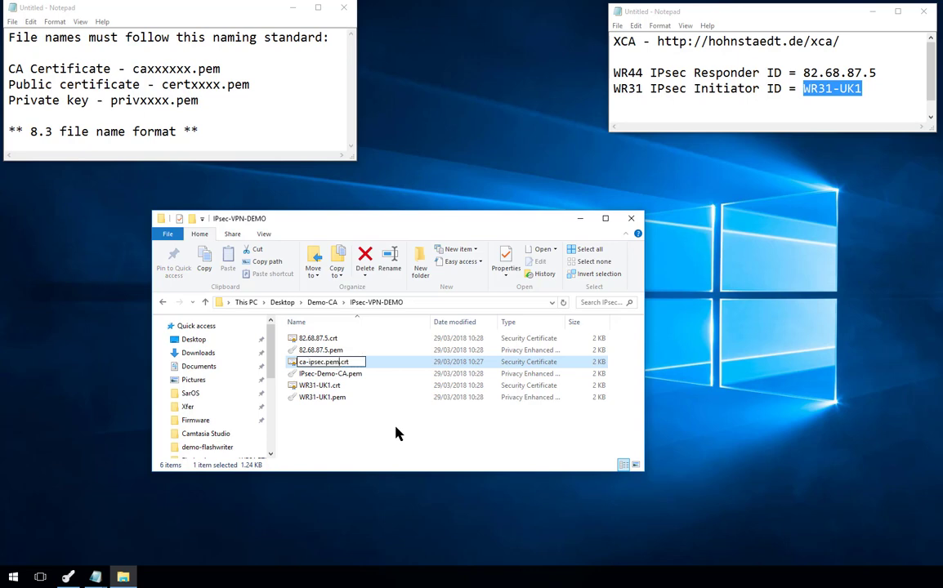
key("Delete")
key("Delete")
key("Delete")
key("Delete")
key("Return")
key("Return")
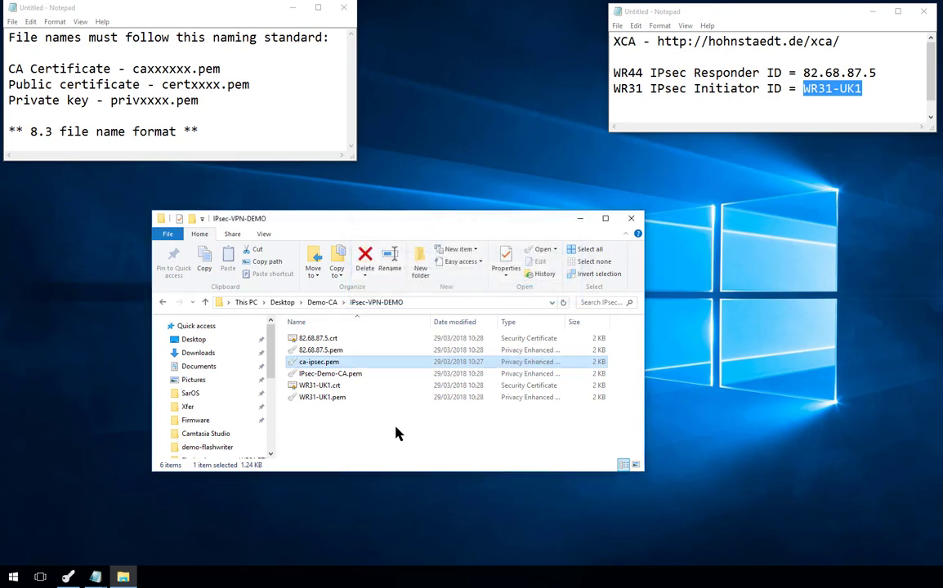
left_click(304, 340)
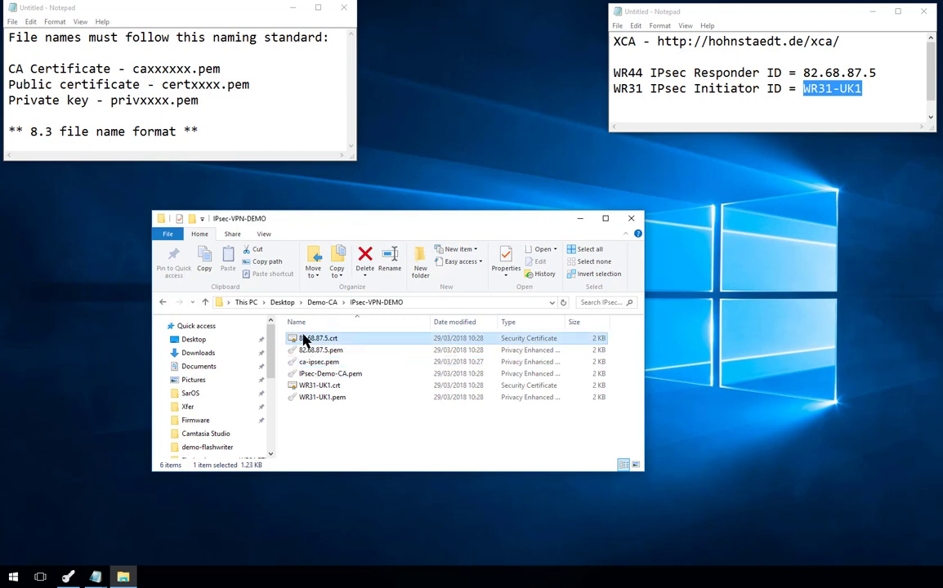
key("F2")
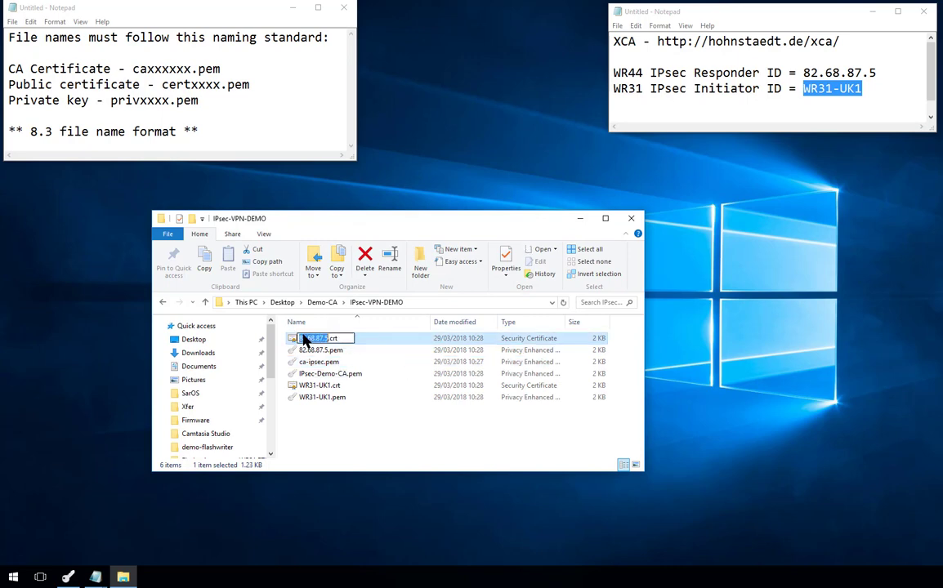
type("cert")
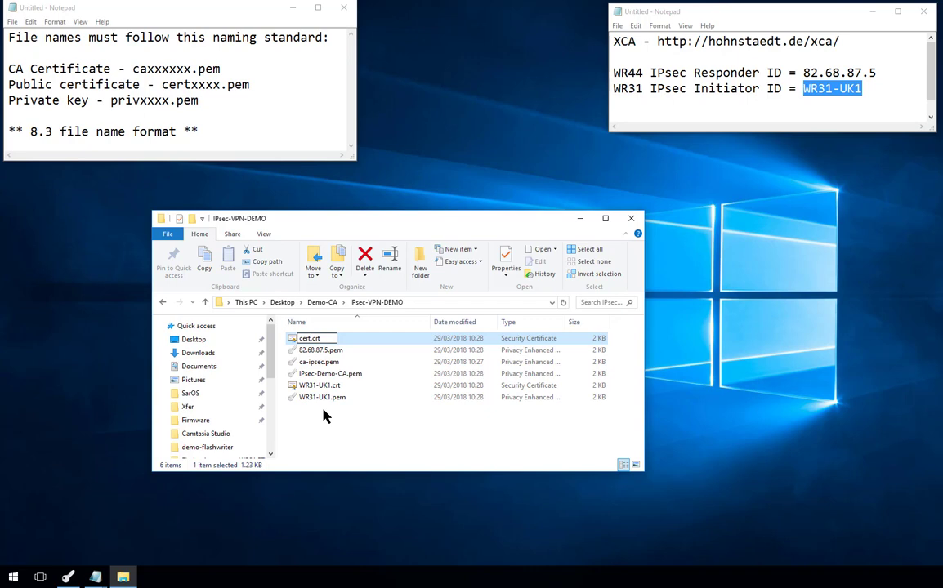
type("wr44.pem")
key("Delete")
key("Delete")
key("Delete")
key("Delete")
key("Return")
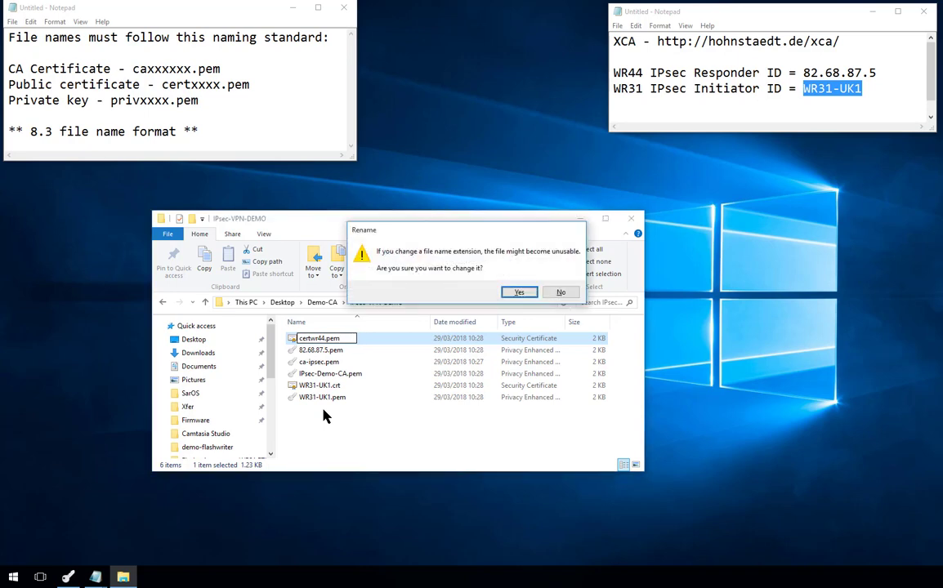
key("Return")
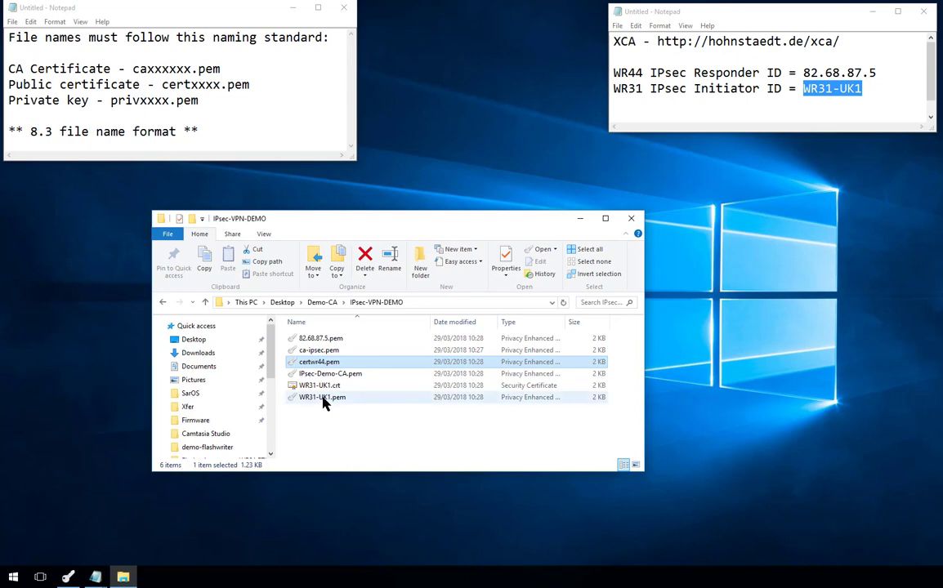
- Rename the 82.68.87.5.pem key file to privwr44.pem
left_click(314, 340)
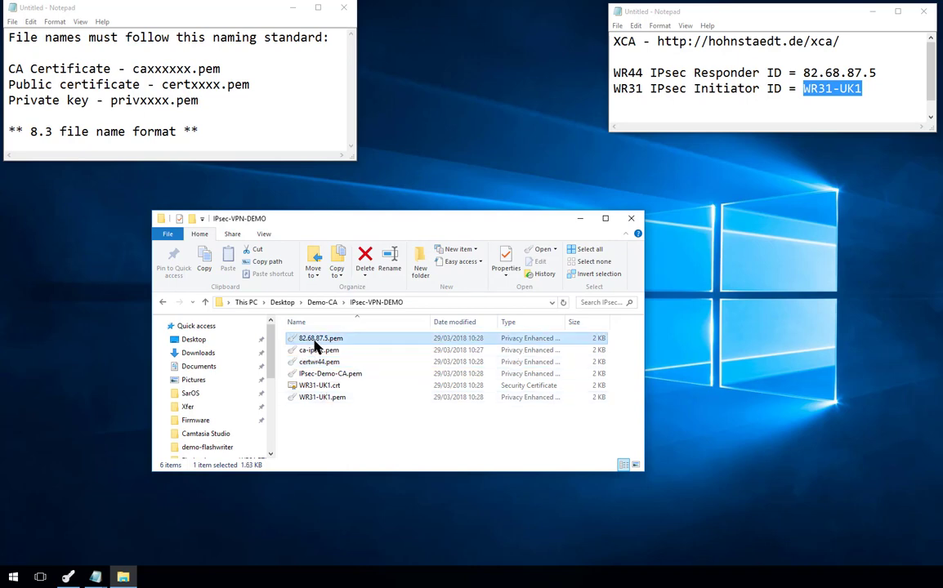
left_click(314, 340)
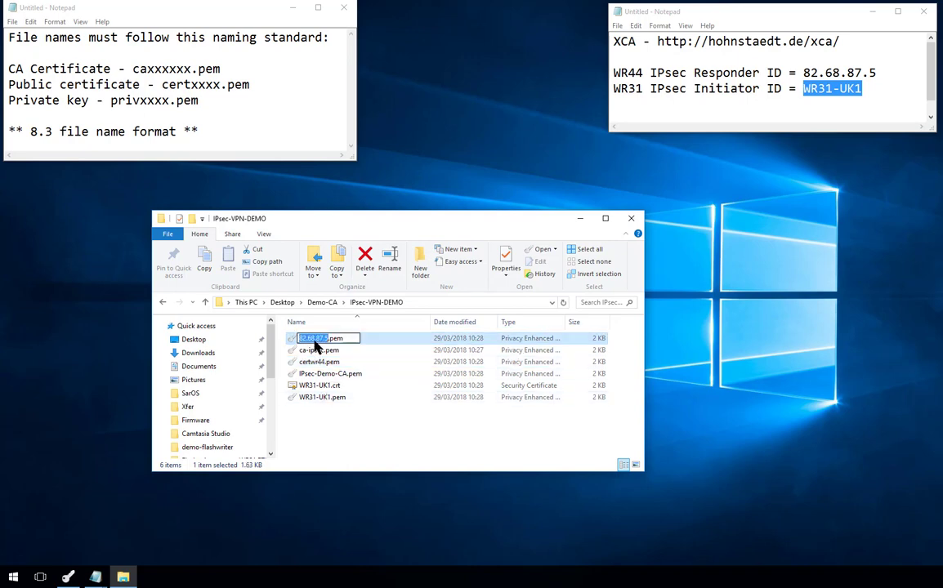
type("priv")
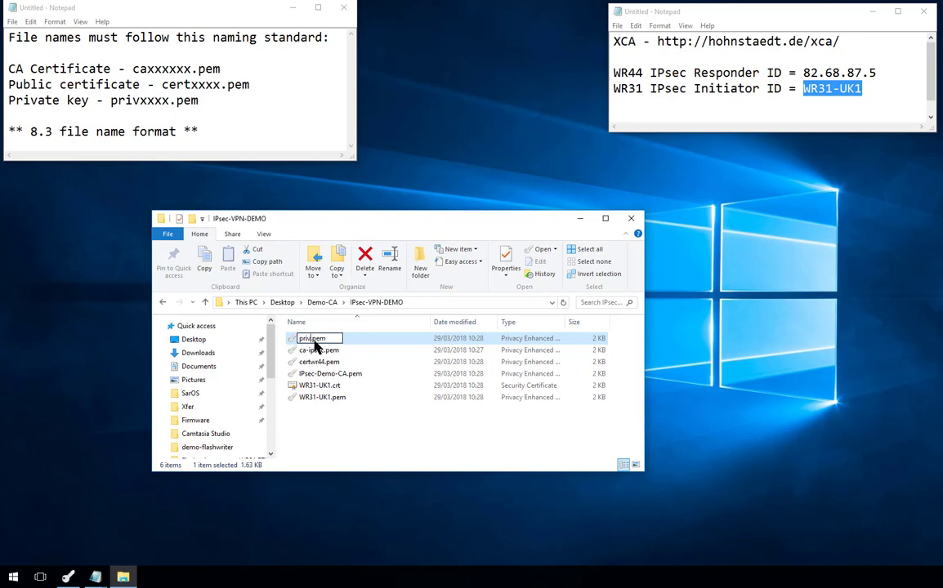
type("wr44.pem")
key("BackSpace")
key("BackSpace")
key("BackSpace")
key("BackSpace")
key("Return")
- Rename WR31-UK1.crt to certwr31.pem, accepting the extension change
key("Down")
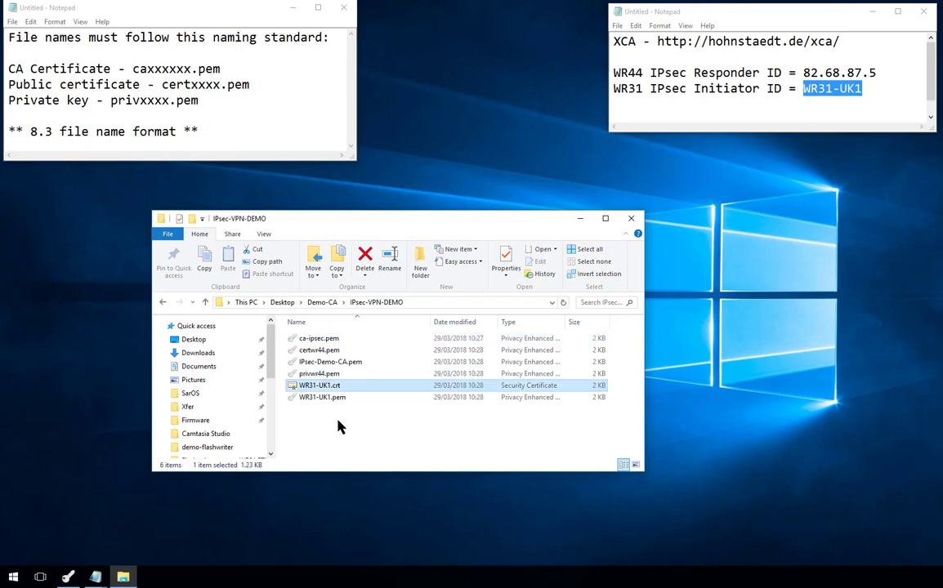
key("F2")
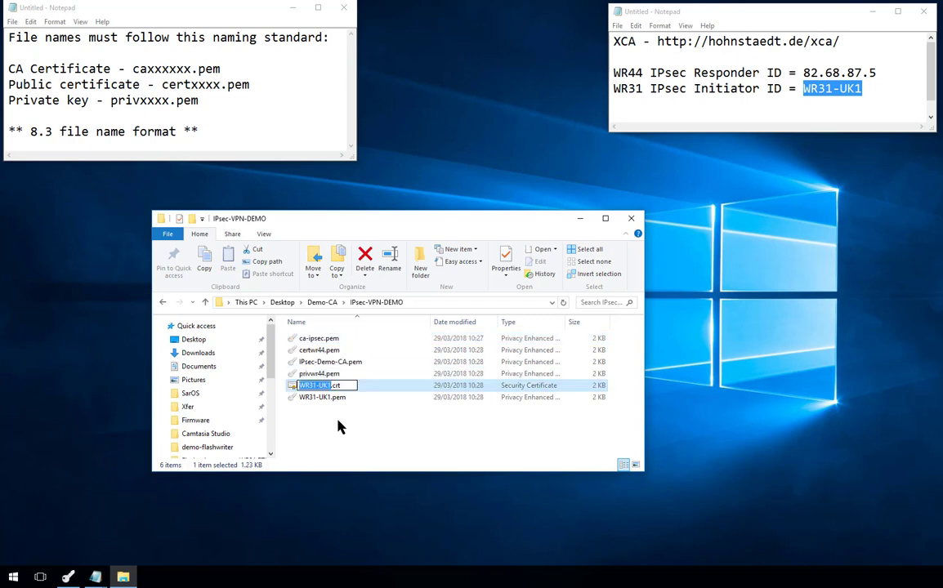
type("cert")
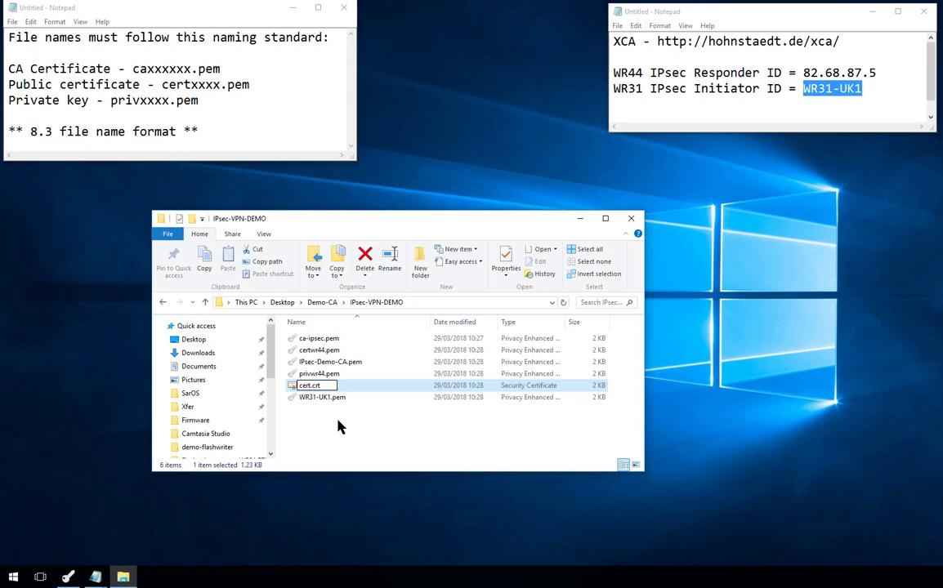
type("wr31.pem")
key("Delete")
key("Delete")
key("Delete")
key("Delete")
key("Return")
key("Return")
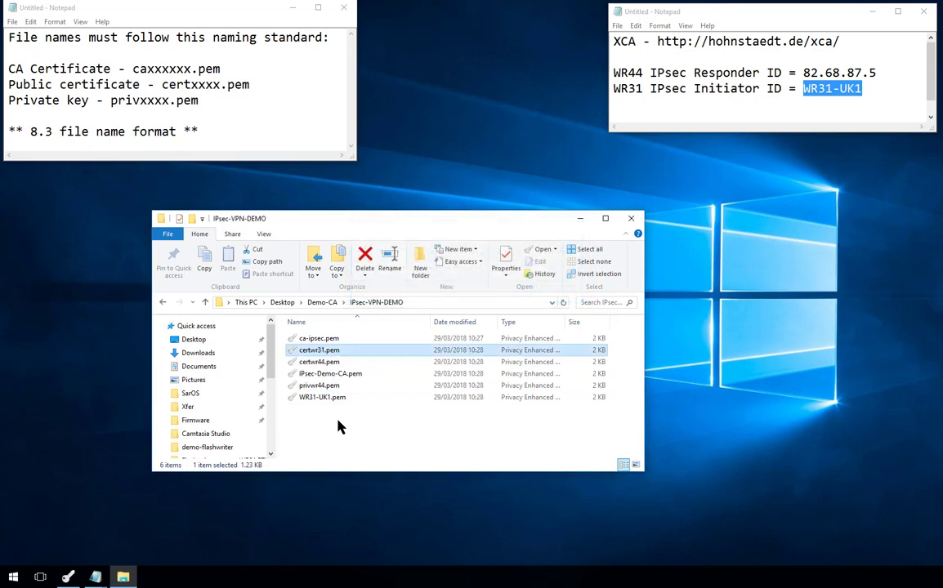
- Rename WR31-UK1.pem to privwr31.pem, then select certwr31.pem
left_click(333, 399)
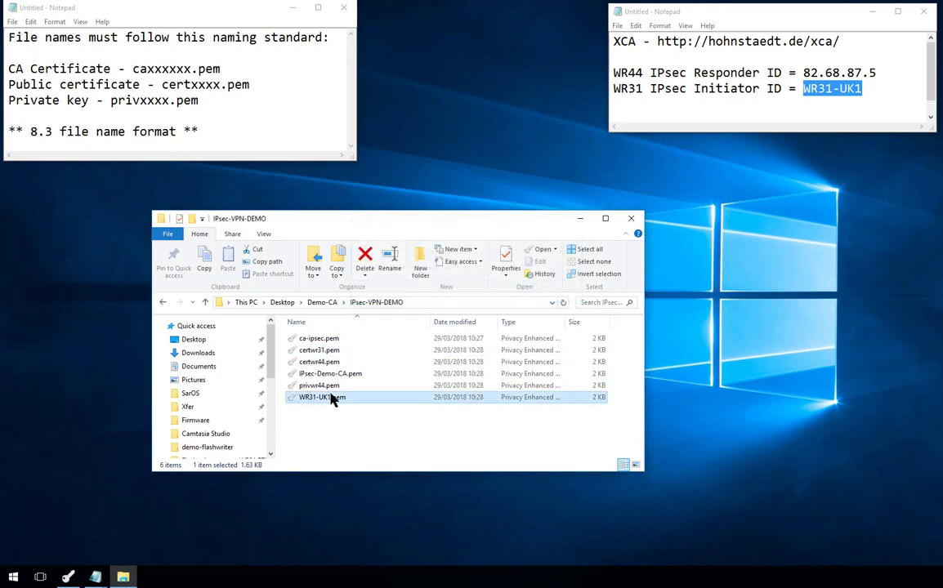
left_click(333, 399)
type("privwr31.pem")
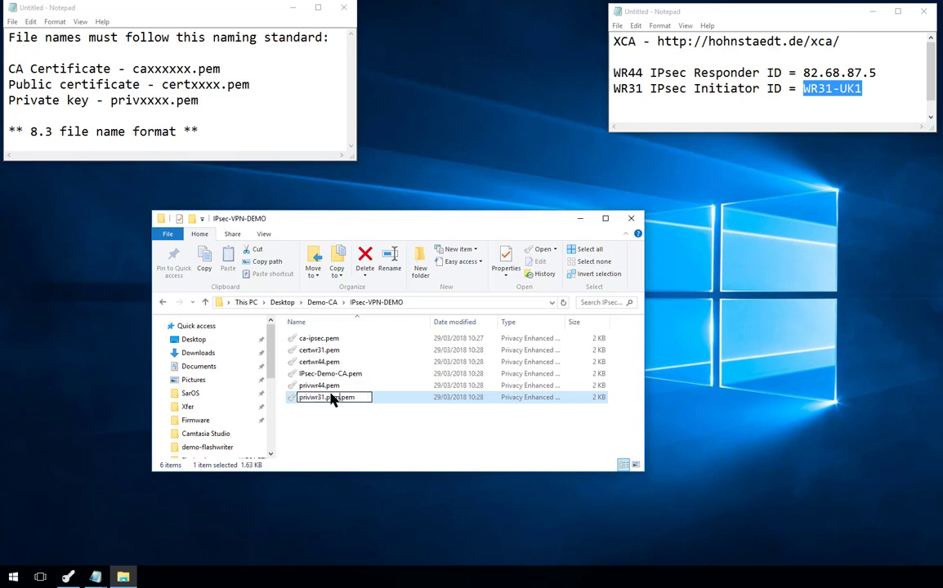
key("Return")
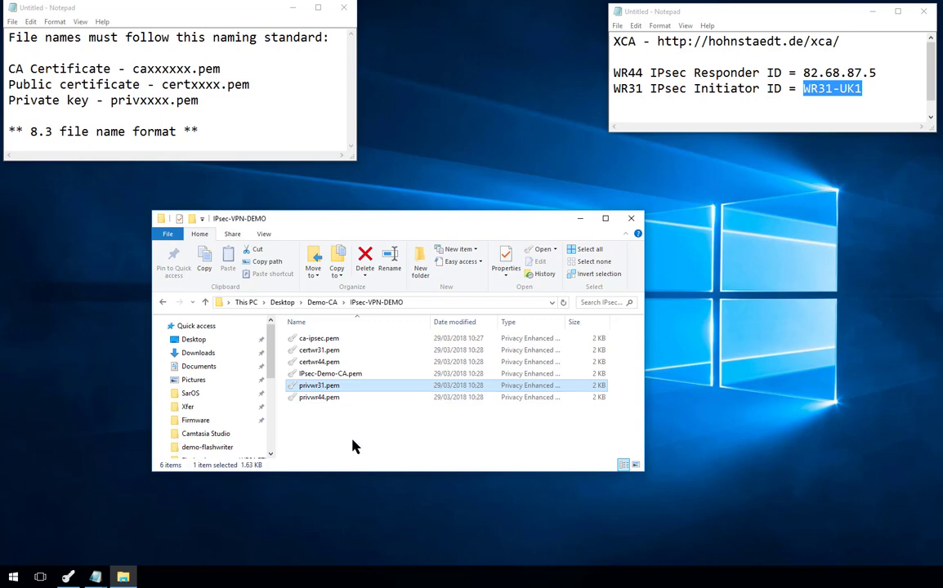
left_click(335, 399, "shift")
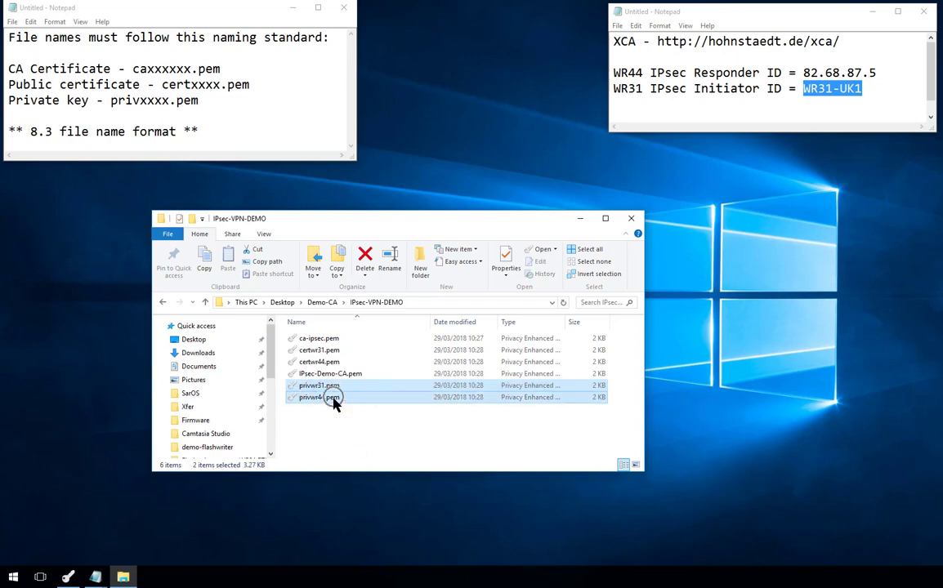
left_click(337, 451)
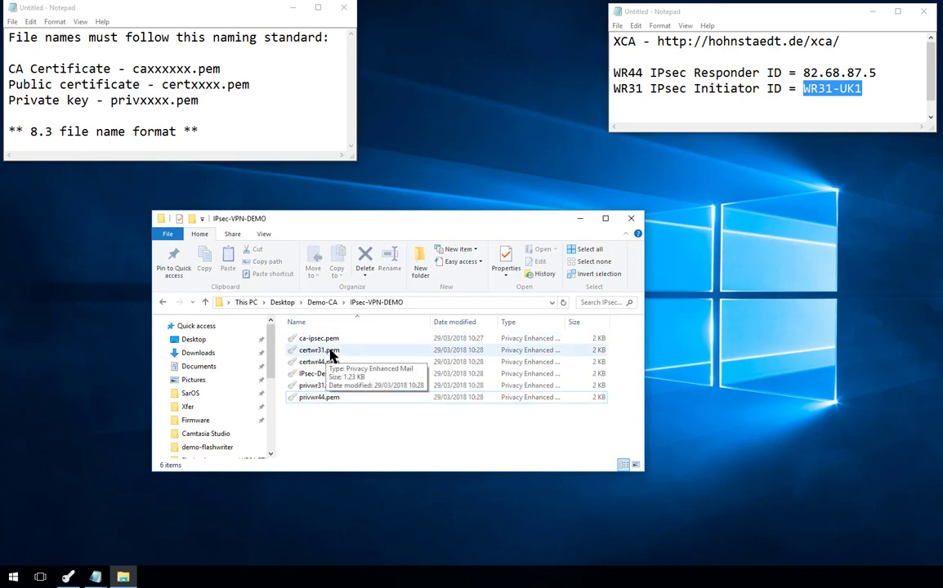
left_click(327, 354)
left_click(328, 442)
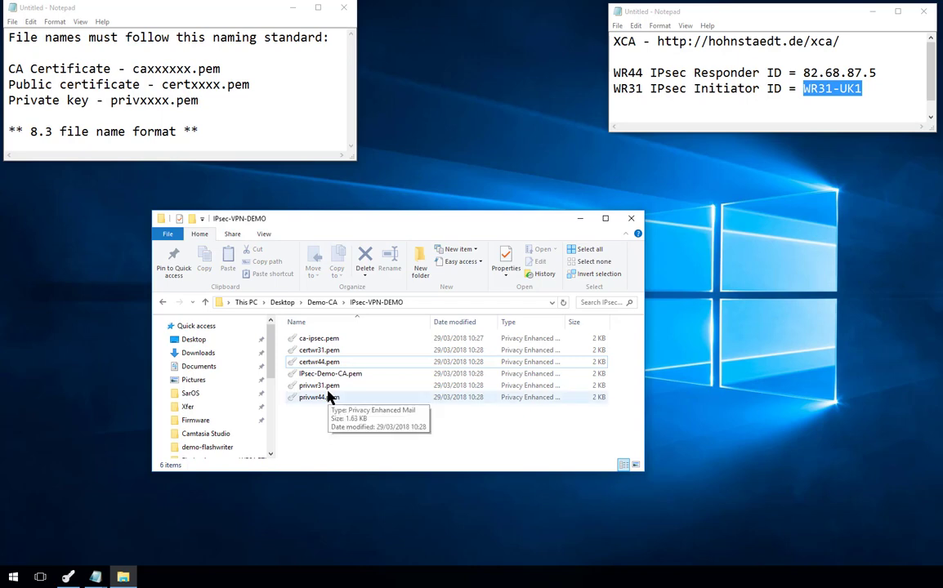
left_click(322, 353)
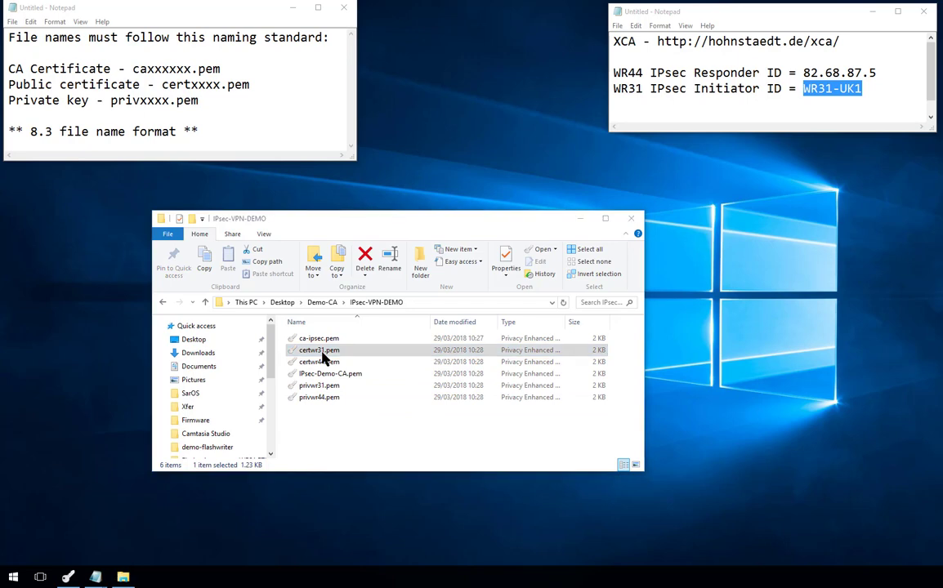
- Inspect the WR31-UK1 certificate's subject, issuer and extensions, then close the import window without importing
left_click_drag(705, 84, 514, 120)
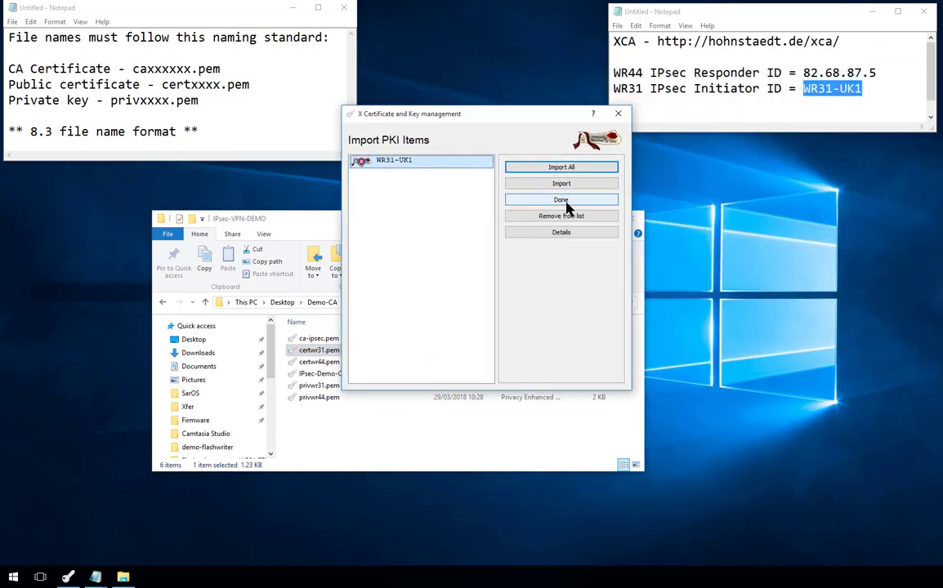
left_click(569, 232)
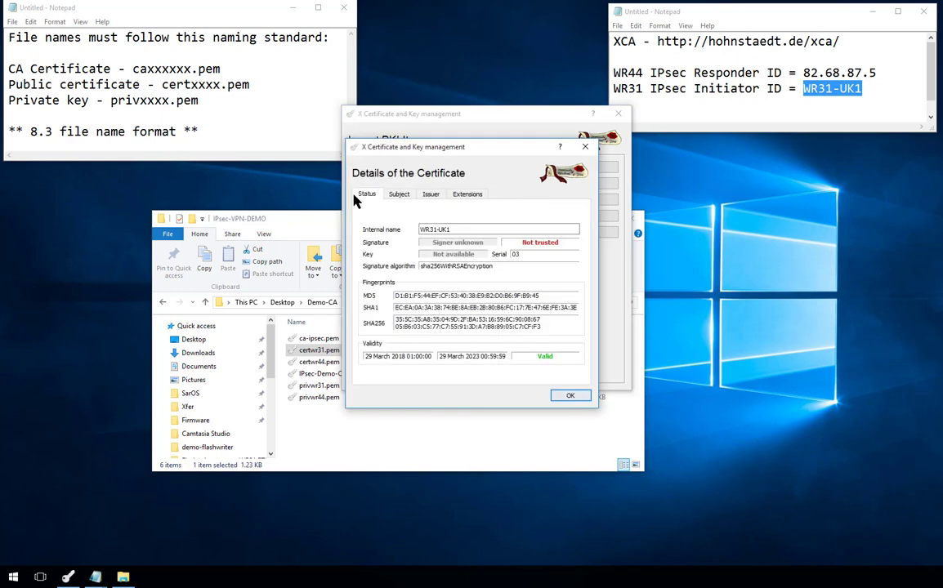
left_click(400, 197)
left_click(430, 196)
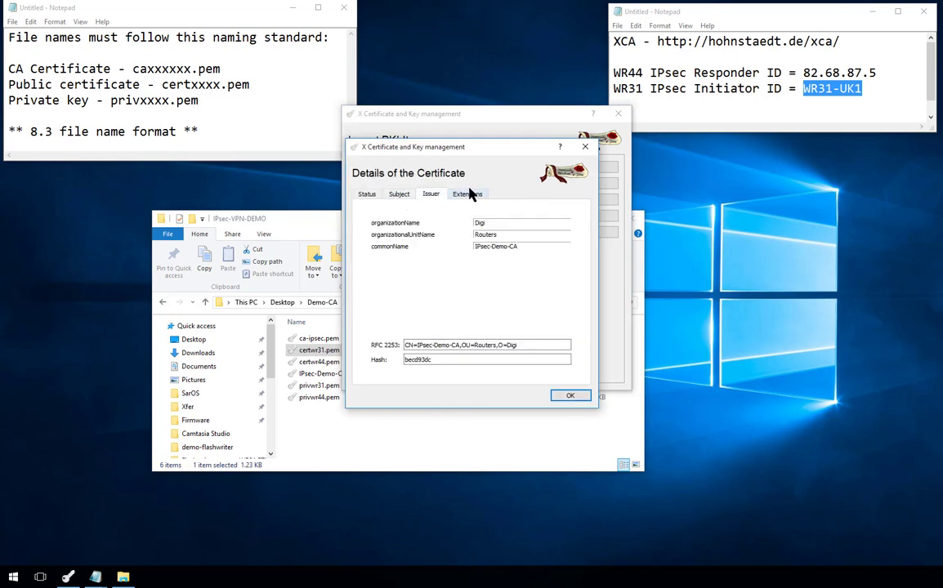
left_click(466, 194)
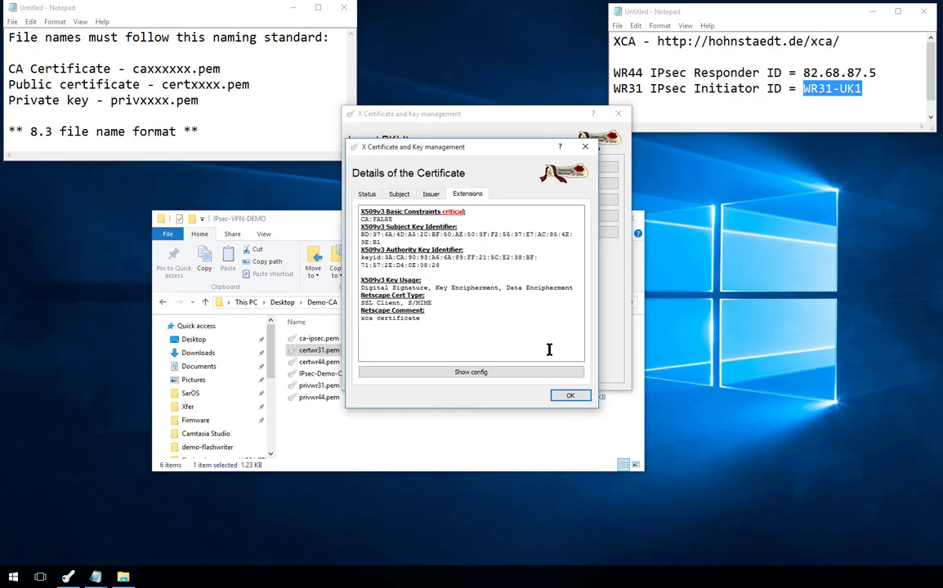
left_click(570, 395)
left_click(614, 113)
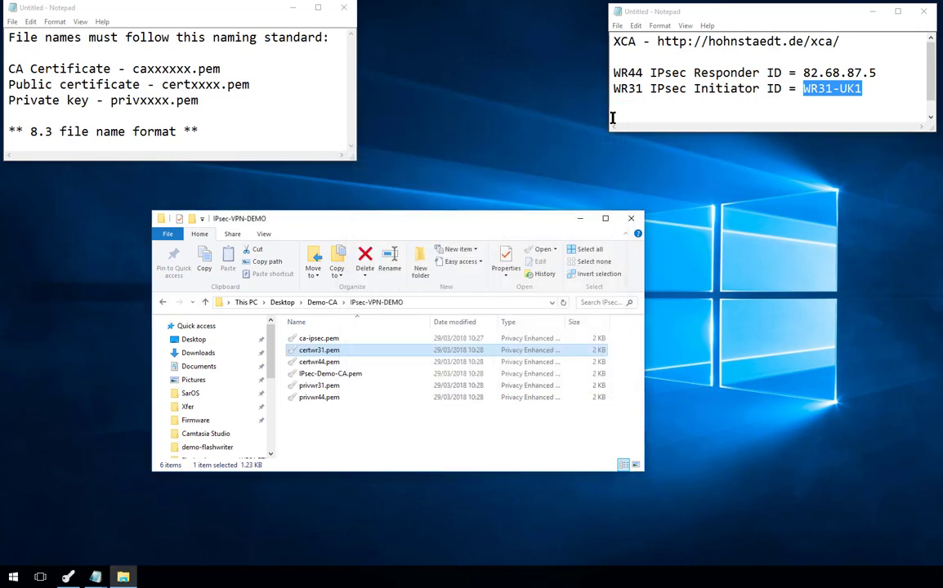
- Delete IPsec-Demo-CA.pem from the folder and move FileZilla to the screen centre
left_click(343, 415)
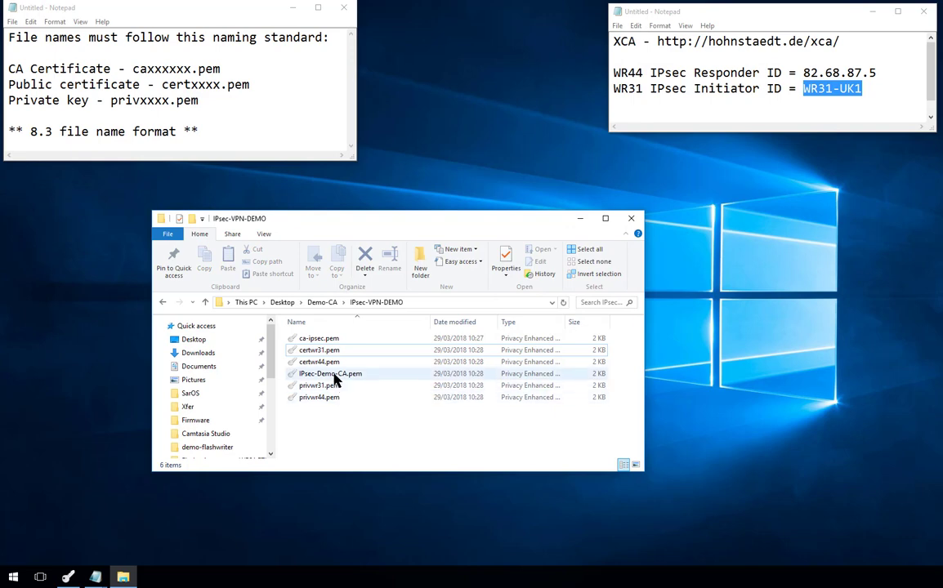
left_click(333, 376)
key("Delete")
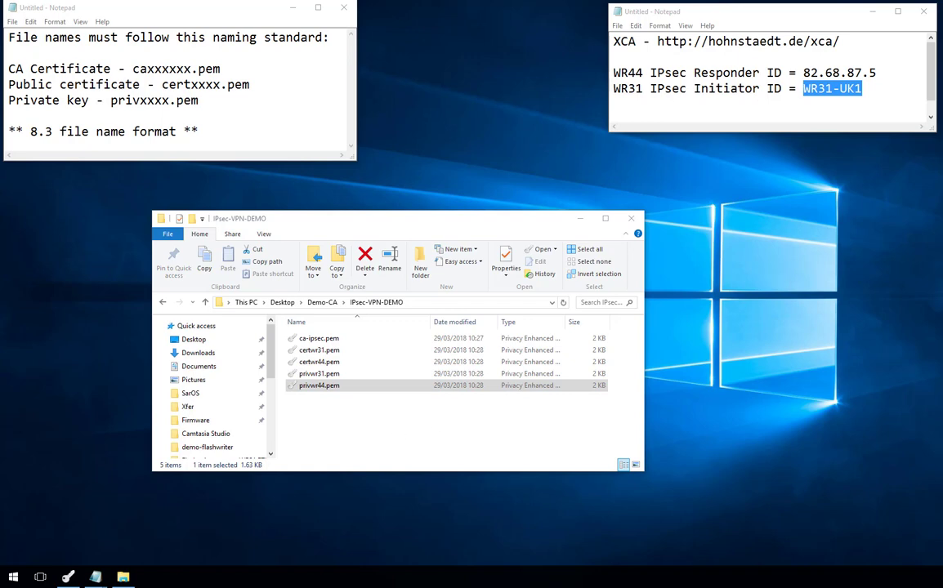
left_click_drag(942, 114, 385, 98)
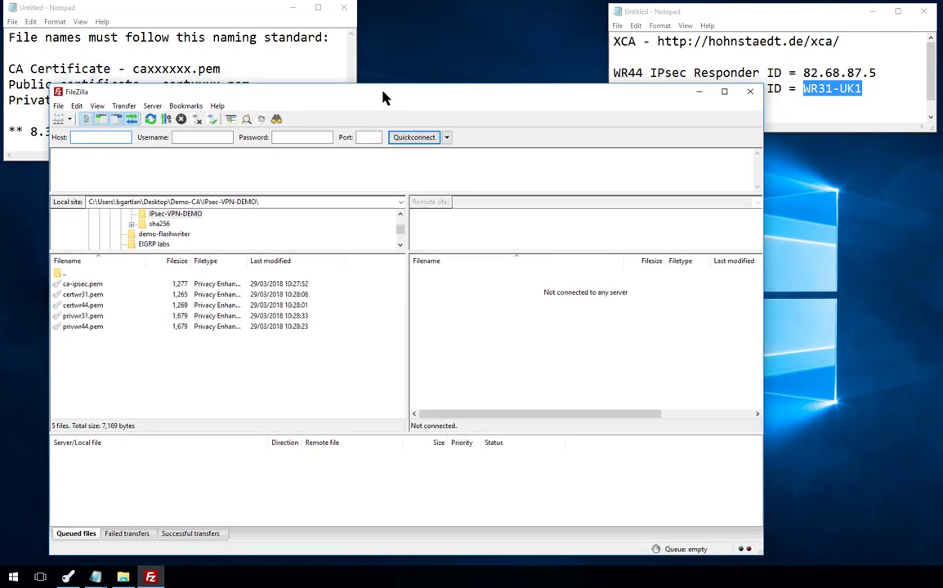
- Quickconnect to host 192.168.0.31 with the router login name and password
left_click(118, 137)
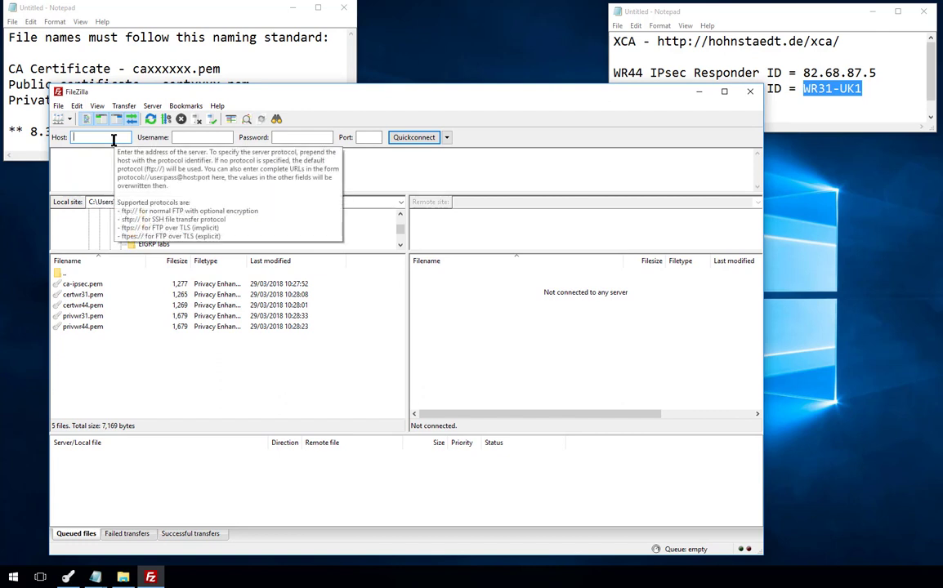
type("192.168.0.31")
key("Tab")
type("ben")
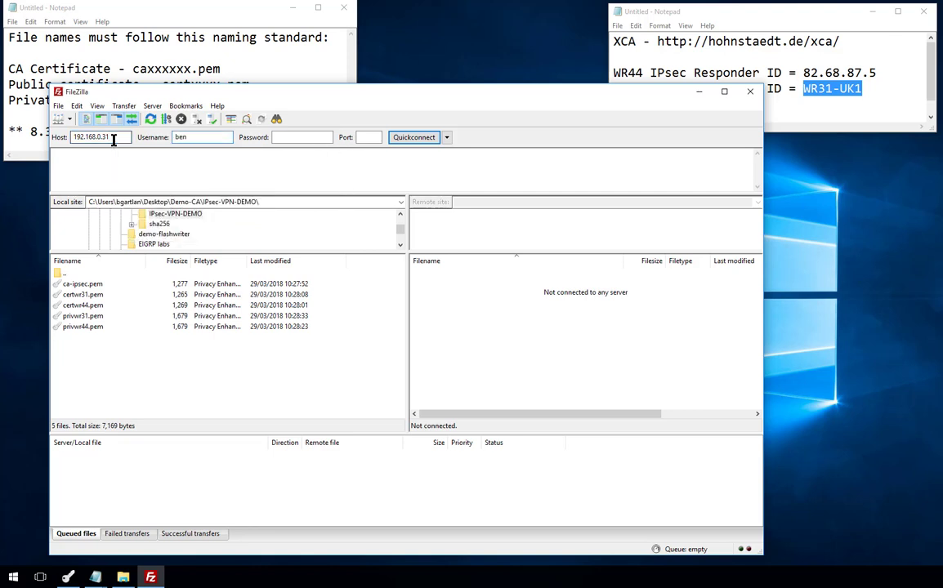
type("********")
key("Return")
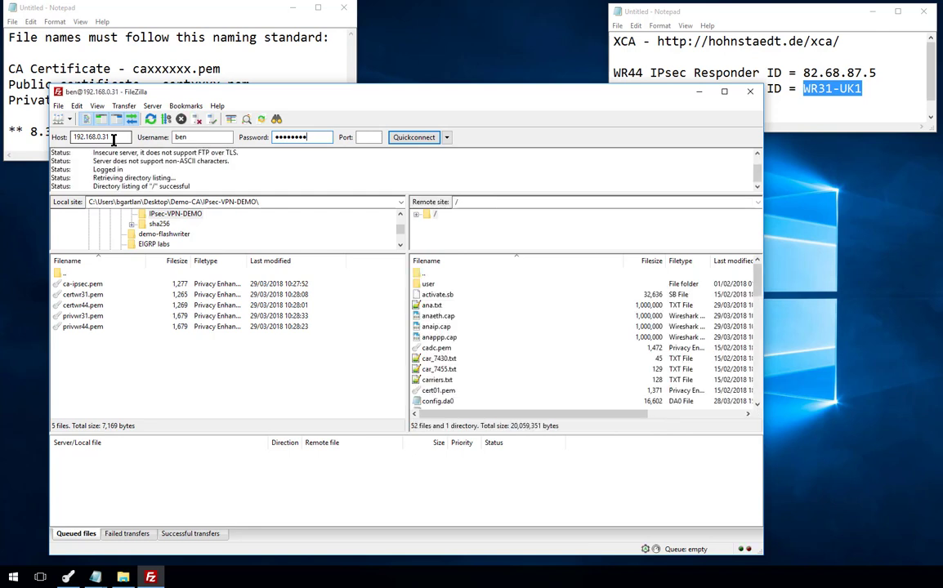
- Upload ca-ipsec.pem, certwr31.pem and privwr31.pem, then begin replacing the host with 82.68.87.5
left_click(94, 317)
left_click(98, 295, "ctrl")
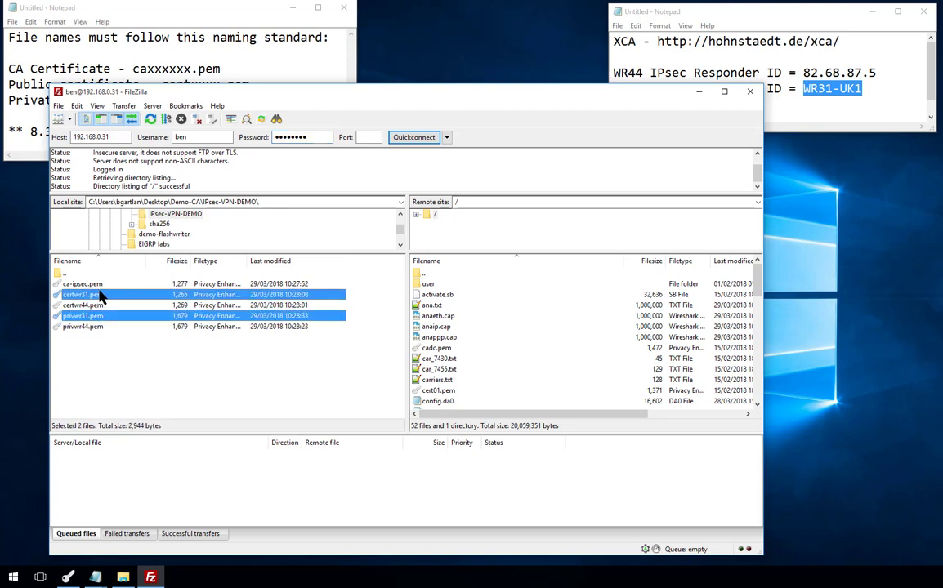
left_click(88, 286, "ctrl")
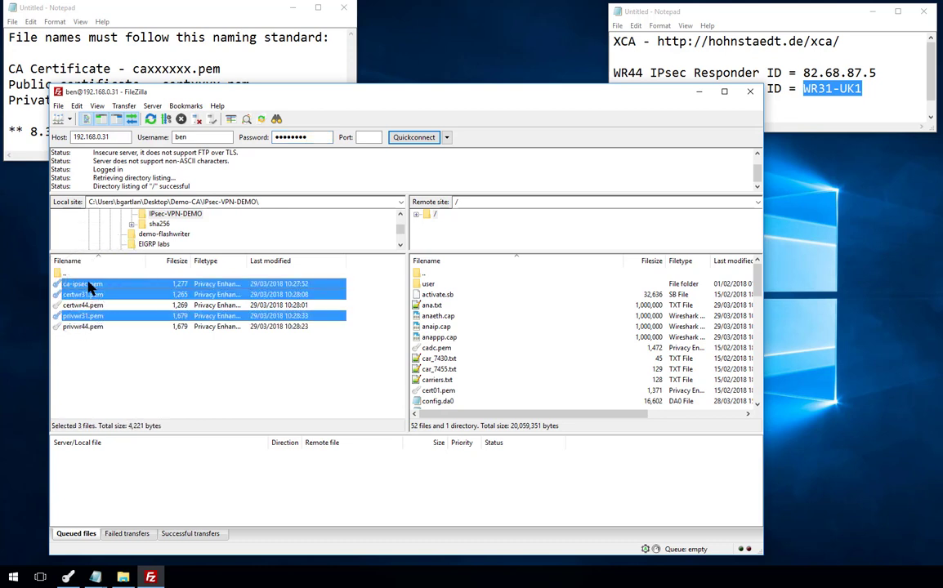
left_click_drag(90, 286, 518, 382)
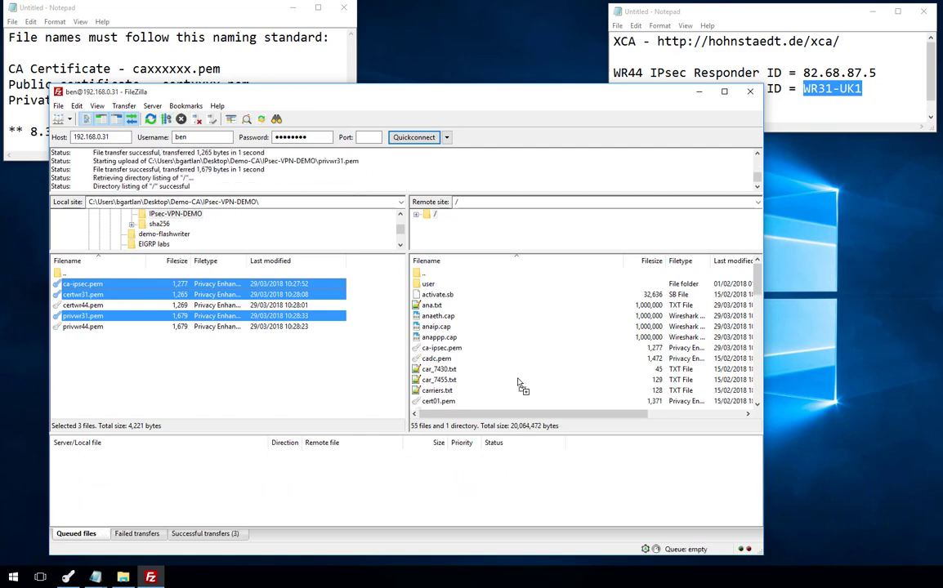
double_click(90, 136)
type("82")
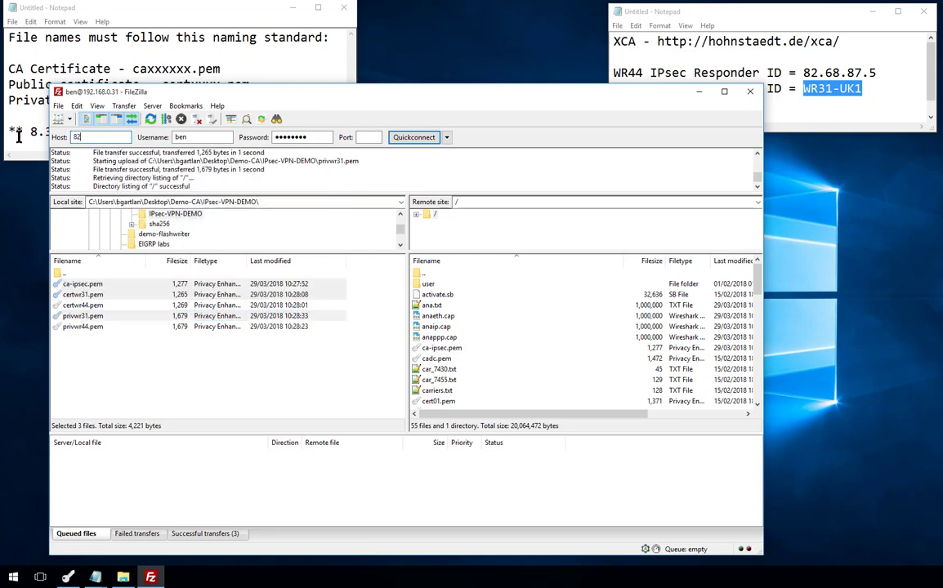
type(".68.87.5")
- Connect to 82.68.87.5, aborting the previous connection
key("Return")
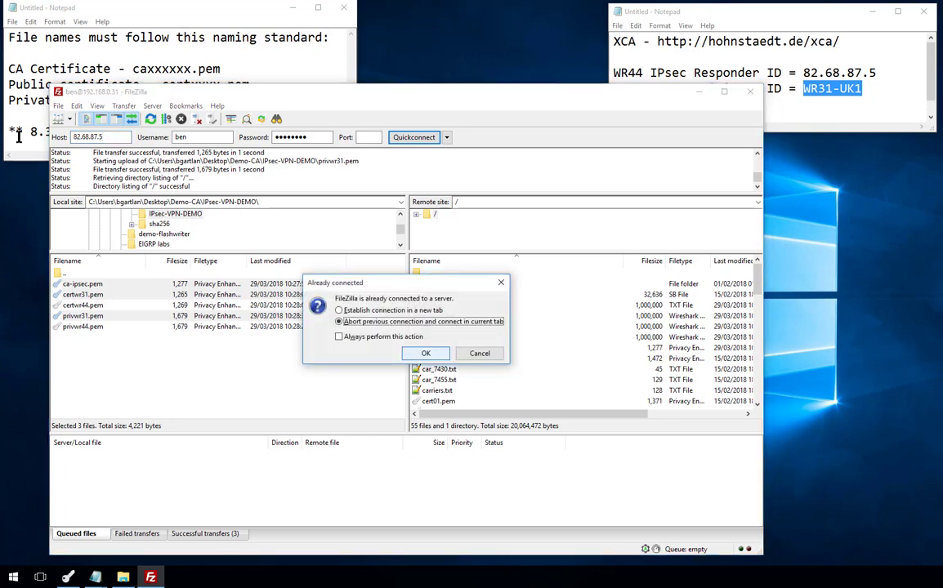
key("Return")
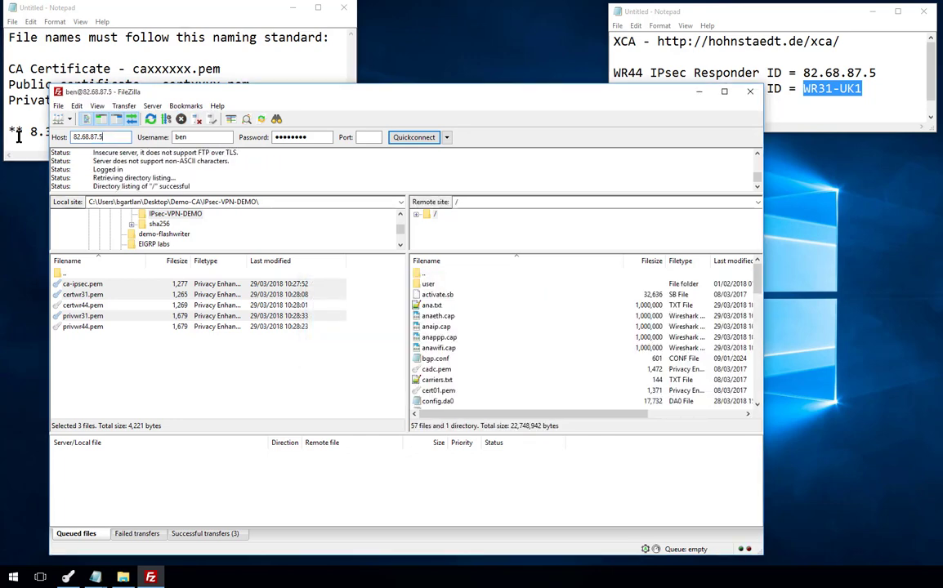
left_click(88, 341)
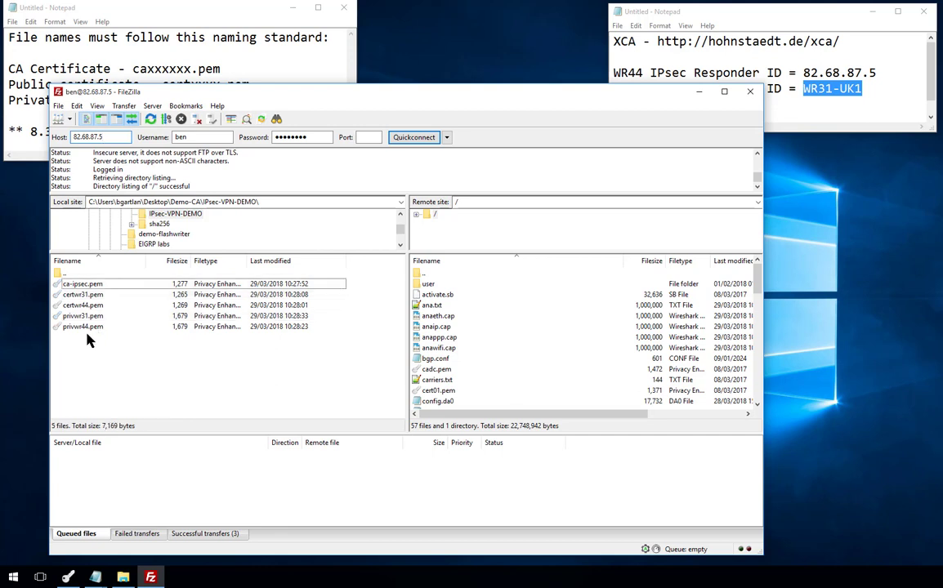
- Upload privwr44.pem, certwr44.pem and ca-ipsec.pem to the server root
left_click(82, 327)
left_click(86, 306, "ctrl")
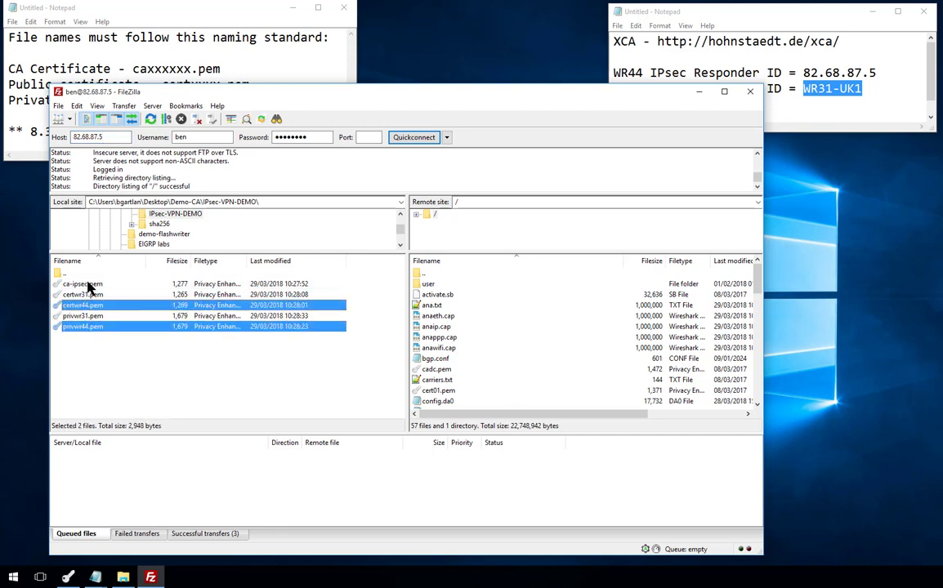
left_click(88, 285, "ctrl")
left_click_drag(87, 286, 527, 351)
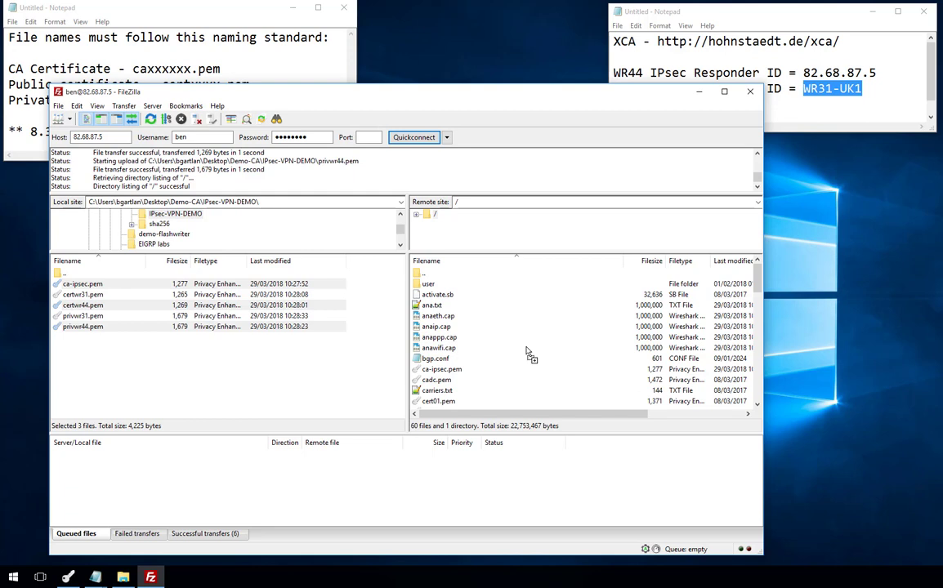
- Add a 'FileZilla Client' line with its pasted web address to the notes and widen the window
left_click(645, 57)
key("Return")
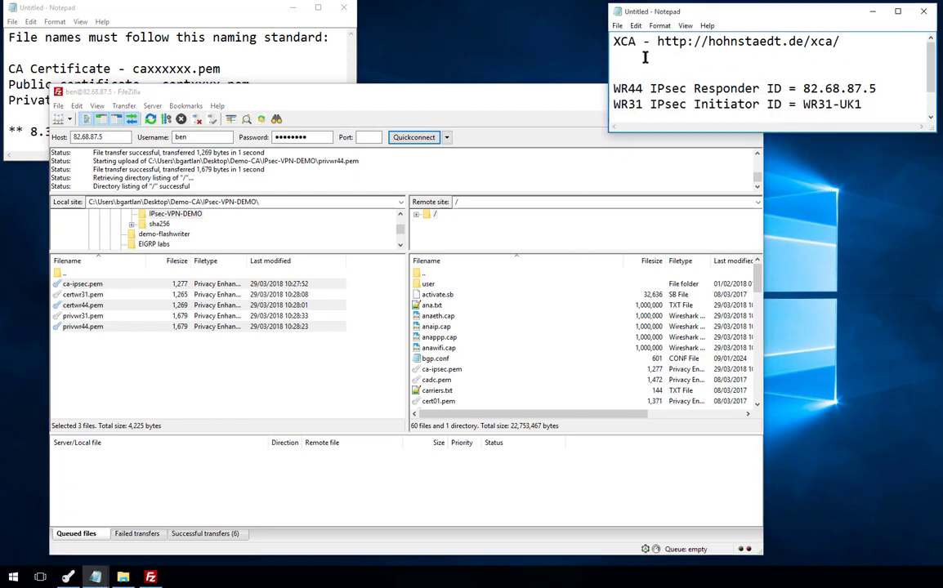
type("FileZilla Client")
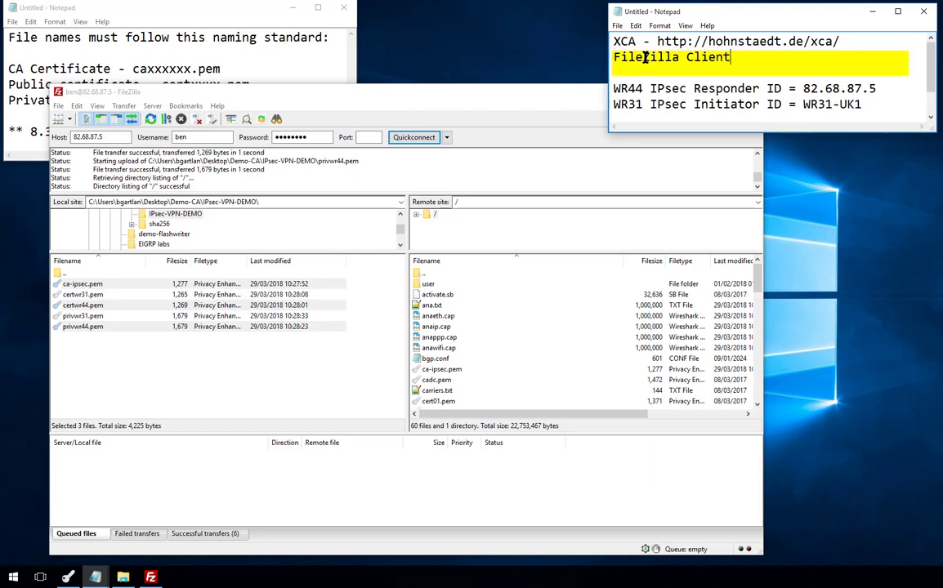
type("https://filezilla-project.org/")
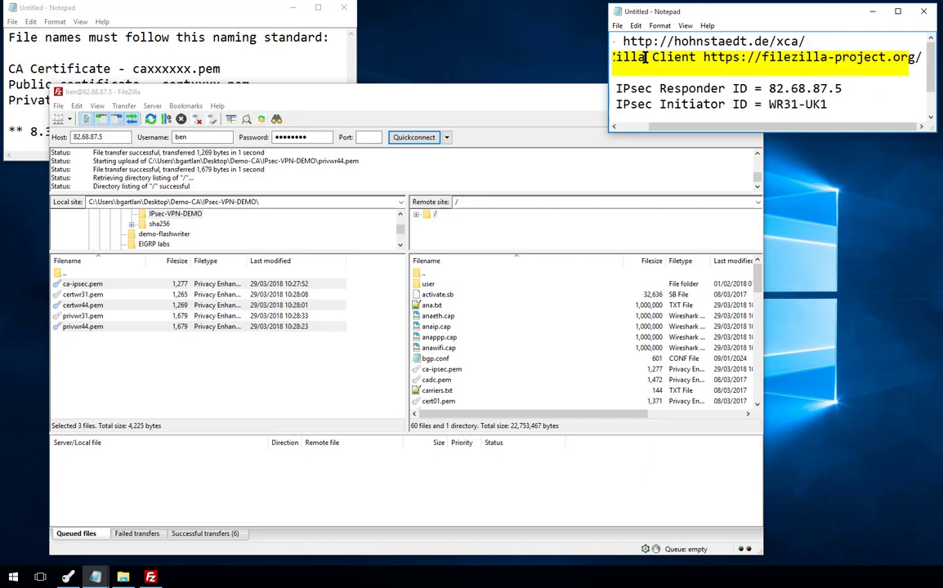
left_click_drag(609, 70, 547, 64)
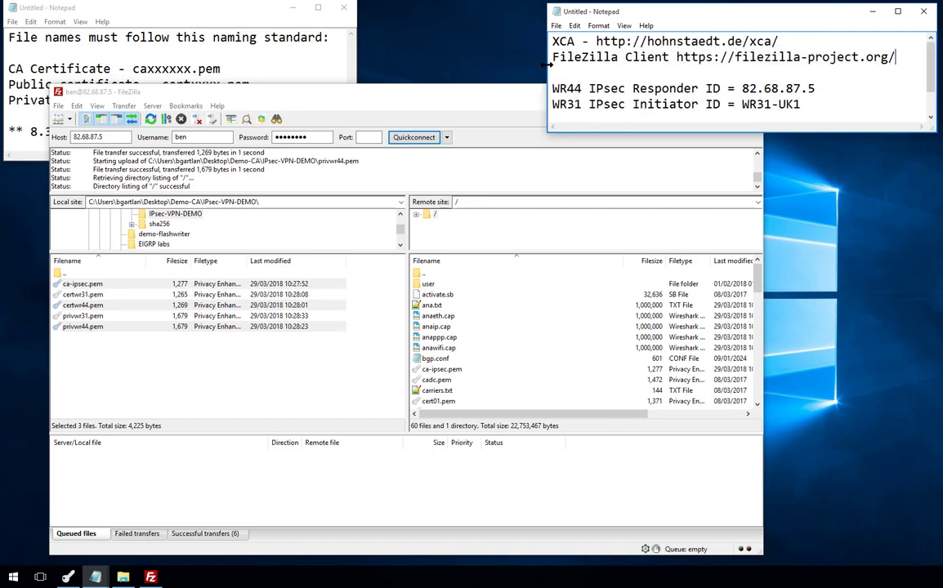
- Scroll to the router IPsec ID notes, then minimize FileZilla and the folder window
left_click(676, 116)
scroll(669, 104, "up", 1)
left_click(464, 99)
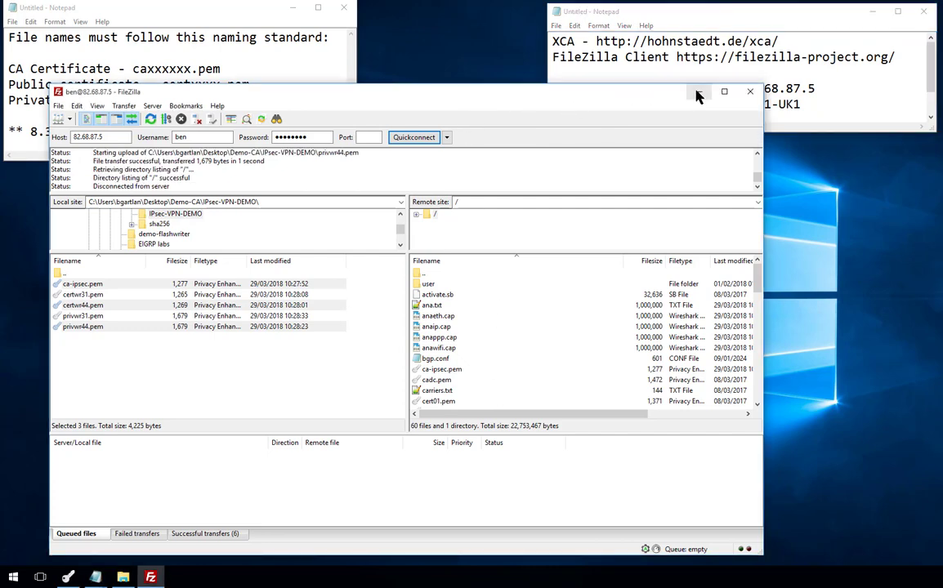
left_click(699, 92)
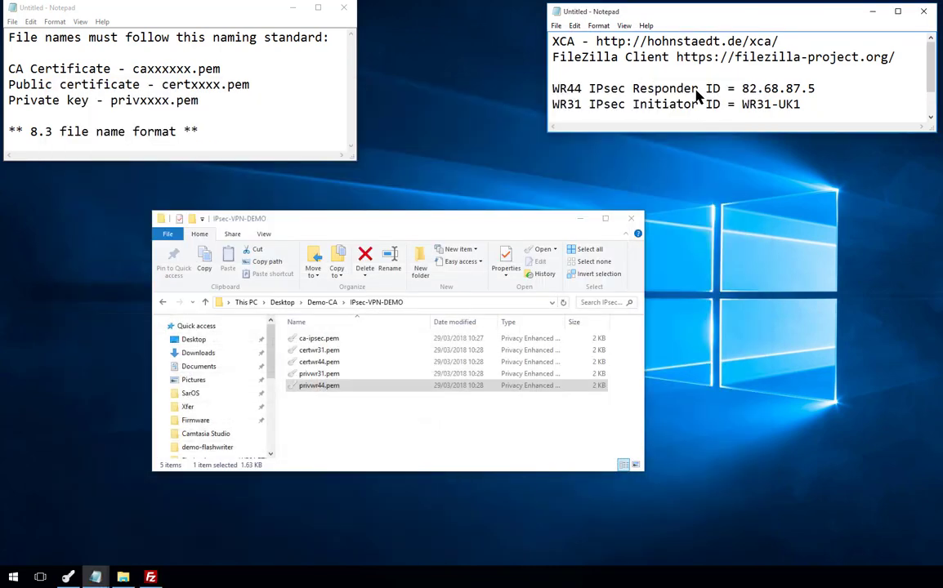
left_click(582, 220)
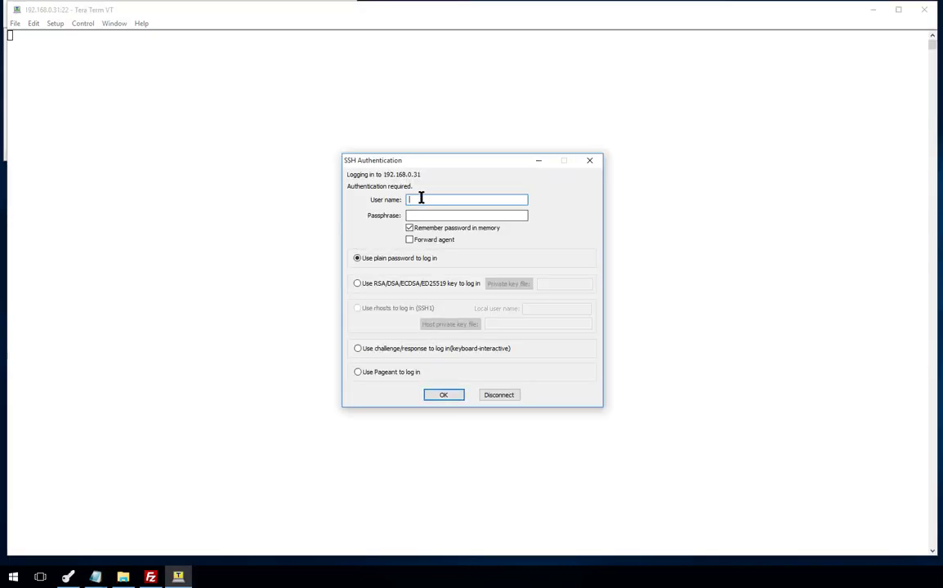
- Log in to the WR31 router with the user name and passphrase and run 'id'
type("ben••••••")
key("Return")
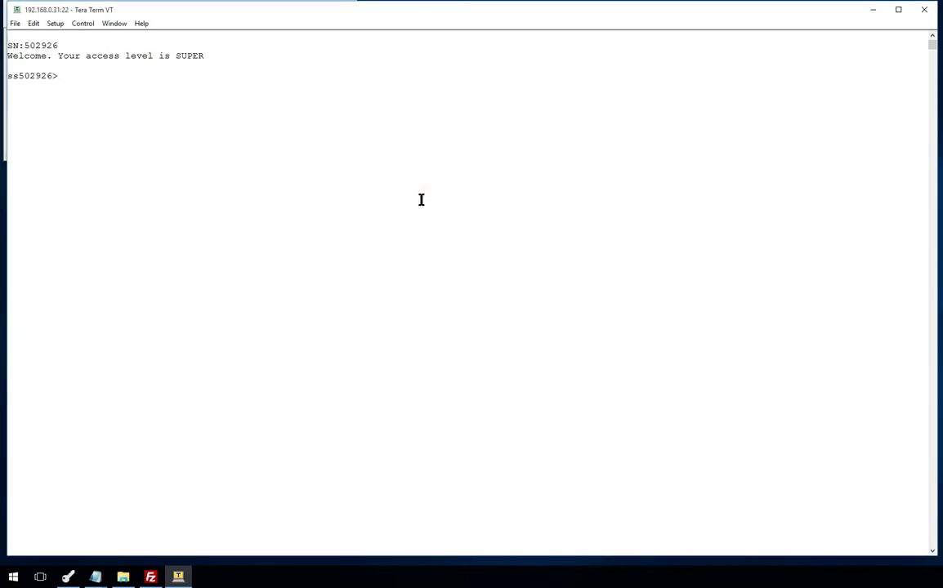
type("id")
key("Return")
scroll(278, 237, "up", 7)
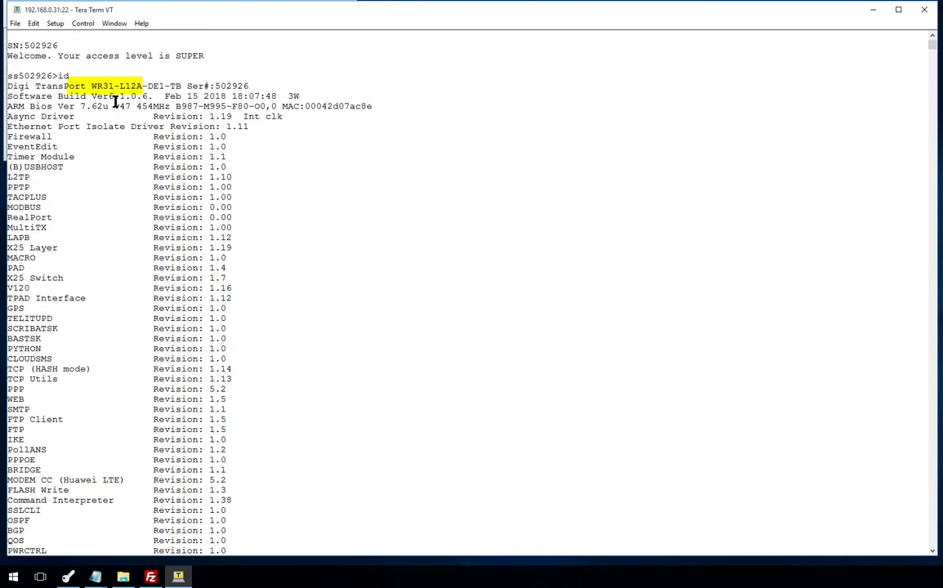
scroll(312, 280, "down", 5)
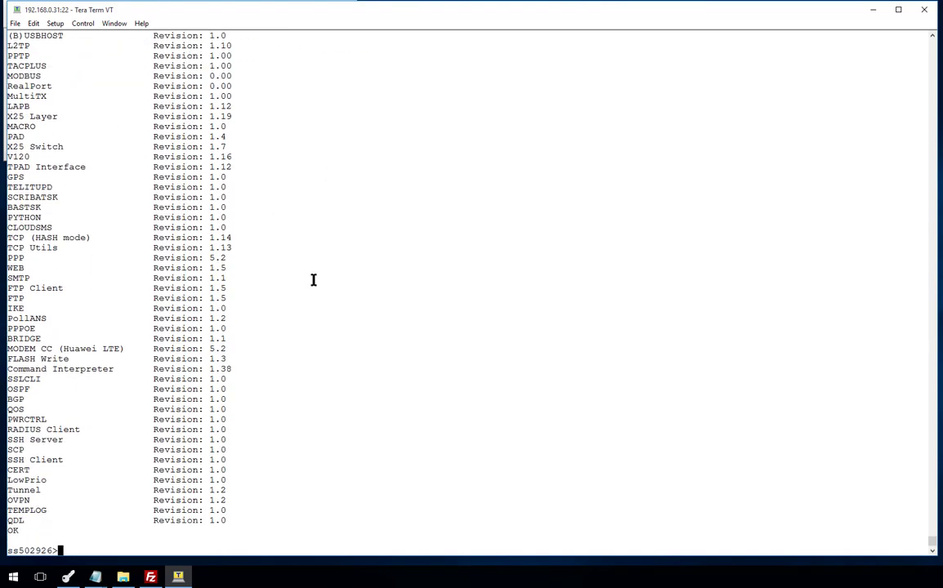
key("Return")
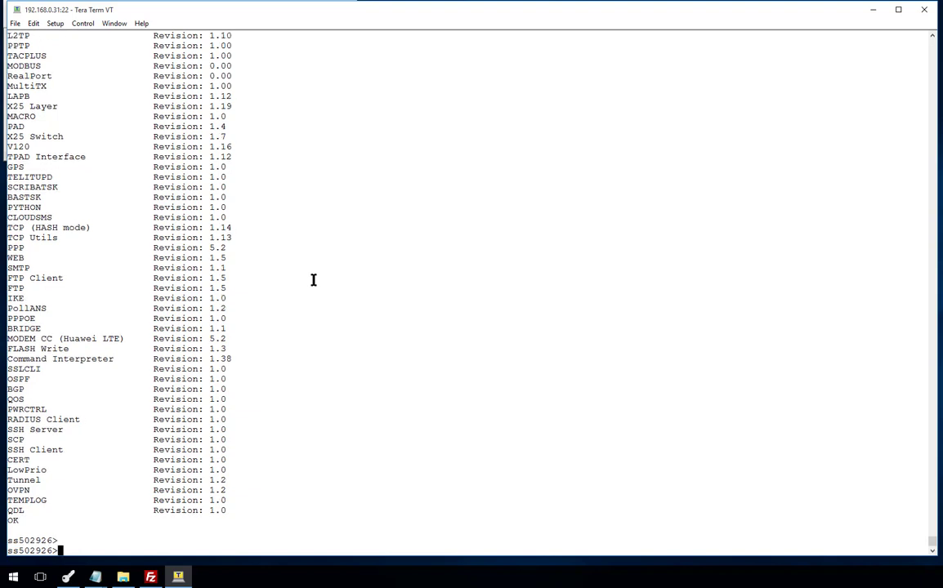
- Run 'dir *.pem' to list the uploaded files, then start 'cert view certwr31.pem'
type("dir *.pem")
key("Return")
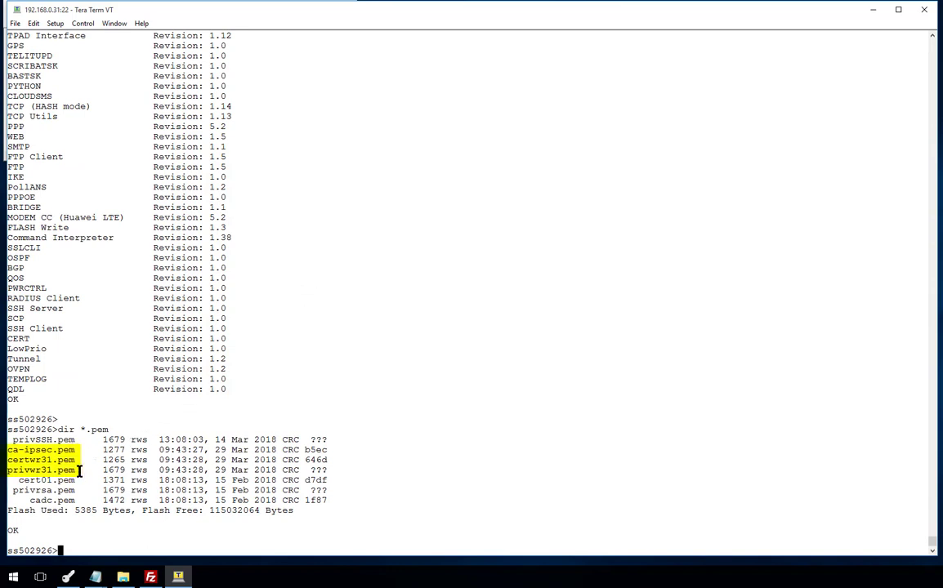
left_click_drag(80, 470, 8, 451)
left_click(187, 412)
type("cert view certwr")
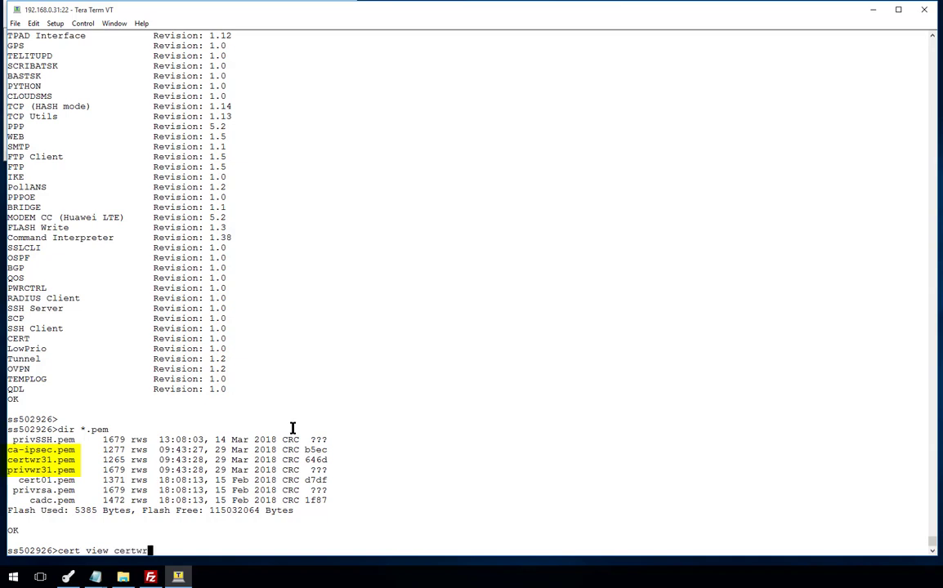
type("31.pem")
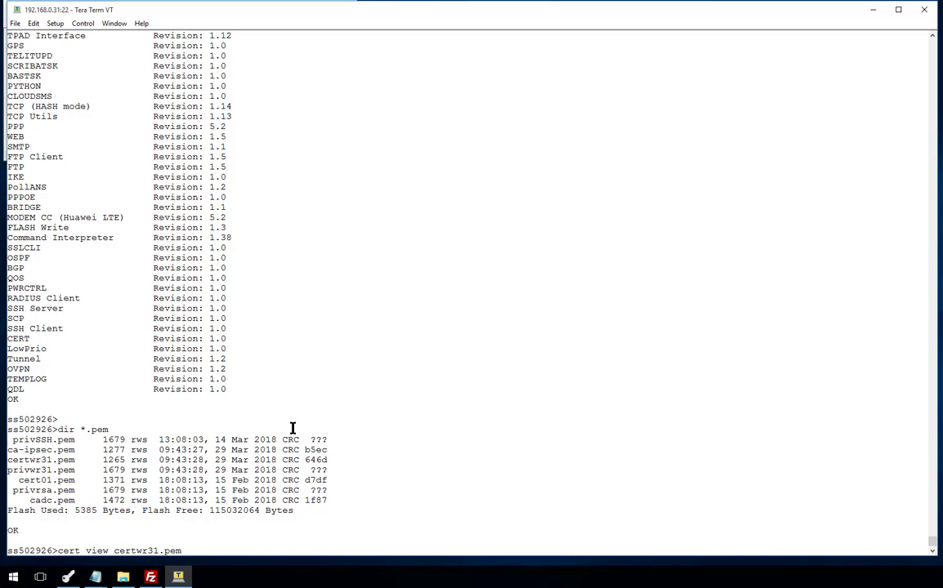
- Display certwr31.pem with 'cert view' and scroll to its subject CN=WR31-UK1, issued by IPsec-Demo-CA
key("Return")
scroll(292, 428, "up", 9)
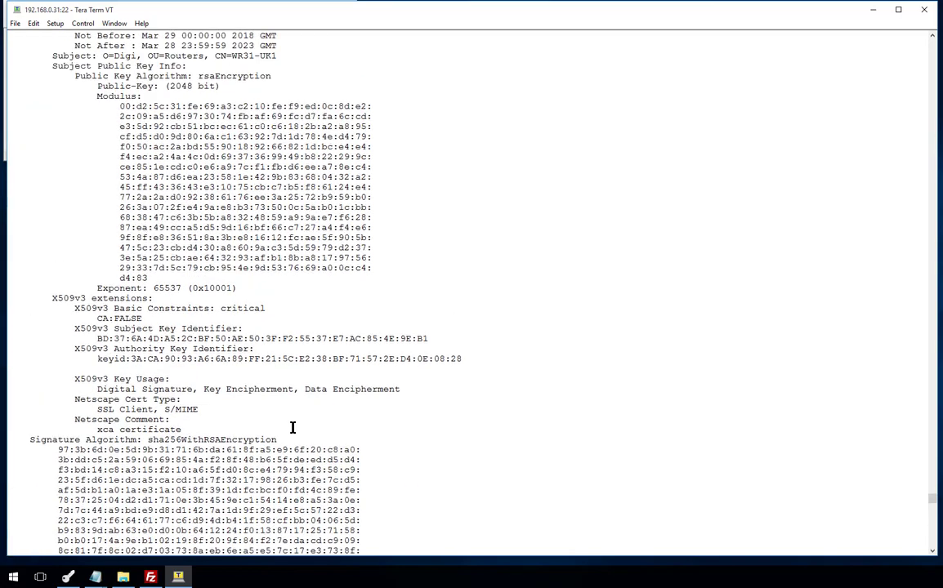
scroll(270, 367, "up", 1)
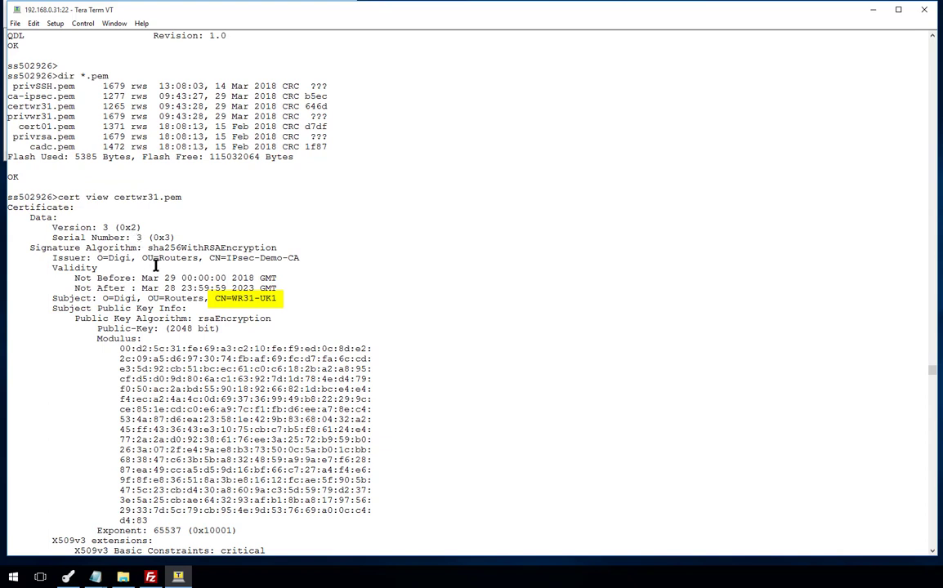
scroll(153, 265, "down", 8)
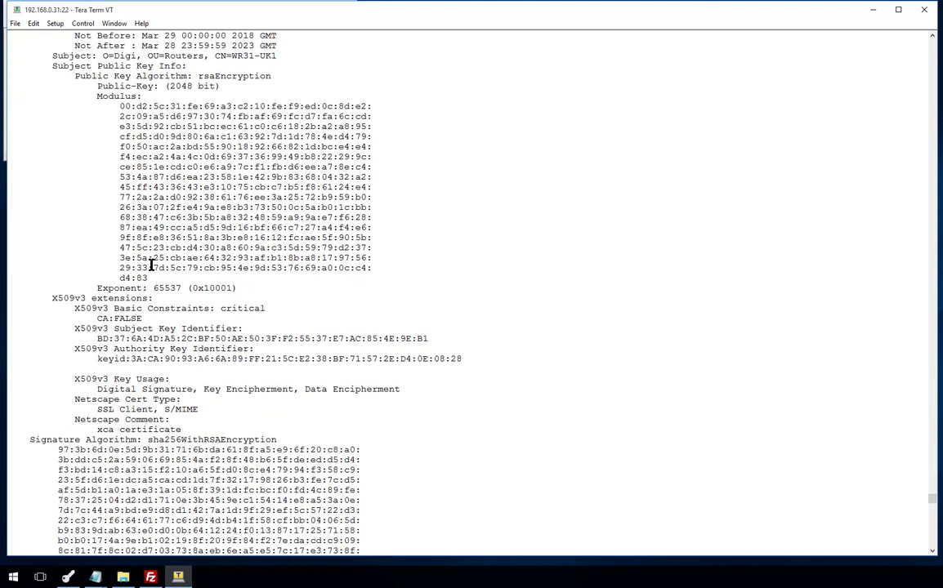
scroll(152, 265, "down", 3)
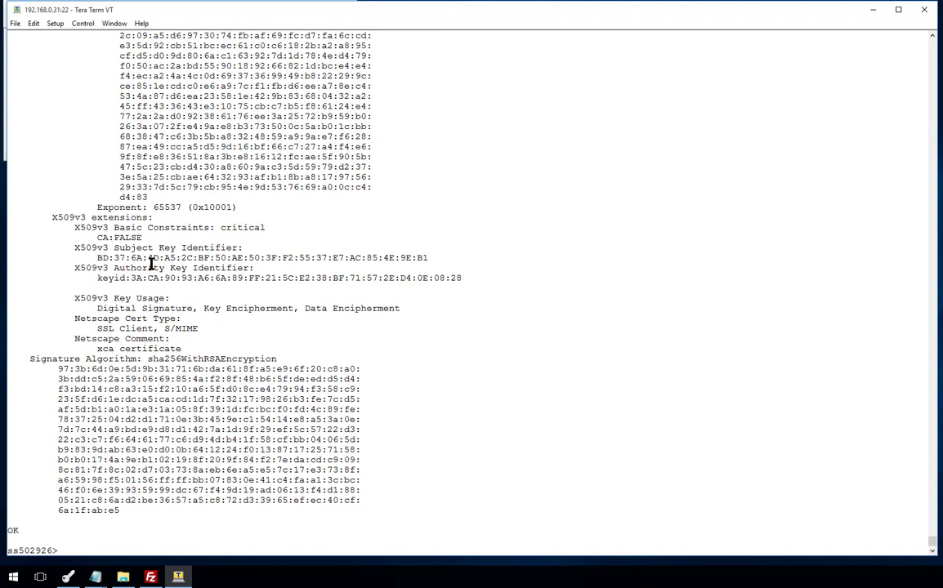
- Validate certwr31.pem (result PASS) and check that the router clock reads 29 Mar 2018
type("cert validate certwr31.p")
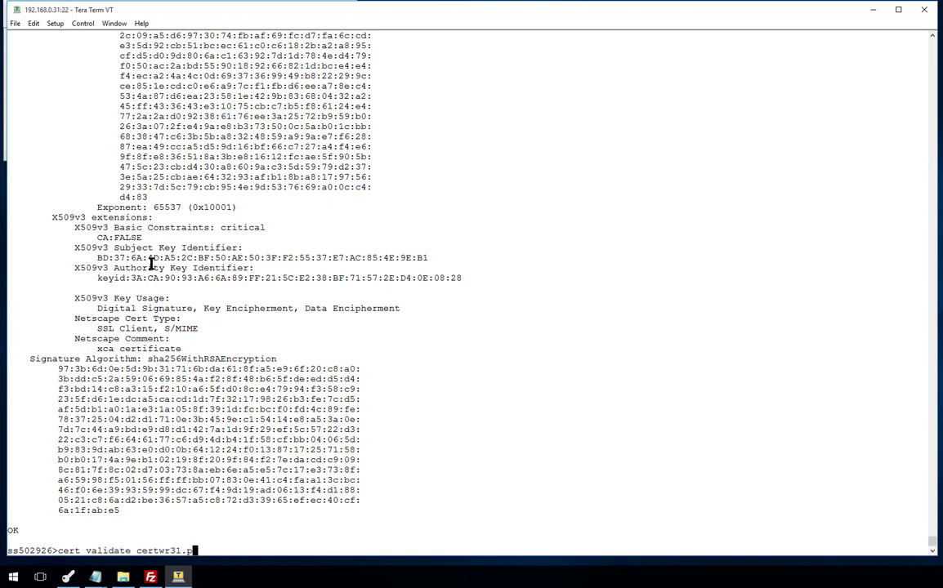
type("em")
key("Return")
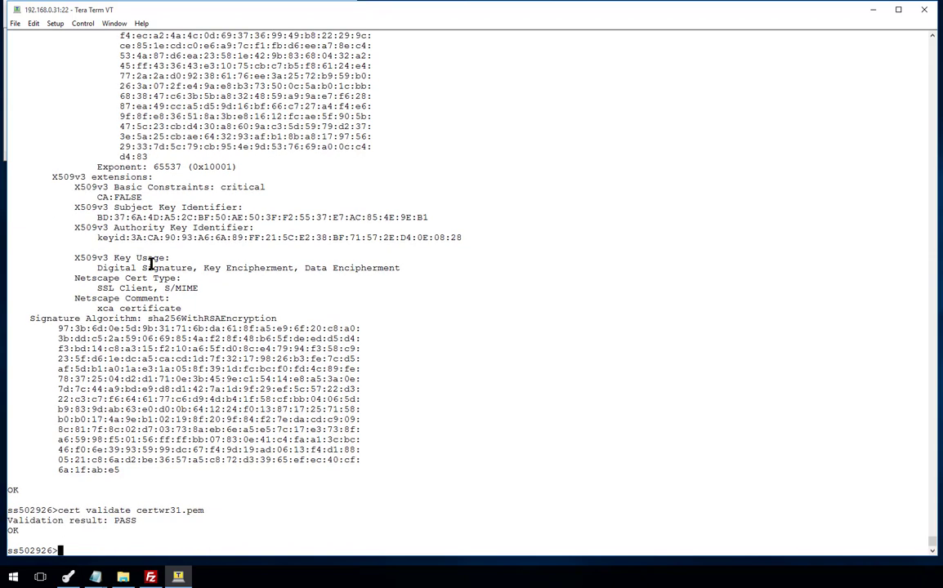
type("time")
key("Return")
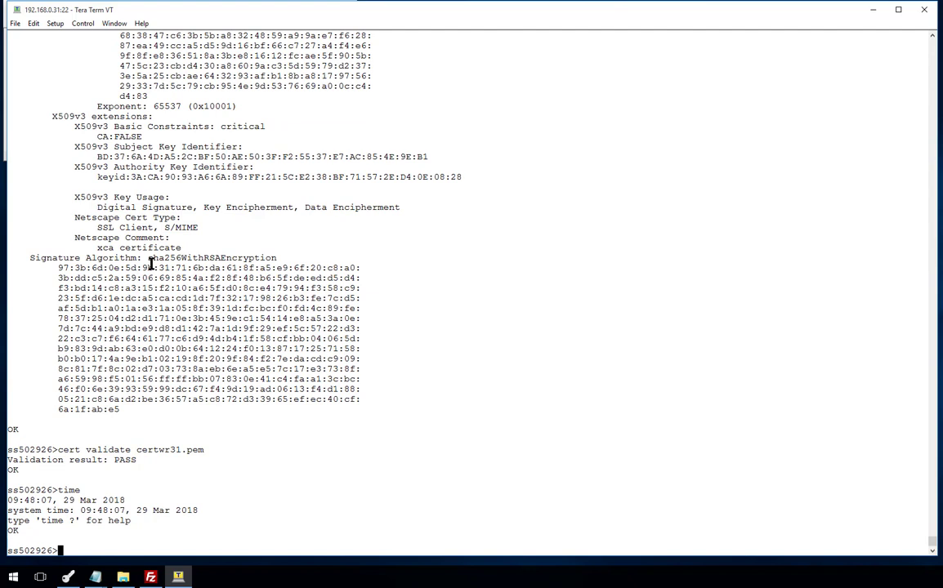
type("time 09 48 00 01 01 2017")
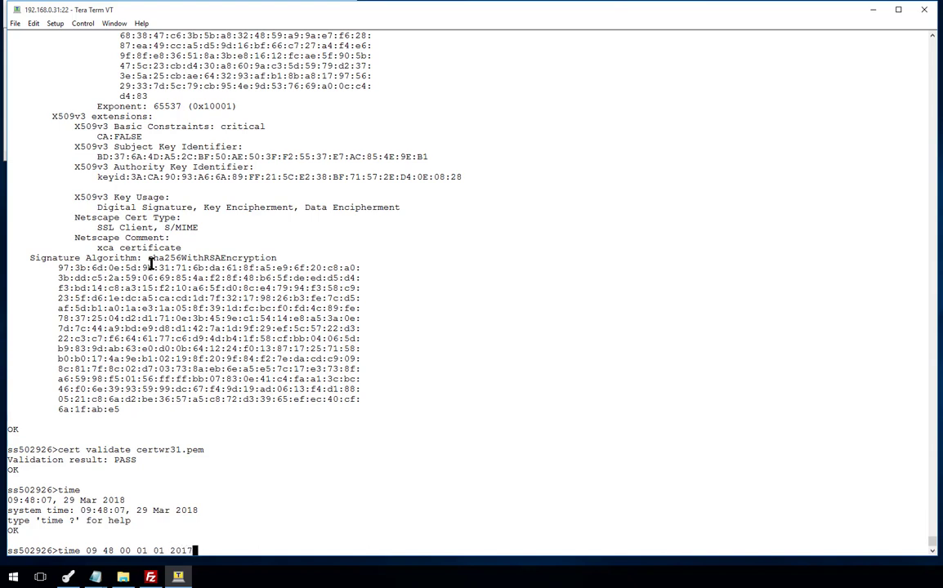
- Set the router clock to 09:48:00 01 Jan 2017 and re-validate certwr31.pem
key("Return")
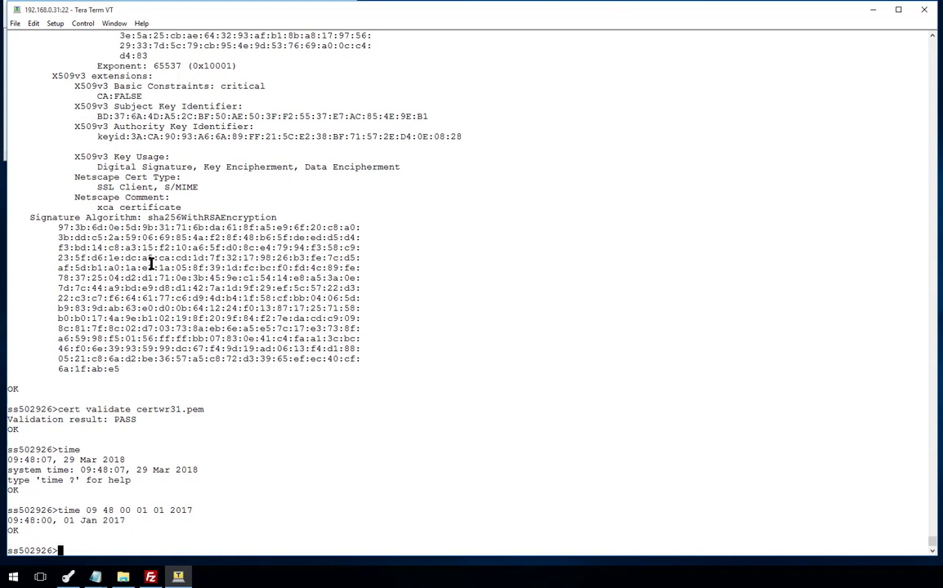
type("cert validate certwr31.pem")
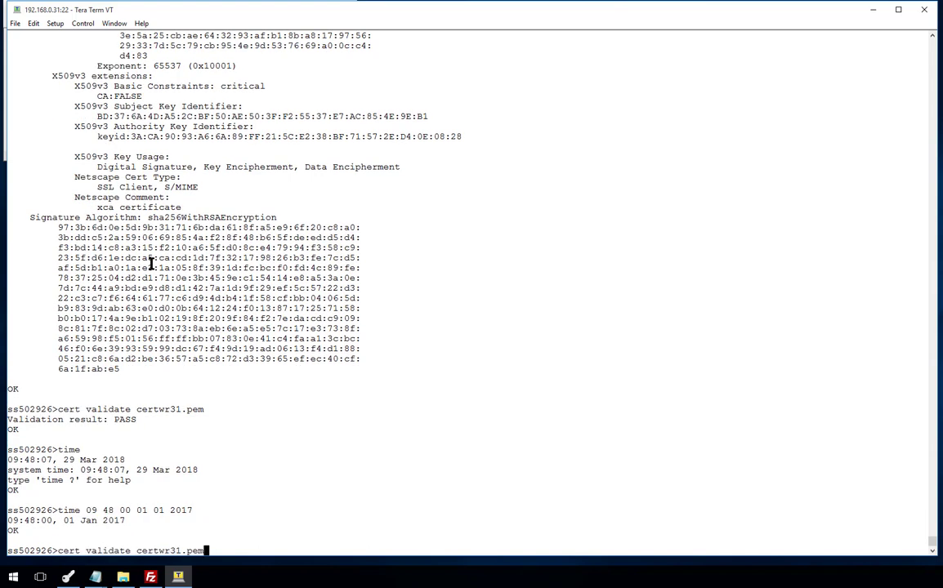
key("Return")
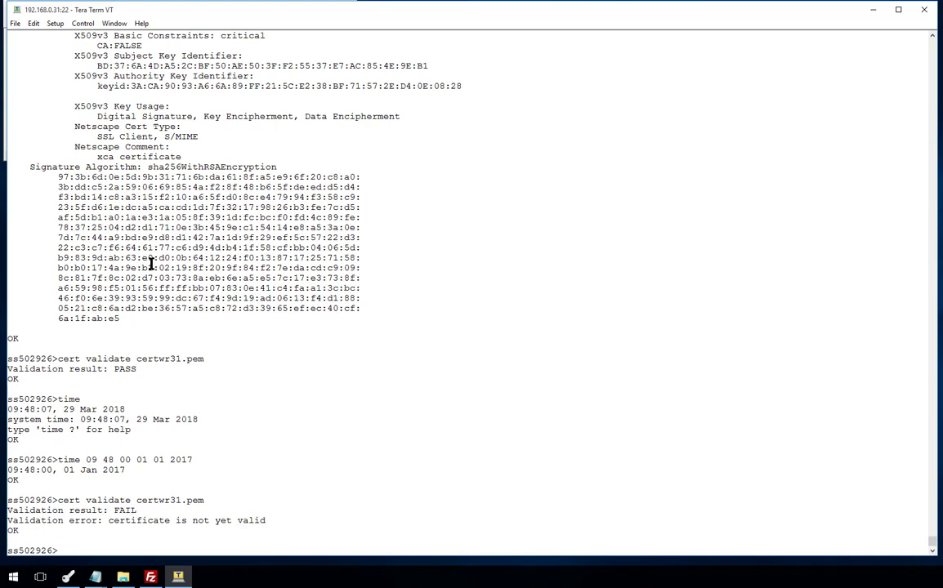
- Resync the clock with 'sntp 0 now', check the time, and validate certwr31.pem again
type("sntp 0 now")
key("Return")
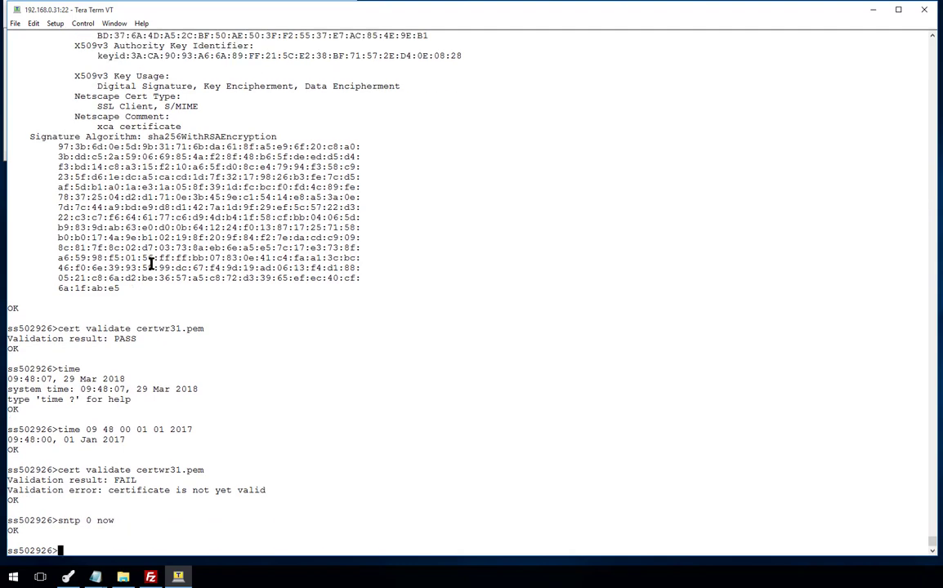
type("time")
key("Return")
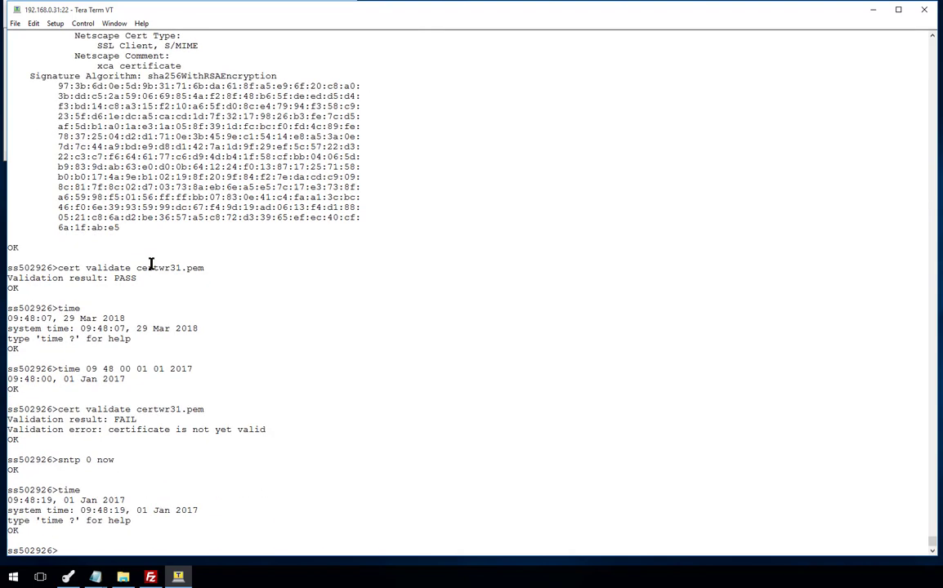
type("cert va")
key("Tab")
key("Return")
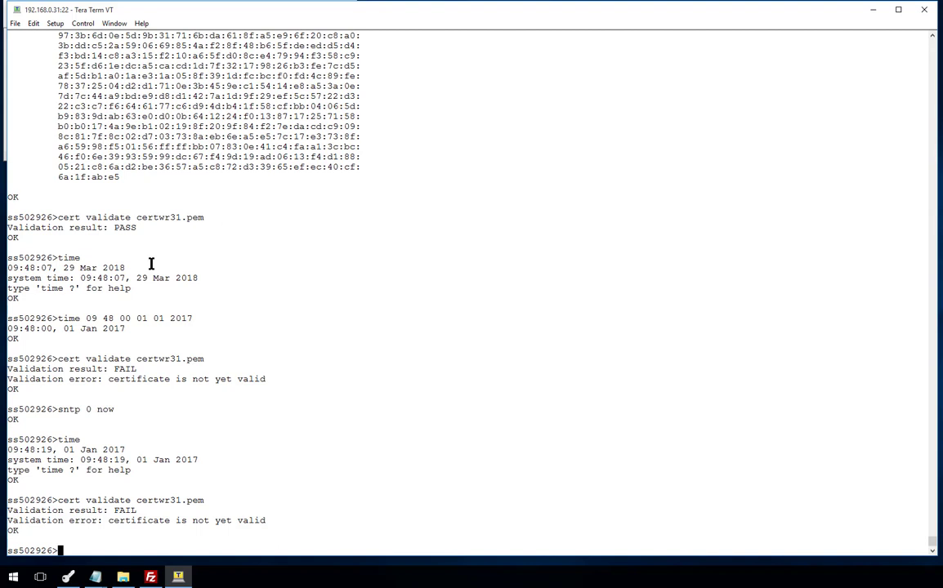
- Recheck the router time around another 'sntp 0 now' sync and list the 'sntp 0 ?' parameters
type("time")
key("Return")
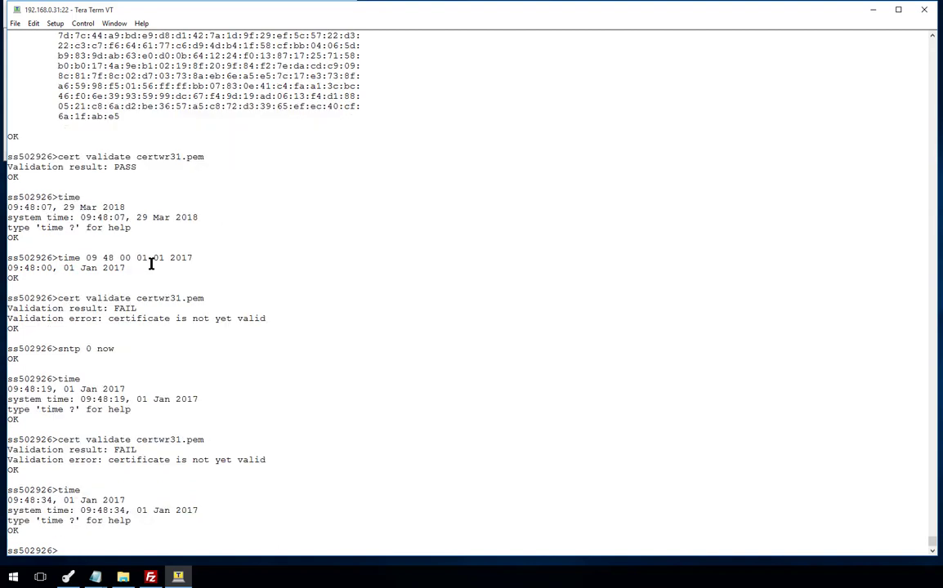
type("sntp 0 now")
key("Return")
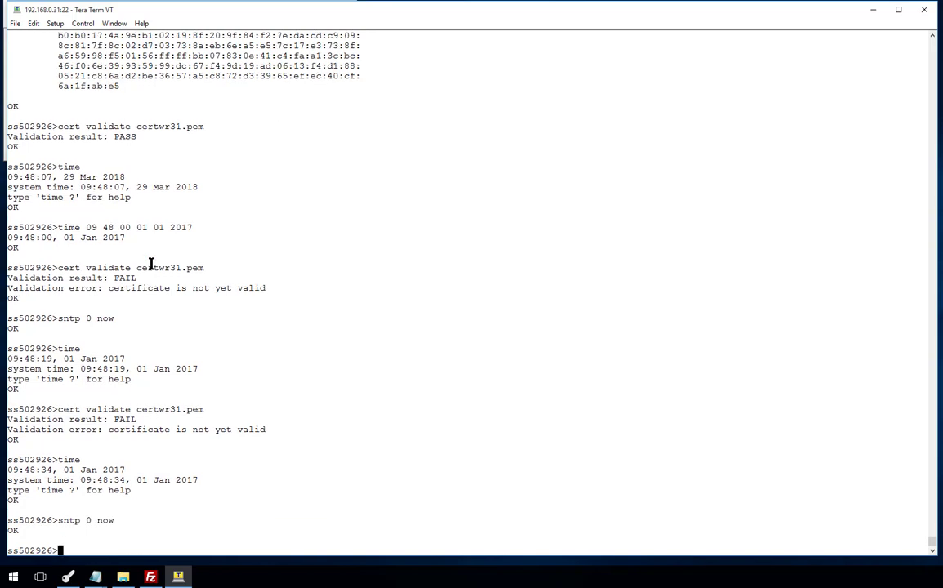
type("time")
key("Return")
type("sntp 0 ")
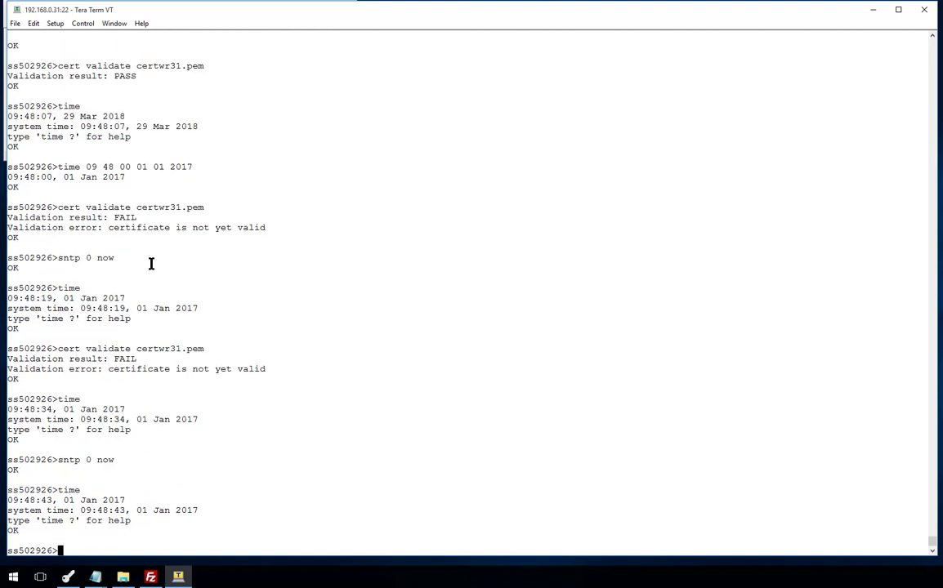
type("?")
key("Return")
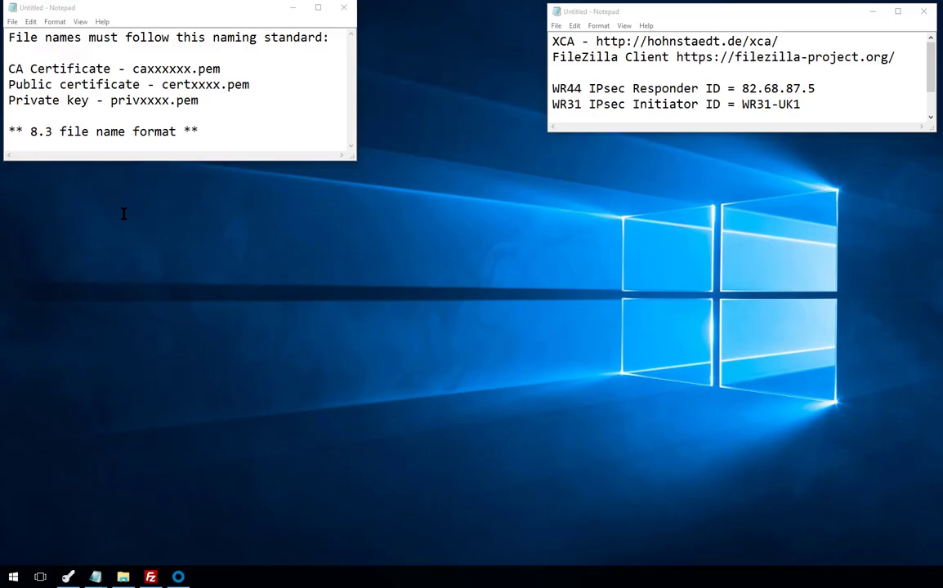
- Open Internet Explorer and load the router's login page at 192.168.0.31
left_click(178, 577)
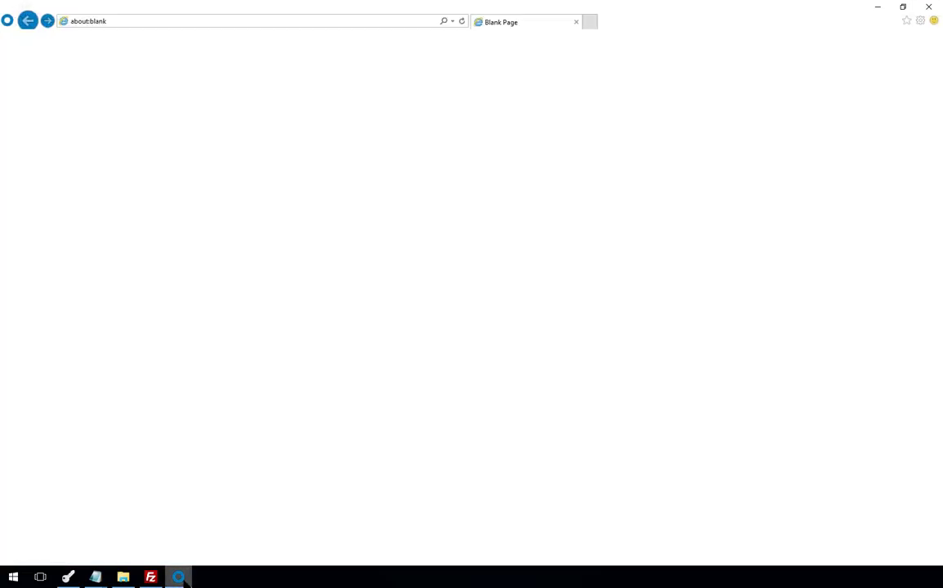
left_click(130, 21)
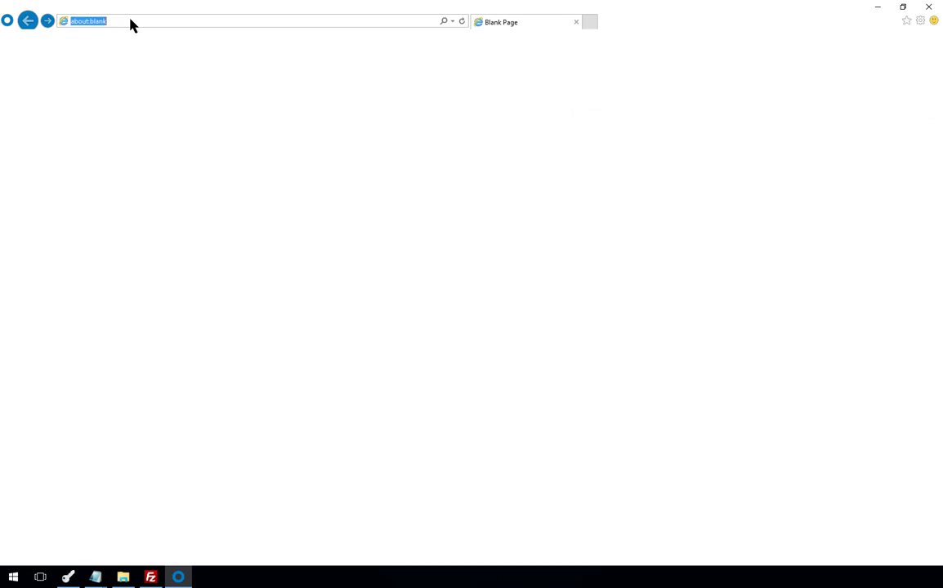
type("192.168.0.31")
key("Return")
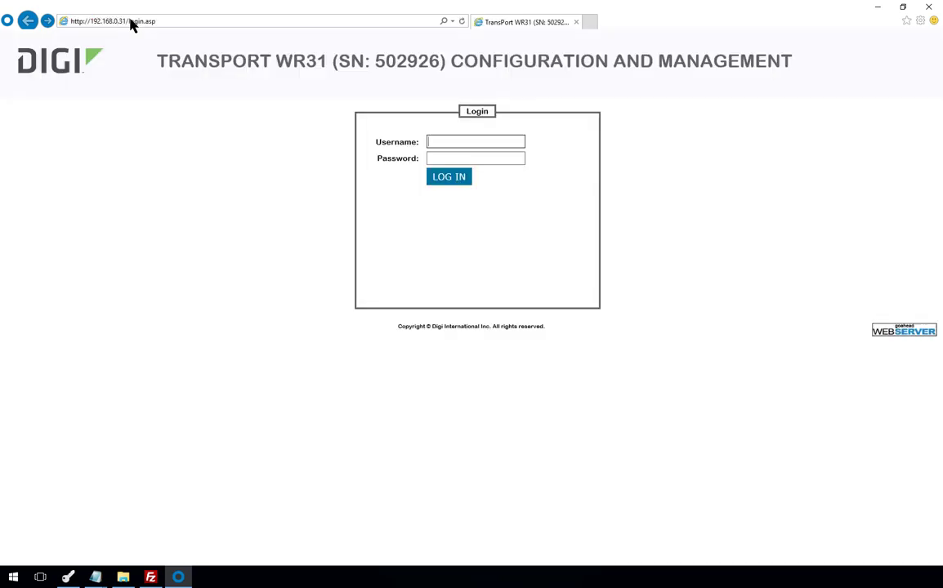
- Log in to the router's web interface with the username and password
type("ben")
key("Tab")
type("••••••••")
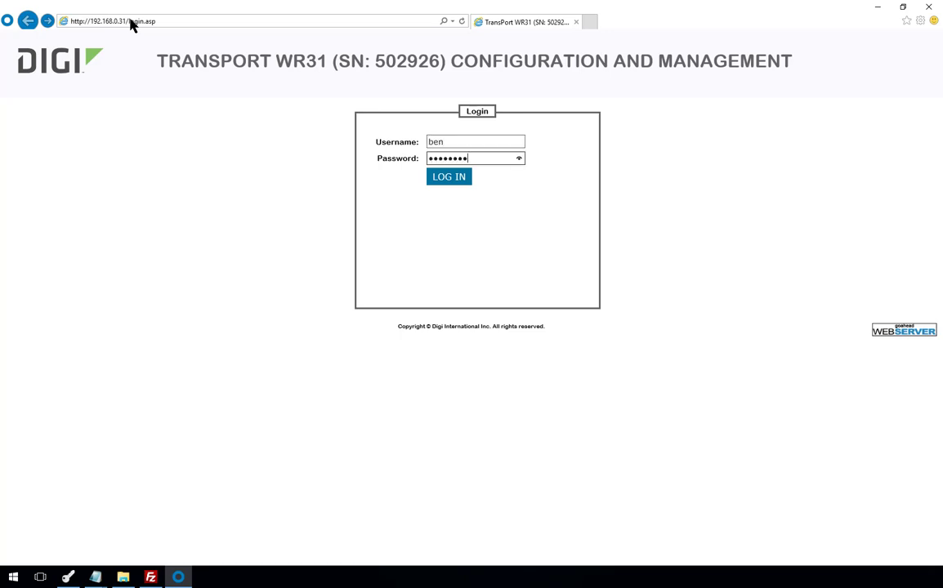
key("Return")
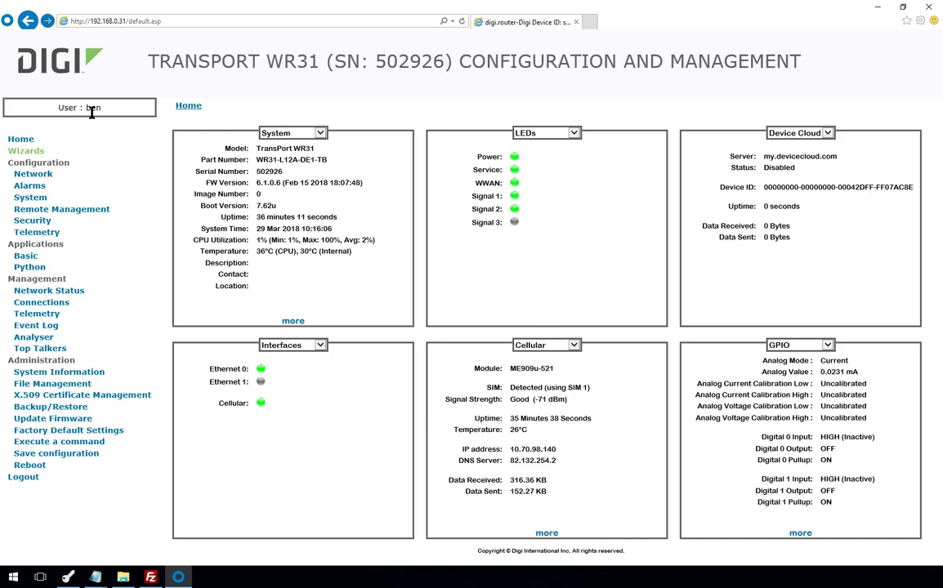
- Under Network > VPN > IPsec > IKE 0 Advanced, enter privwr31.pem as RSA private key file and apply
left_click(45, 176)
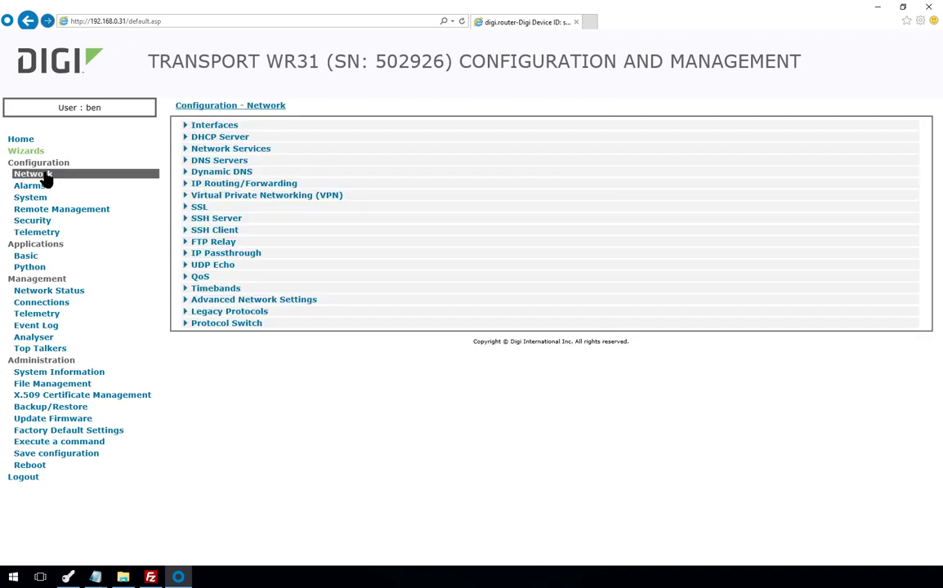
left_click(217, 199)
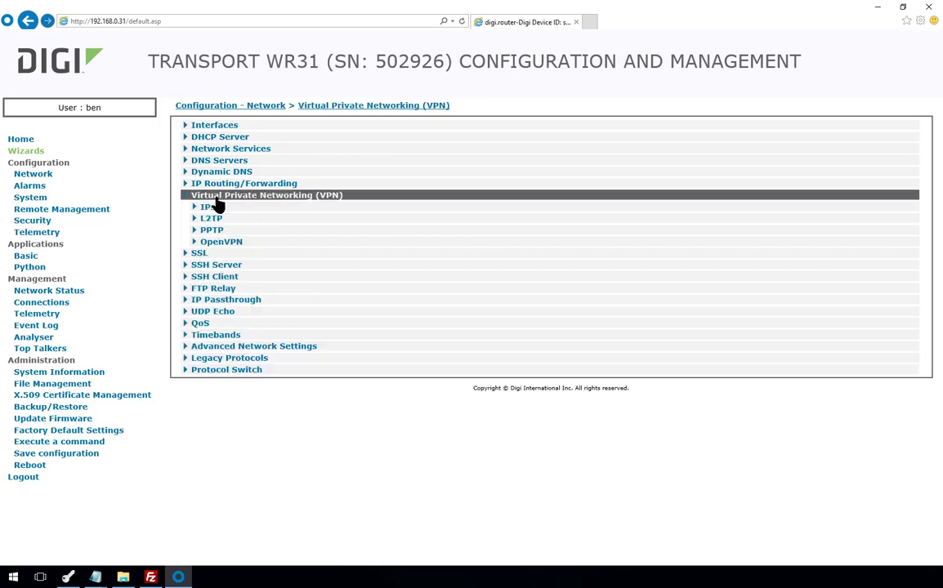
left_click(212, 208)
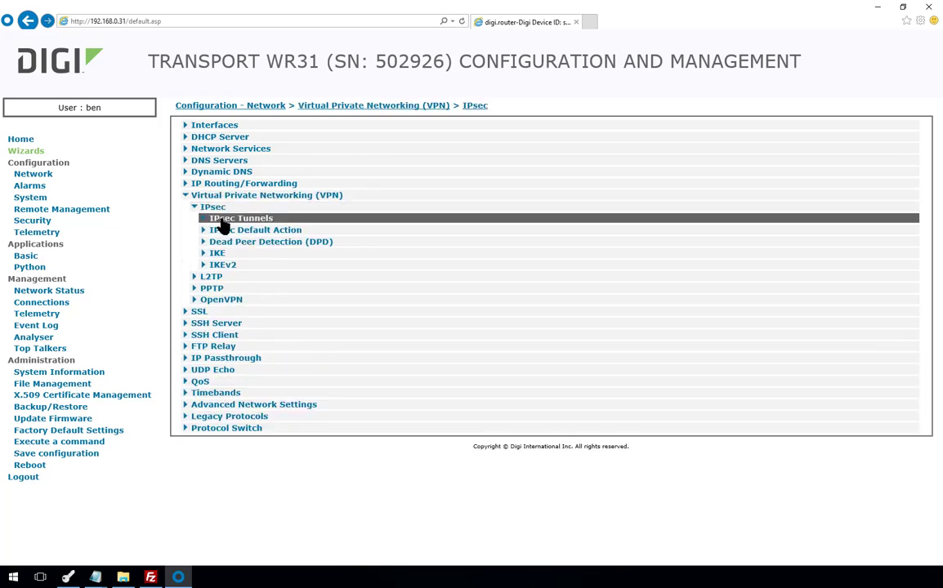
left_click(219, 255)
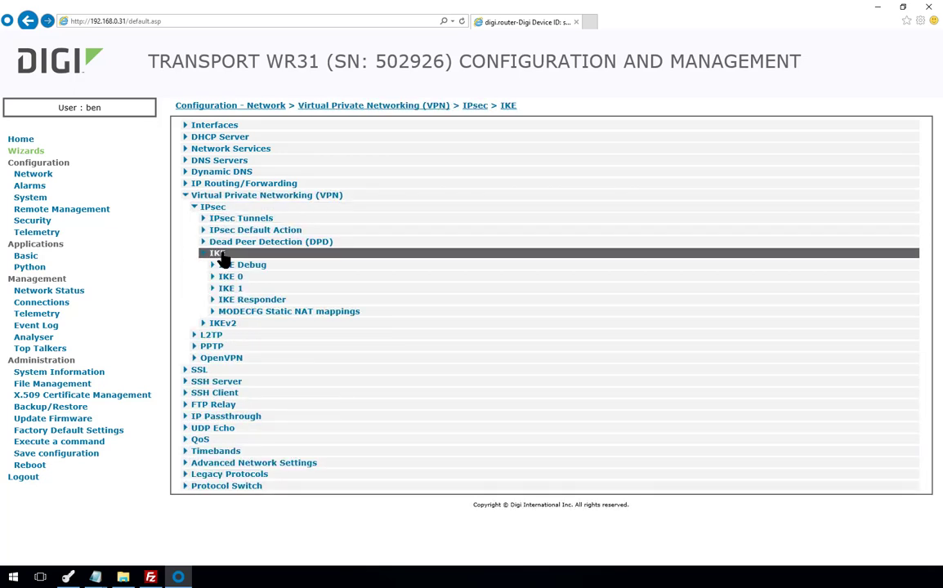
left_click(230, 278)
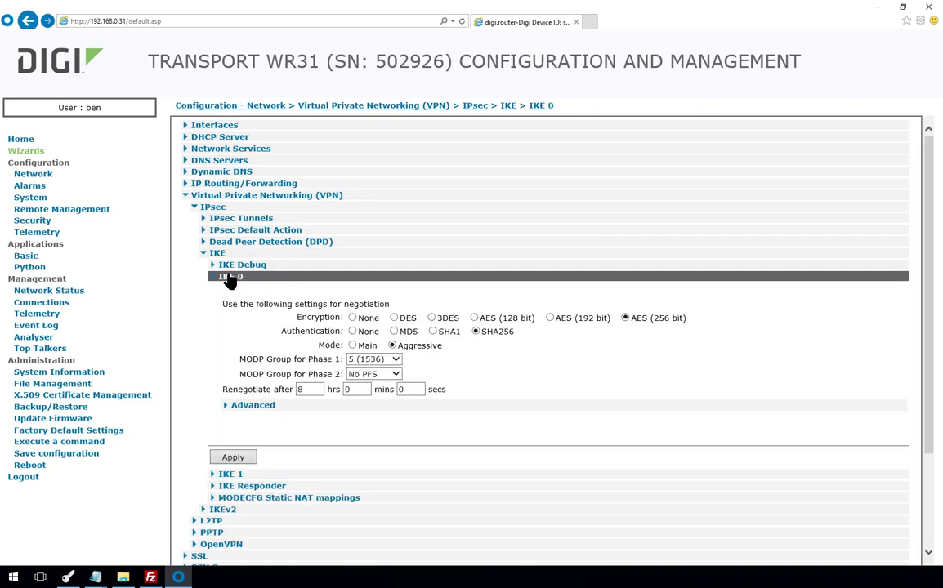
left_click(263, 408)
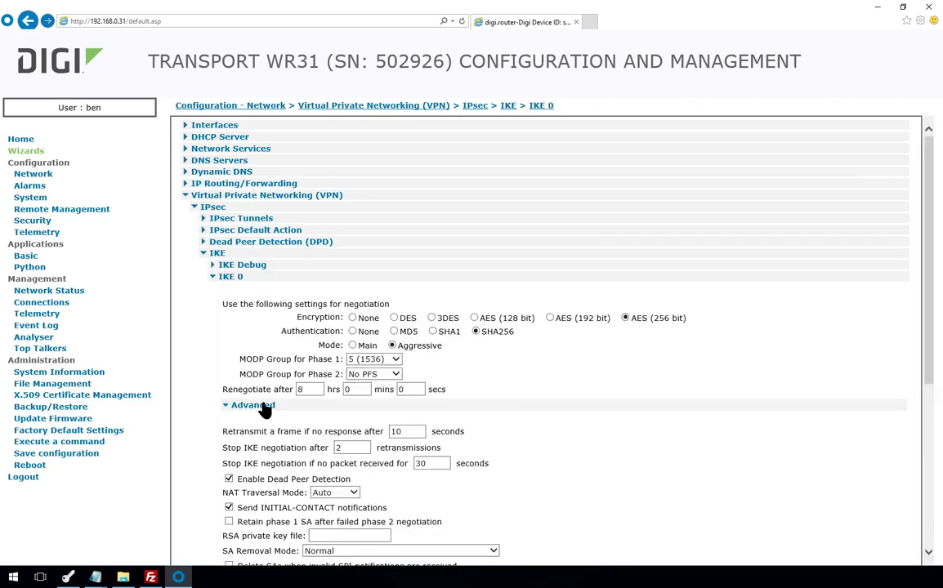
left_click(320, 537)
scroll(319, 537, "down", 2)
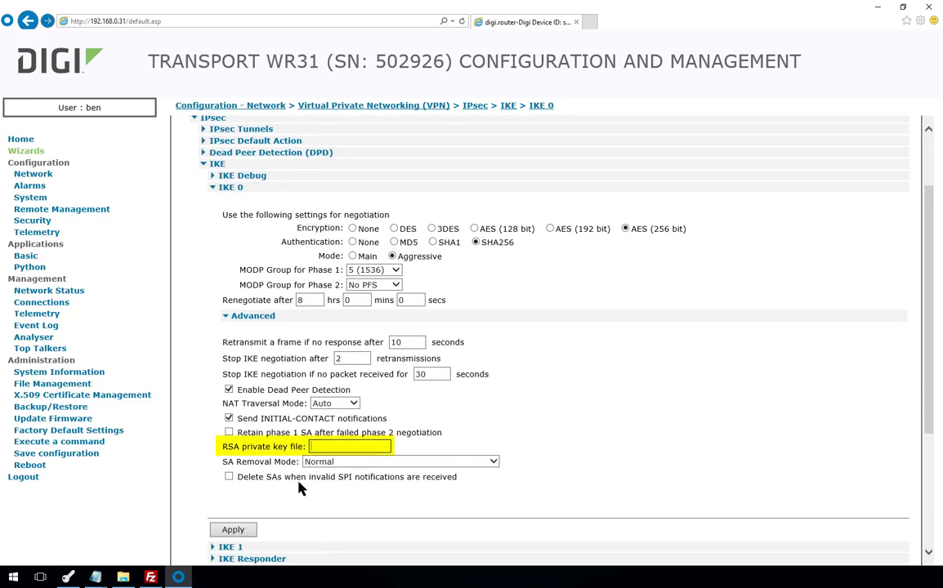
type("privwr31.pem")
left_click(233, 530)
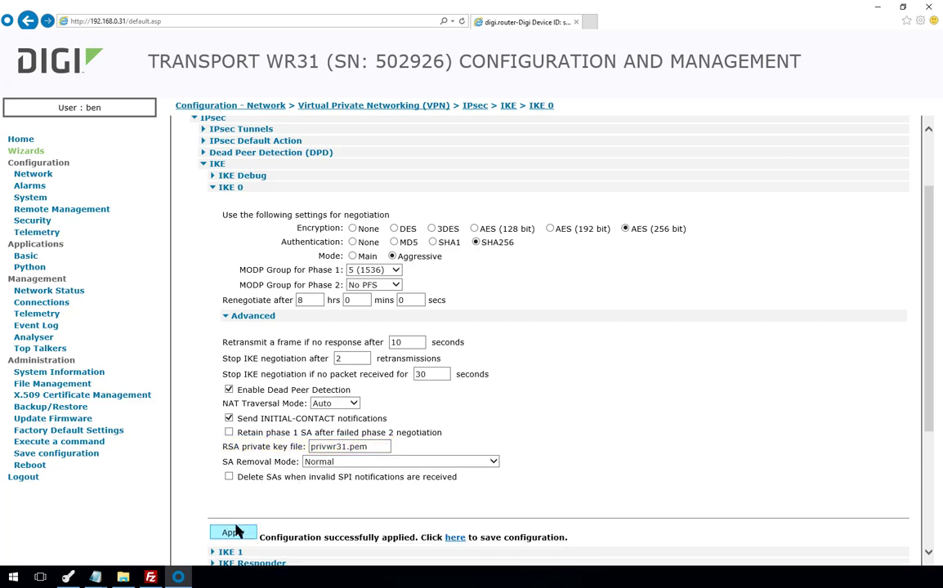
scroll(304, 408, "up", 2)
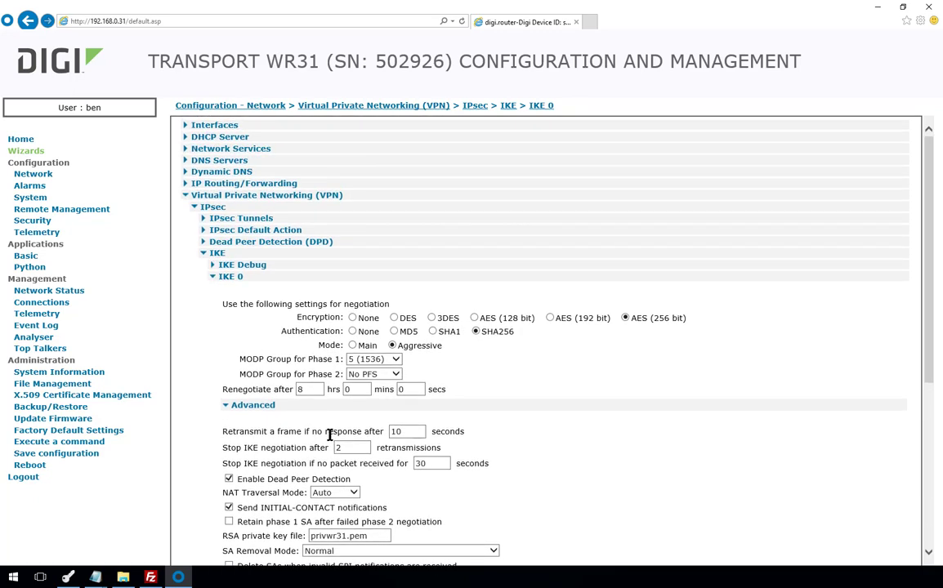
- Switch the IPsec 0 'VPN to HQ router' tunnel to RSA Signatures with key file privwr31.pem and apply
left_click(242, 221)
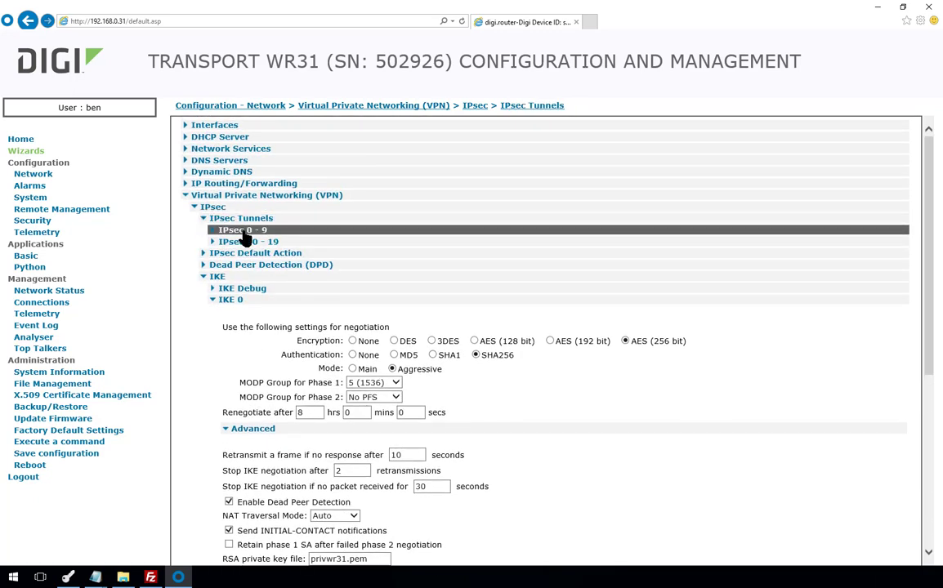
left_click(242, 232)
left_click(248, 244)
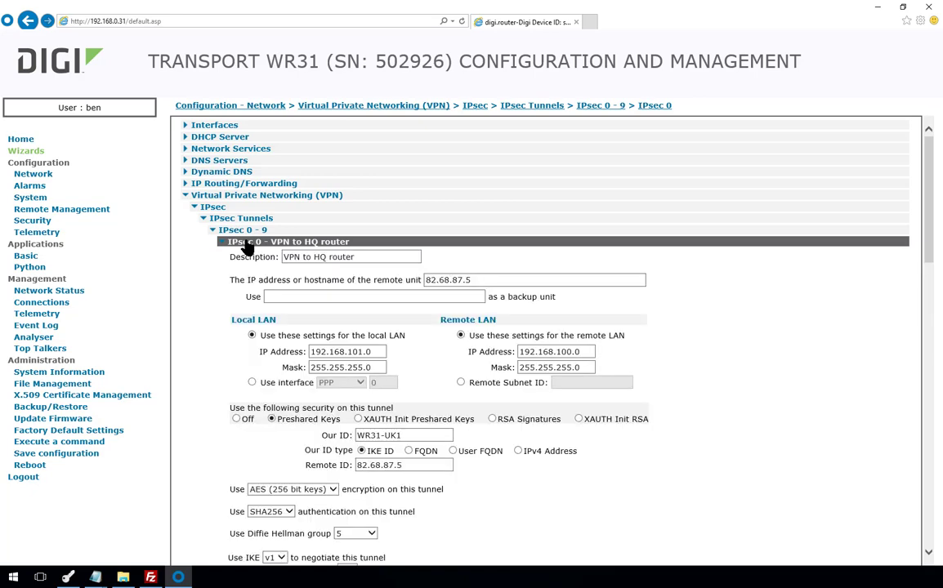
scroll(261, 342, "down", 2)
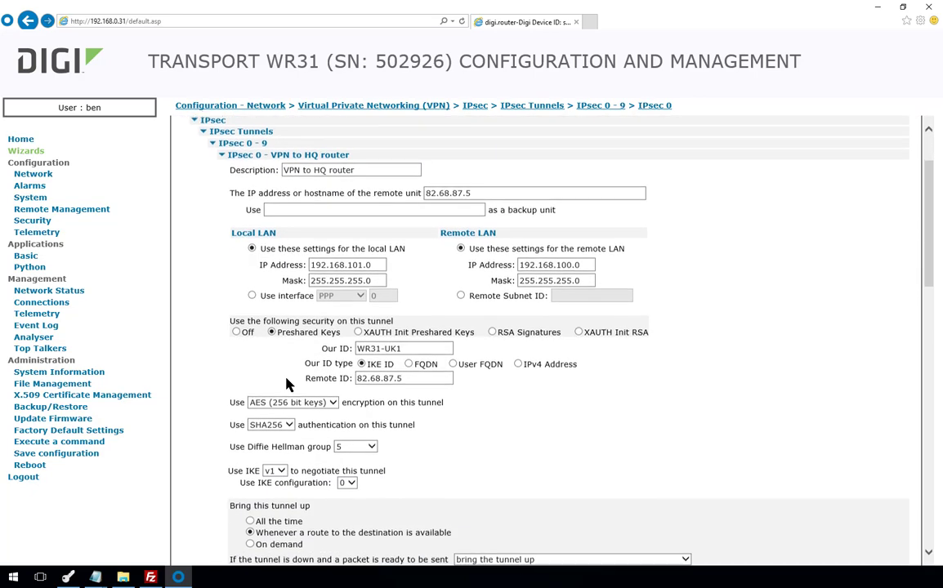
left_click(493, 329)
left_click(420, 360)
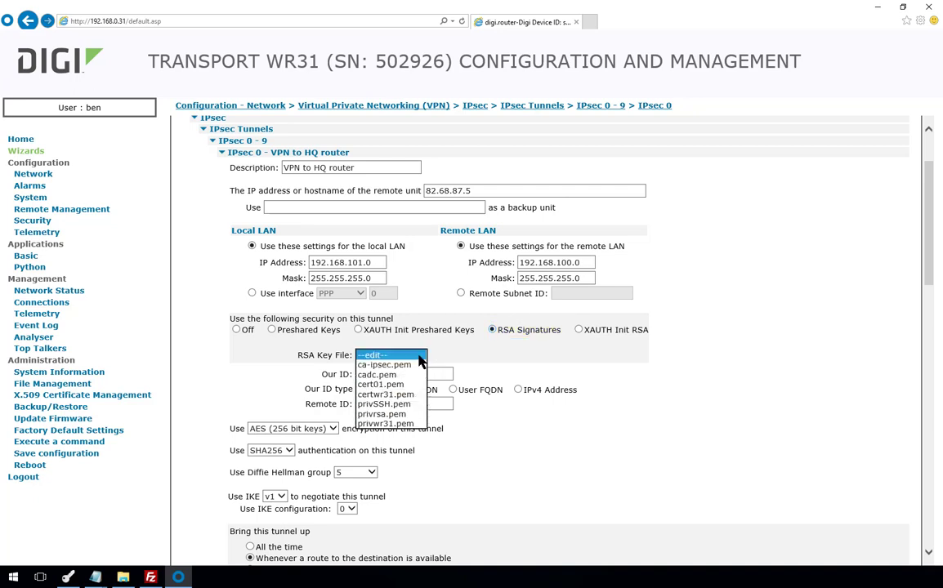
left_click(404, 425)
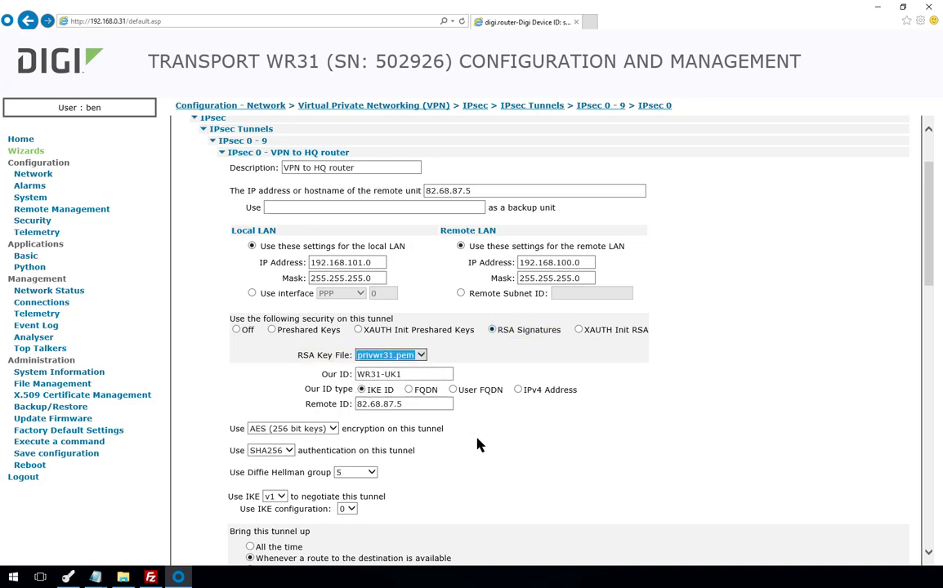
scroll(509, 447, "down", 4)
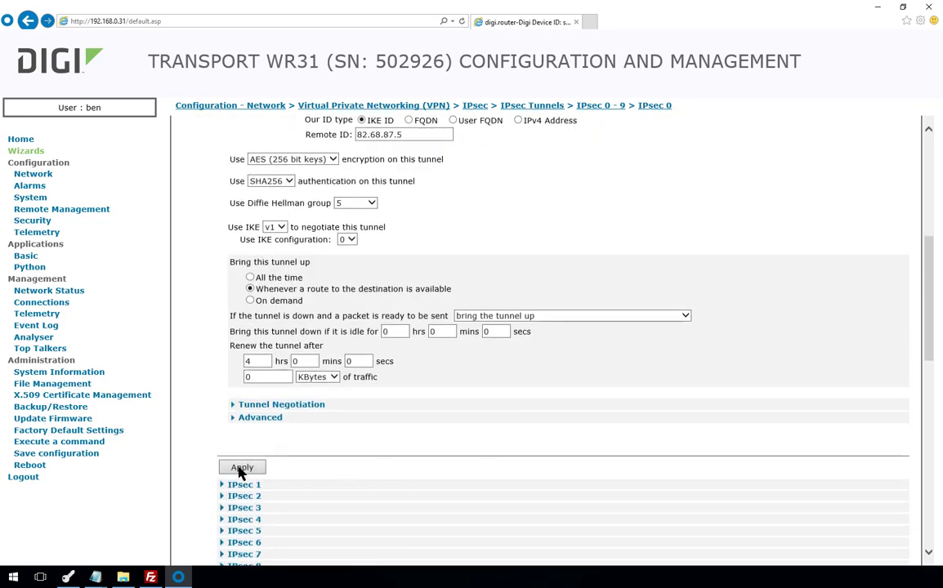
left_click(241, 469)
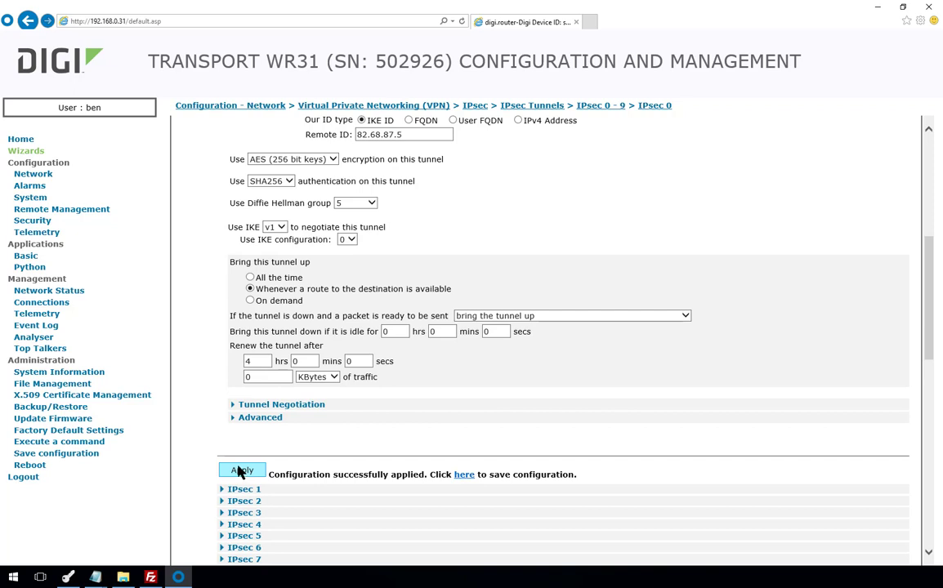
left_click(94, 443)
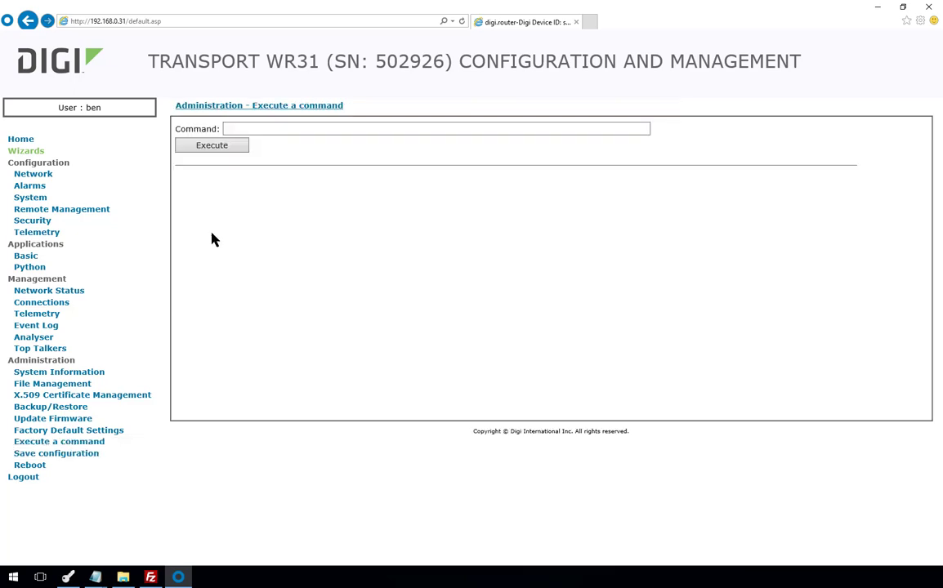
- List user 10's parameters with 'user 10 ?', then clear its name with 'user 10 name !'
left_click(237, 129)
type("user 10 ?")
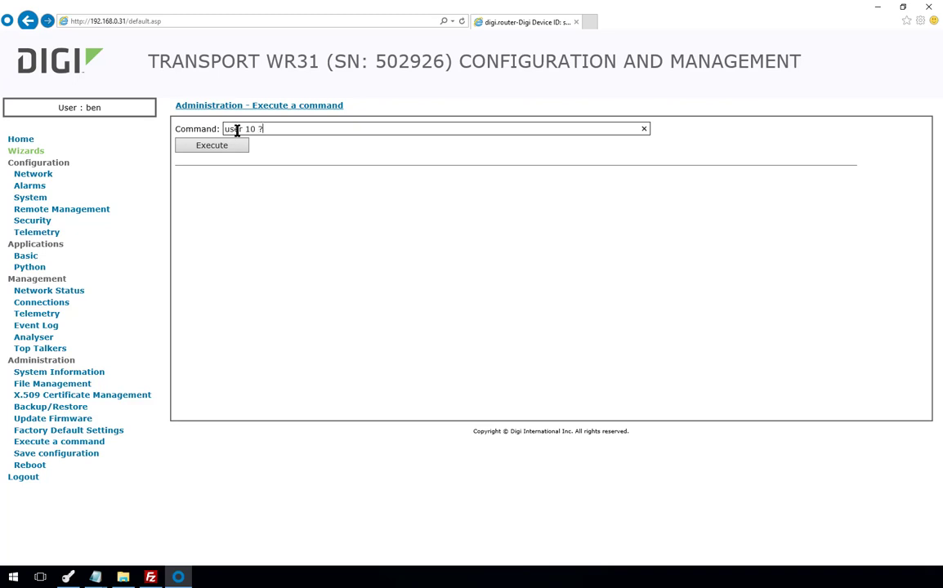
key("Return")
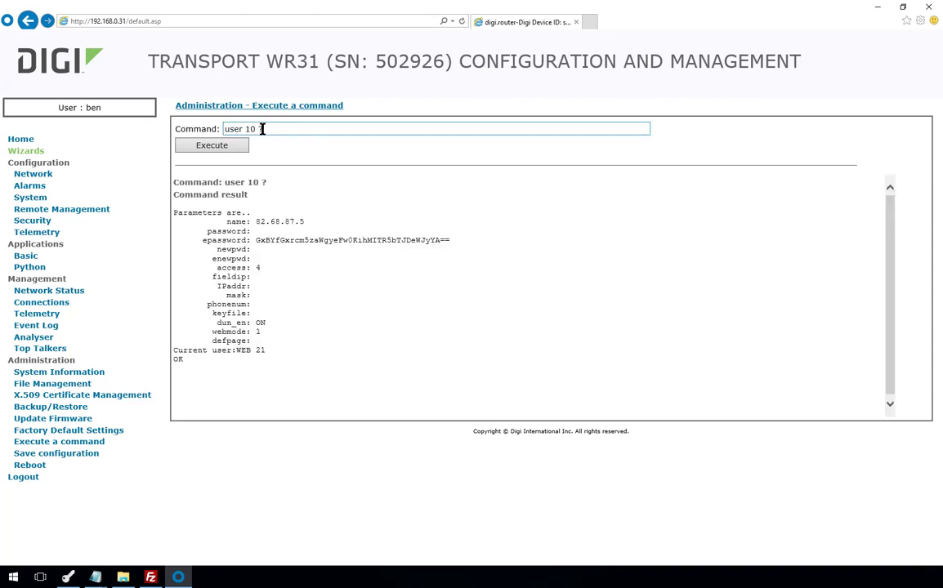
left_click(263, 129)
type("name l")
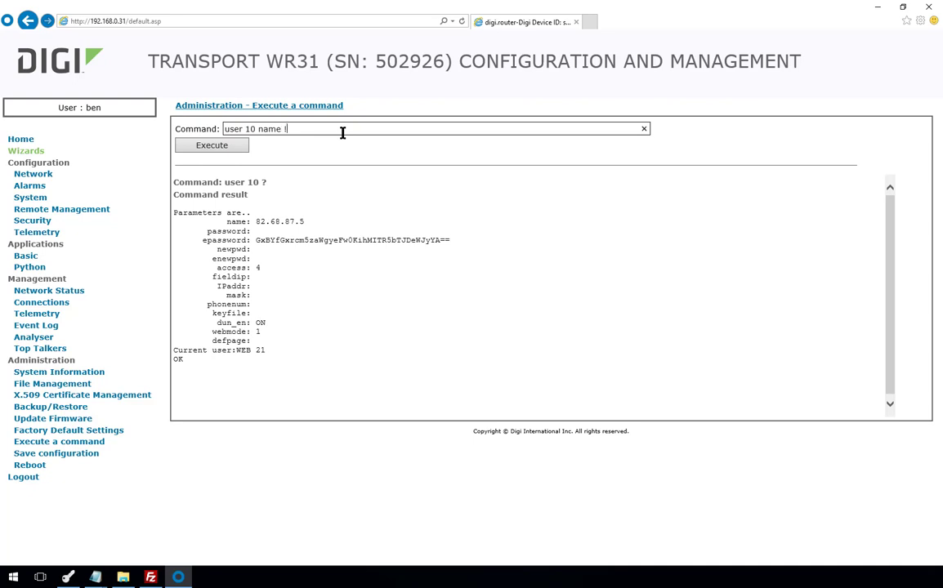
key("Return")
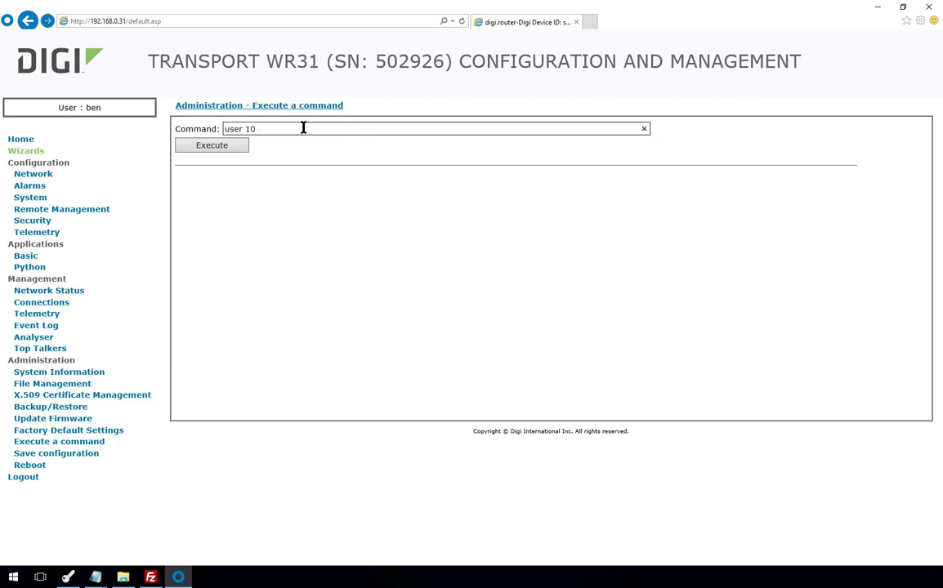
- Relist user 10's parameters to confirm the name is blank, then begin the 'user 10 epassword !' command
type("?")
key("Return")
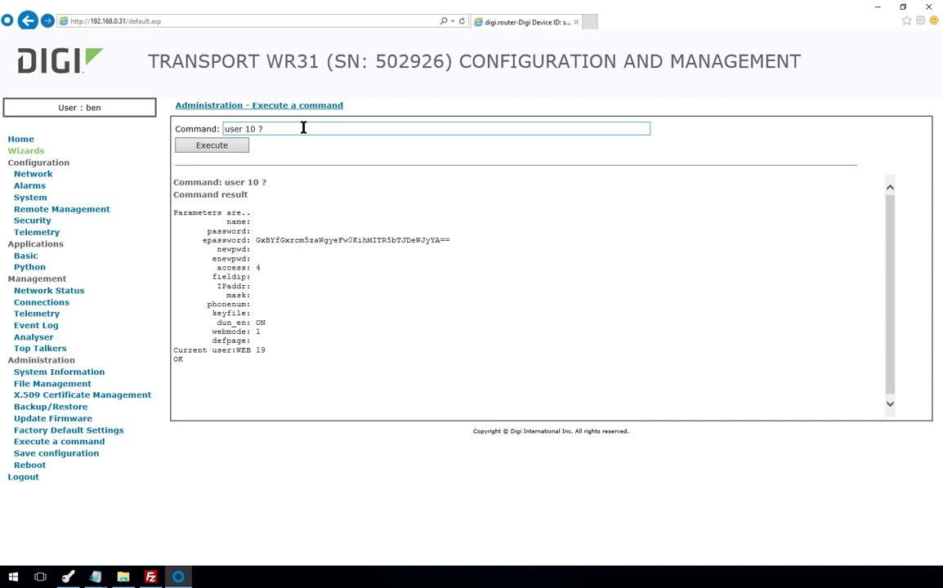
left_click(303, 127)
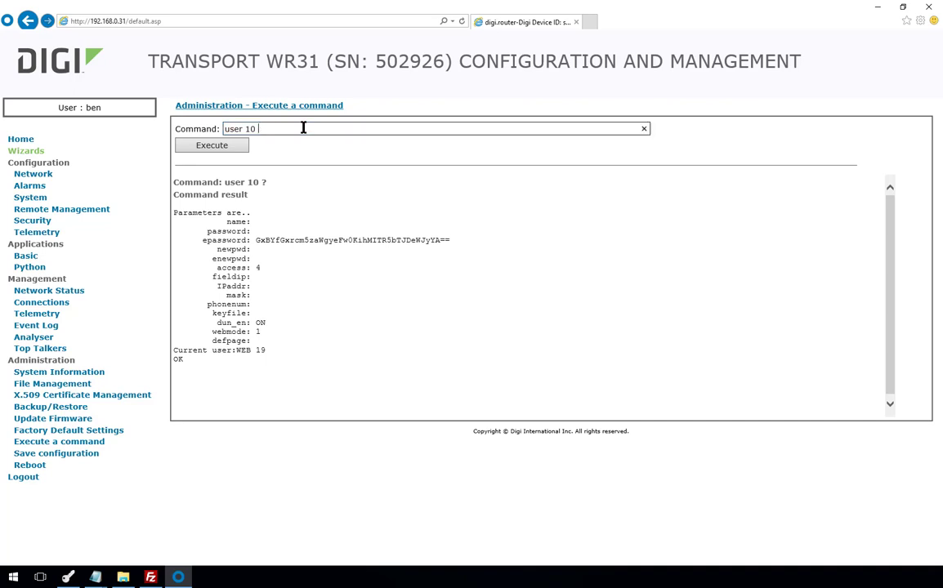
type("epassword !")
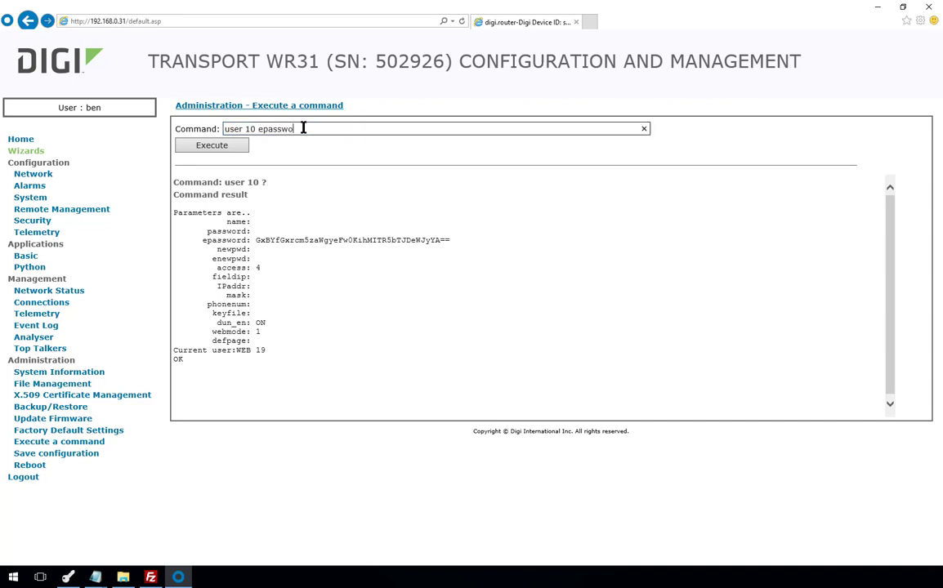
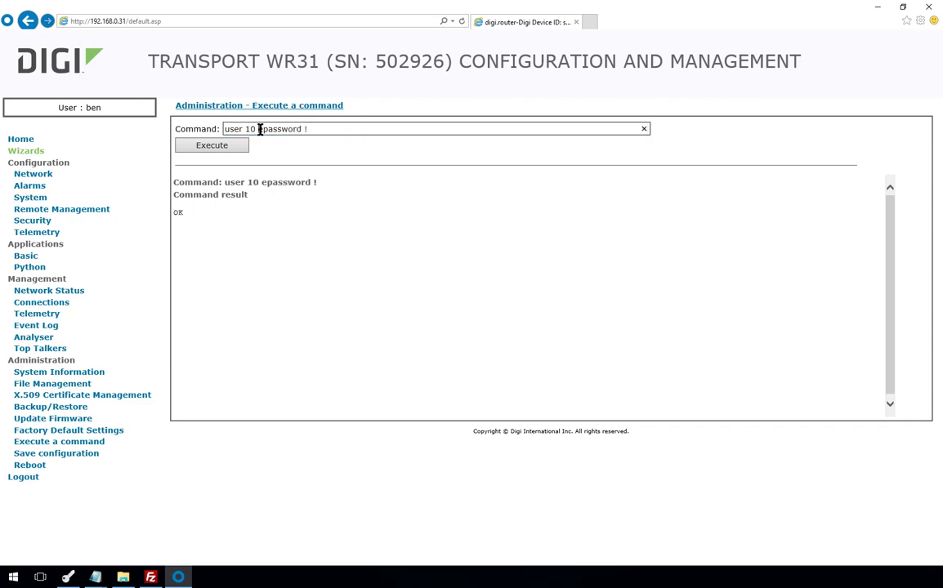
- Relist user 10's parameters with 'user 10 ?', then save the WR31 configuration with 'config 0 save'
left_click_drag(257, 128, 390, 139)
type("?")
key("Return")
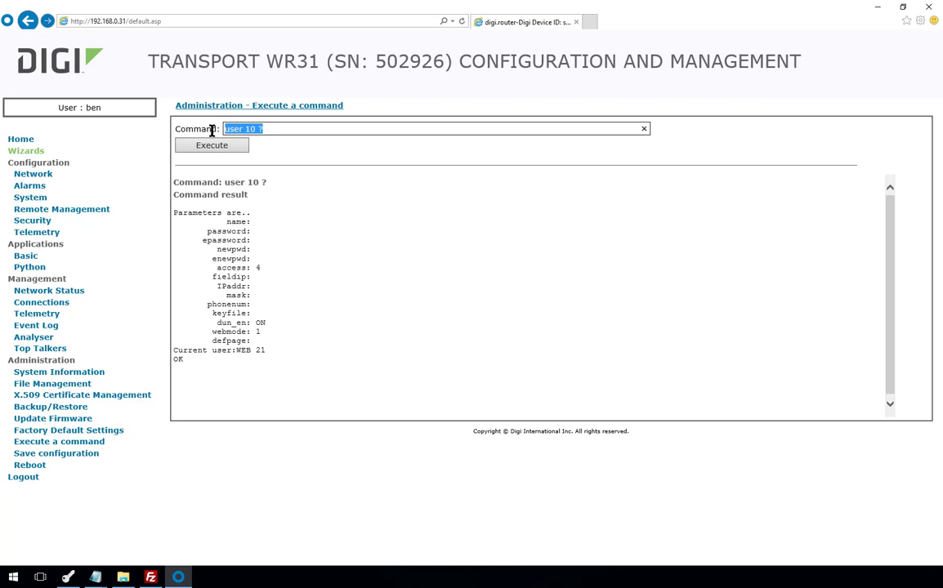
type("config 0 save")
key("Return")
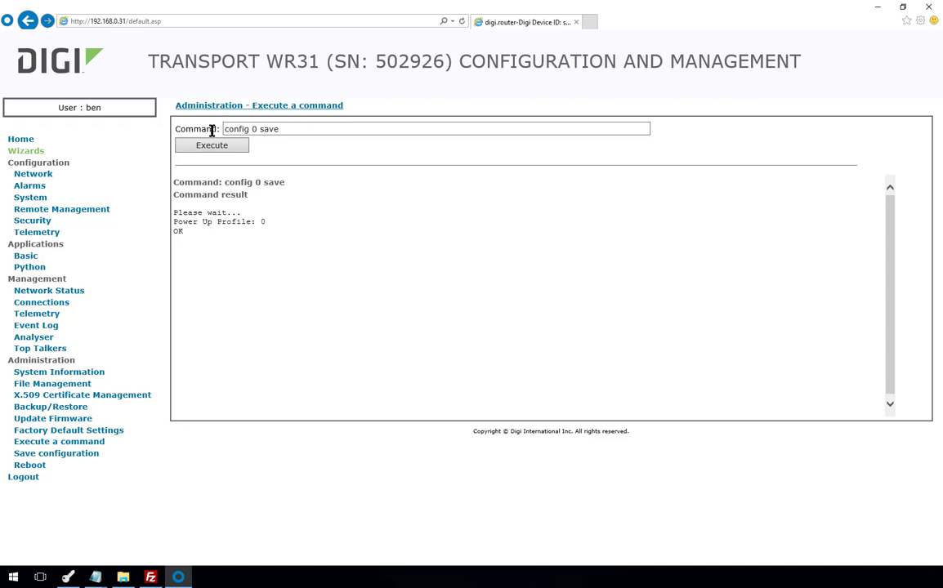
- Sign in to the WR44V2 router's web interface in a new browser tab
left_click(590, 22)
type("1")
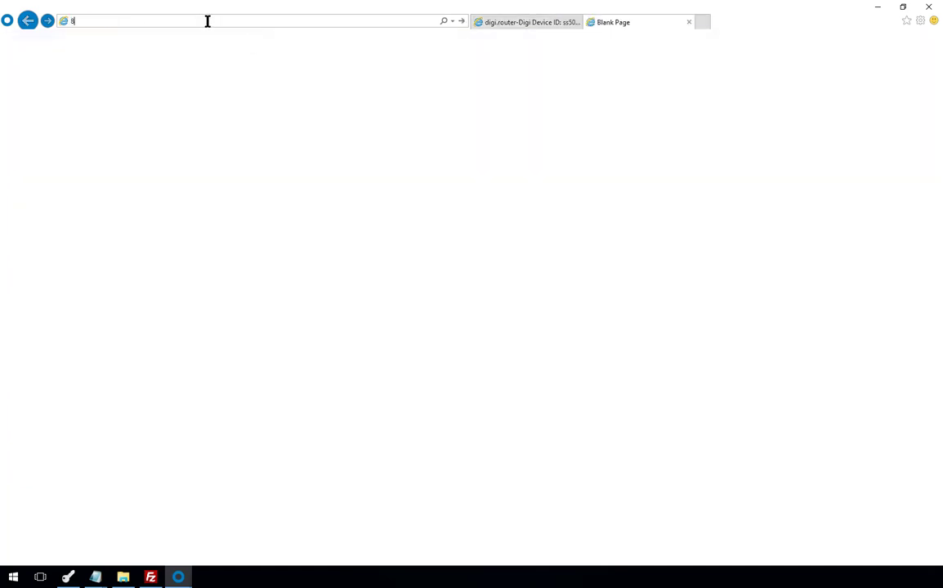
type("2.68.87.5")
key("Return")
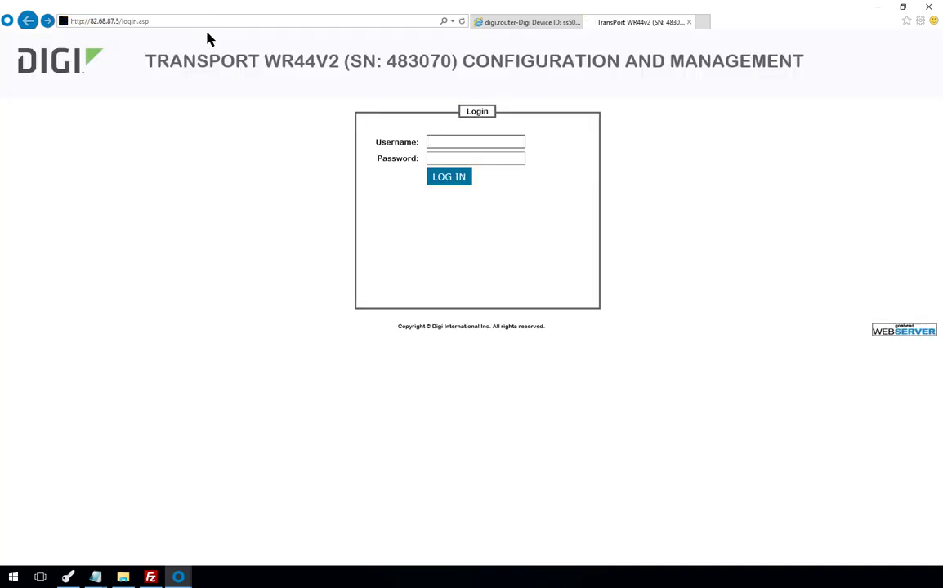
type("ben")
key("Tab")
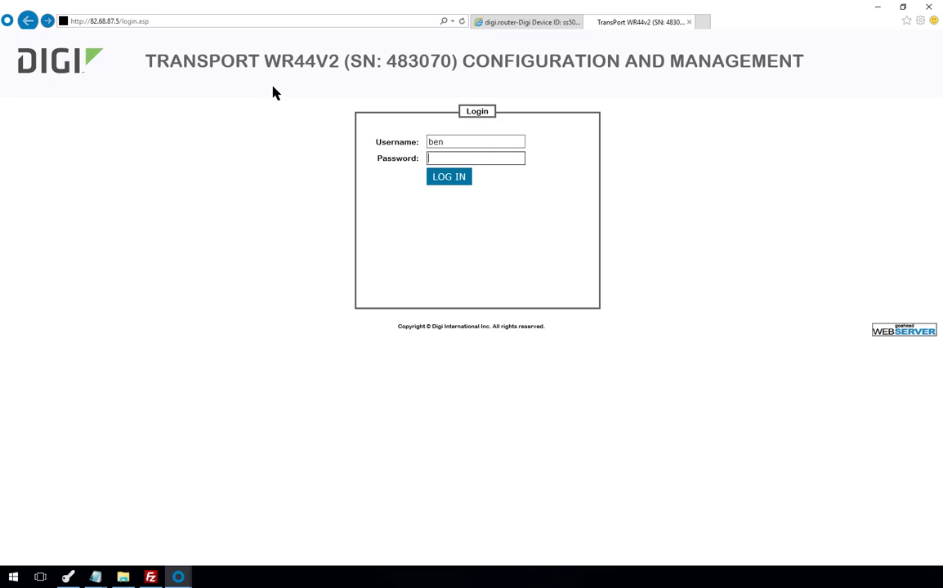
type("••••••••")
key("Return")
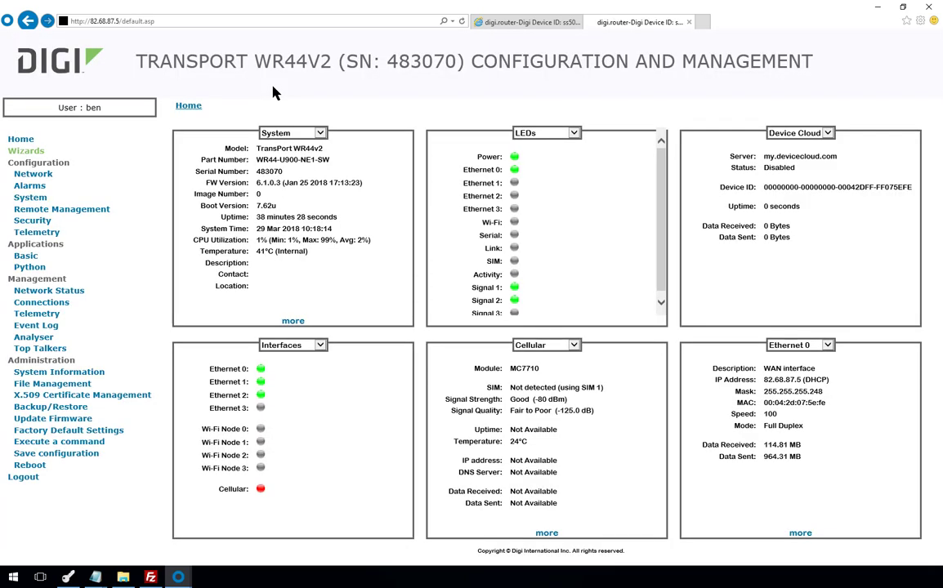
- Set the IKE Responder's advanced RSA private key file to privwr44.pem and apply
left_click(31, 174)
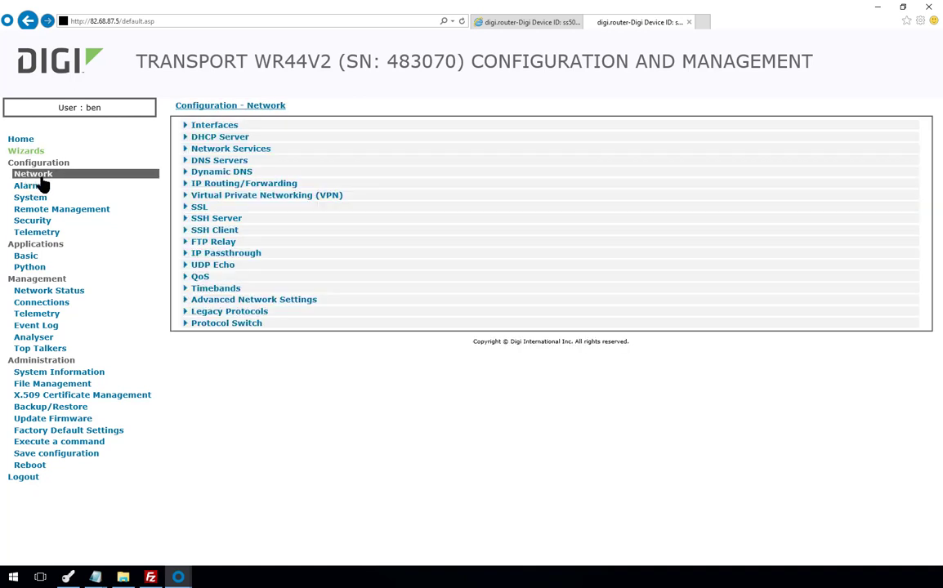
left_click(226, 197)
left_click(215, 207)
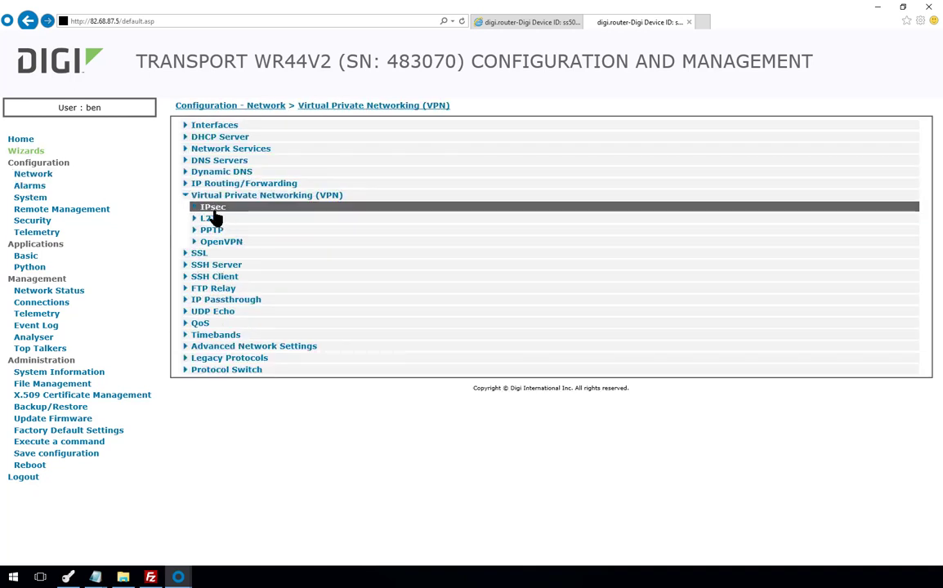
left_click(211, 268)
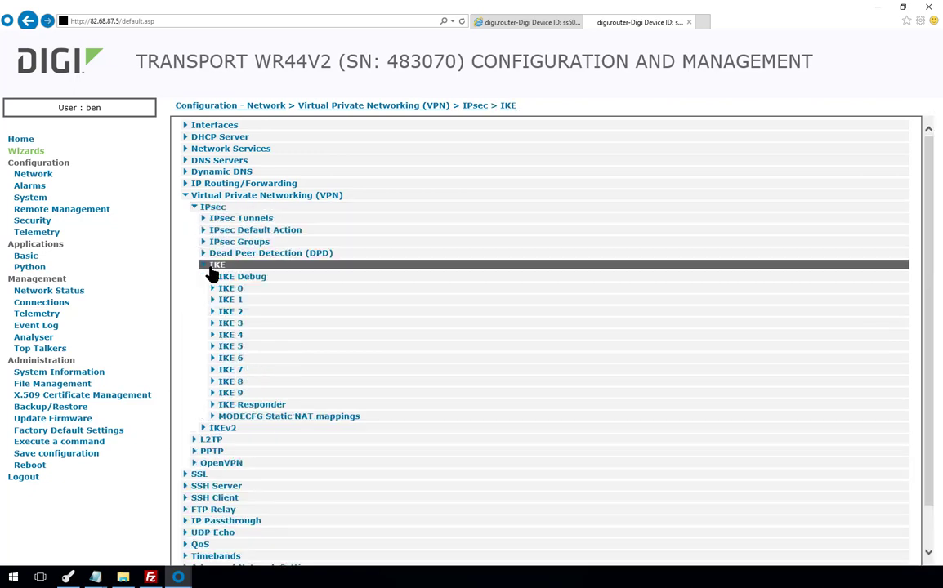
left_click(254, 406)
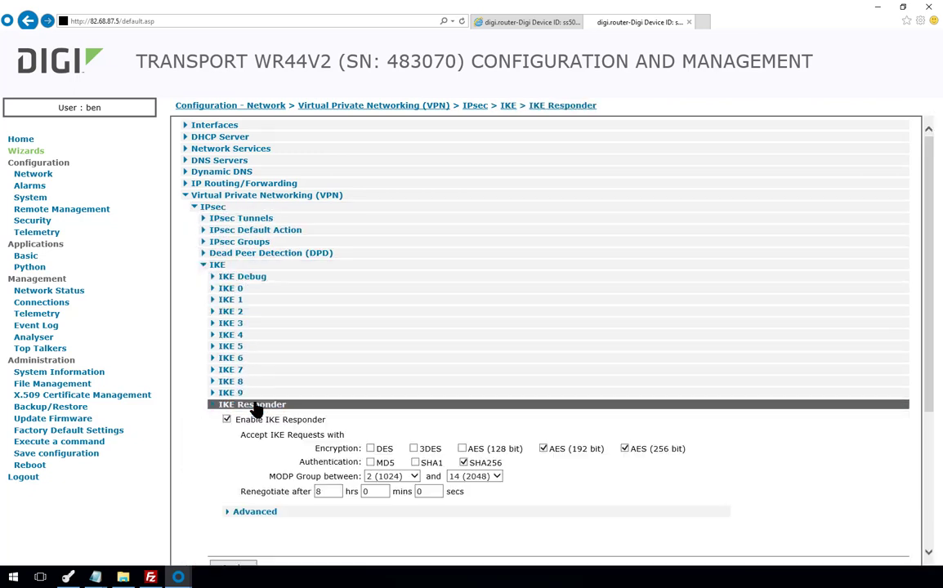
left_click(256, 515)
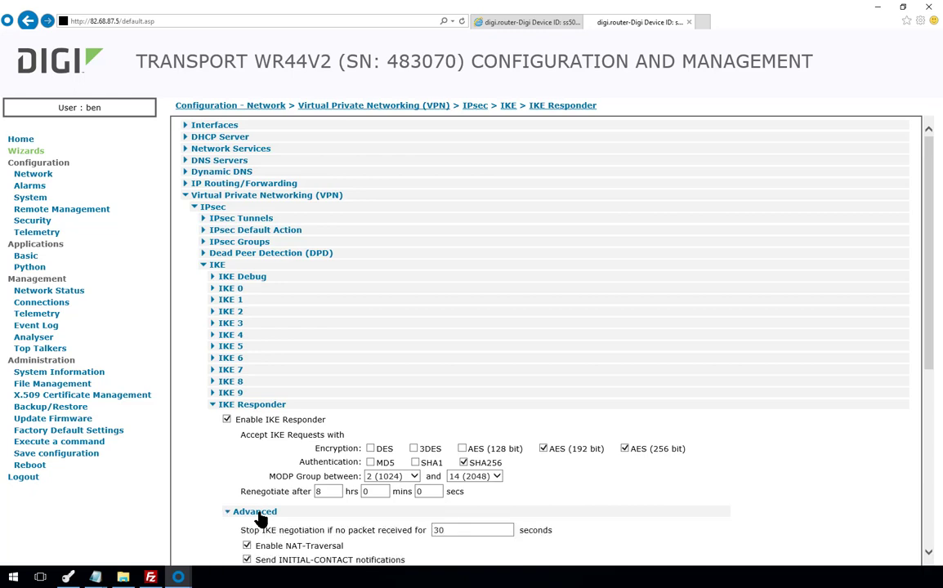
scroll(245, 473, "down", 3)
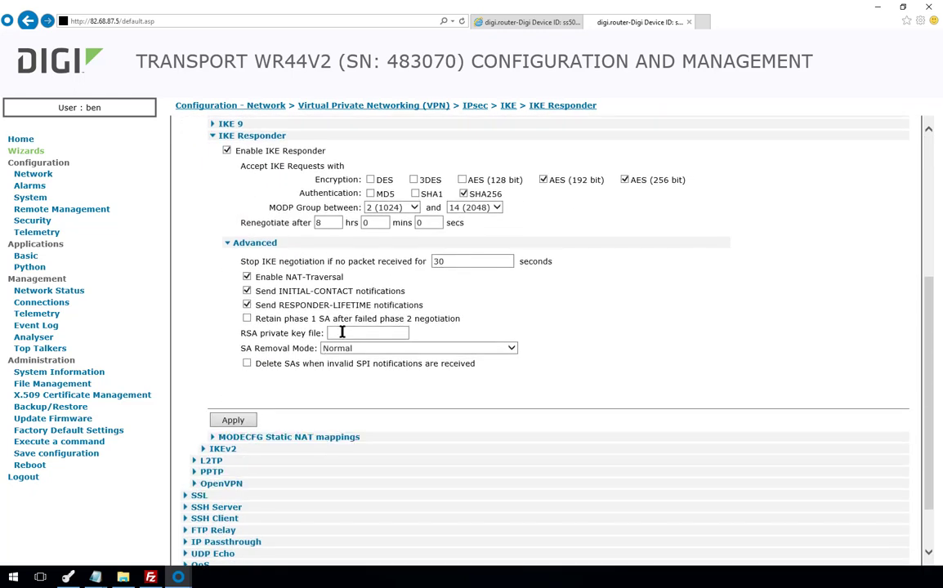
left_click(348, 332)
type("priv")
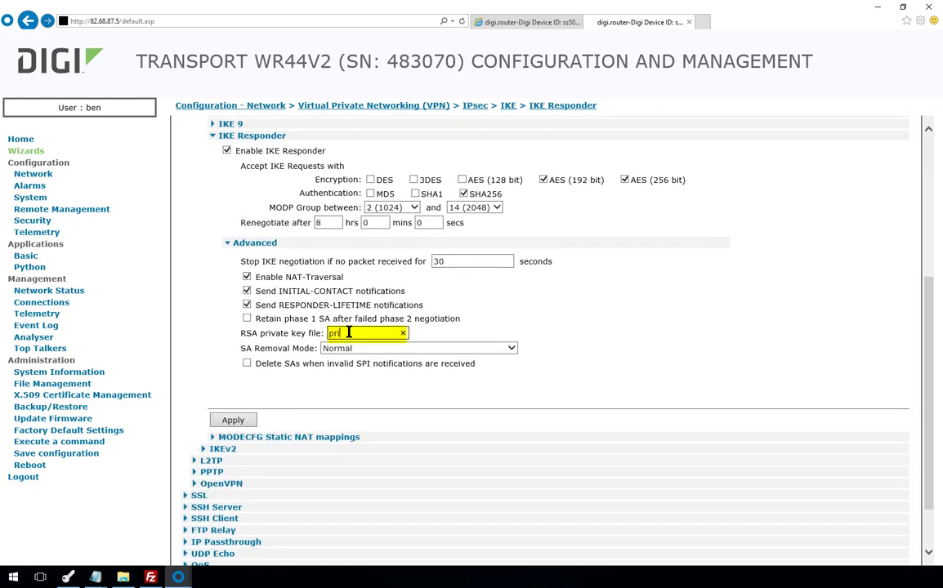
type("wr44.pe")
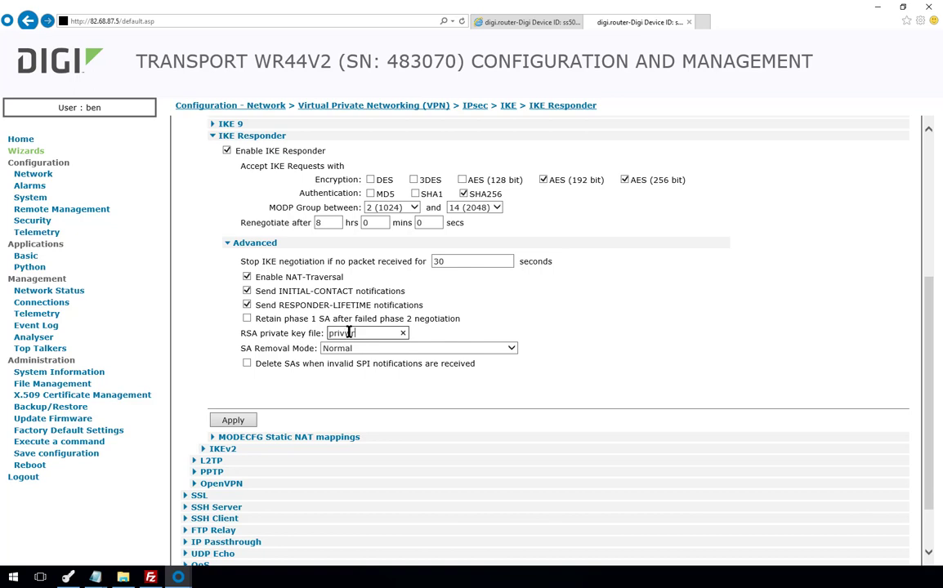
type("m")
left_click(235, 420)
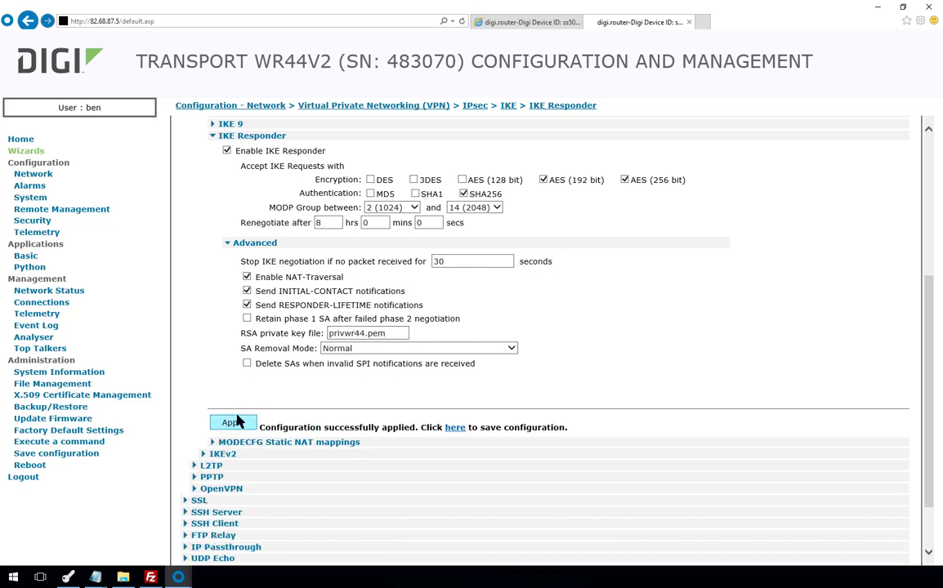
scroll(237, 412, "up", 5)
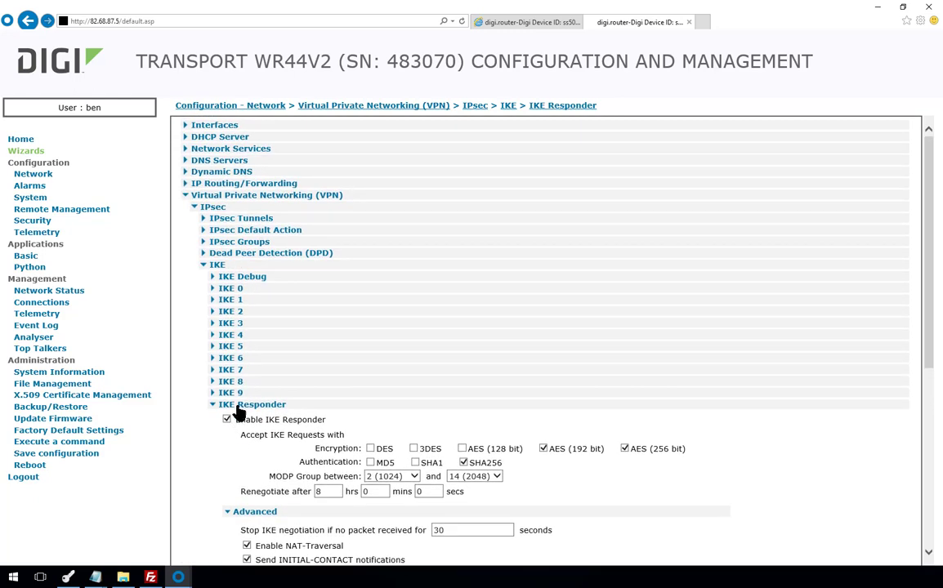
- Switch the IPsec 0 tunnel to RSA Signatures with key file privwr44.pem and apply
left_click(246, 219)
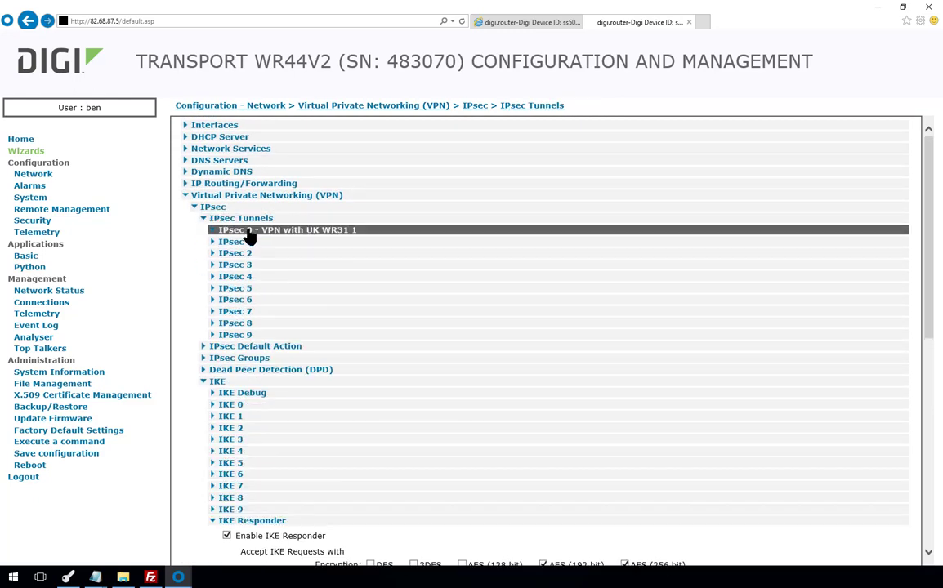
left_click(250, 231)
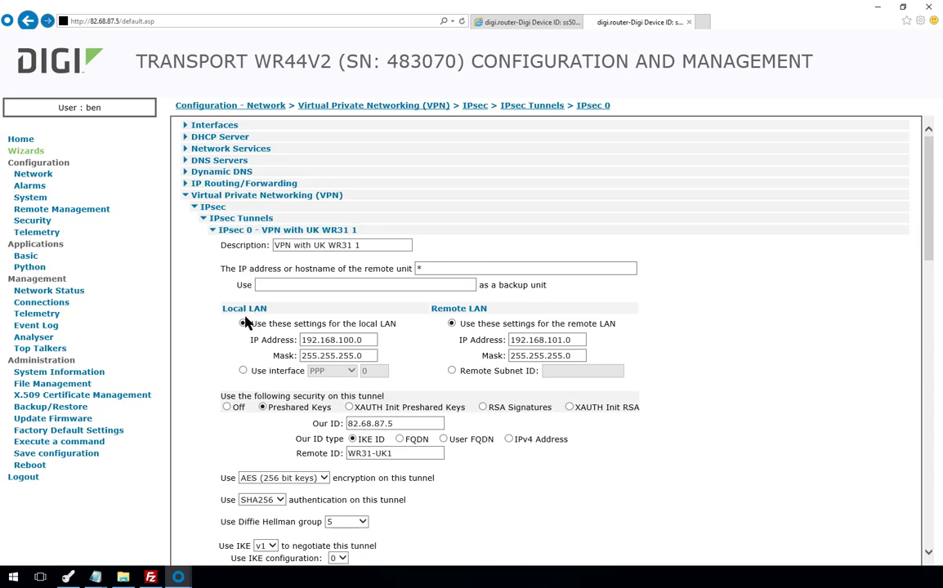
scroll(248, 318, "down", 3)
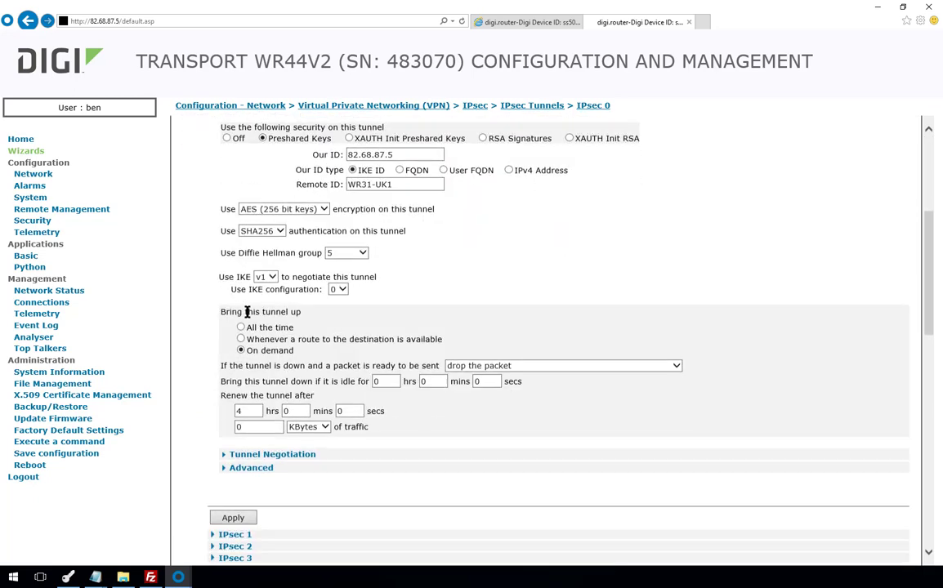
left_click(484, 139)
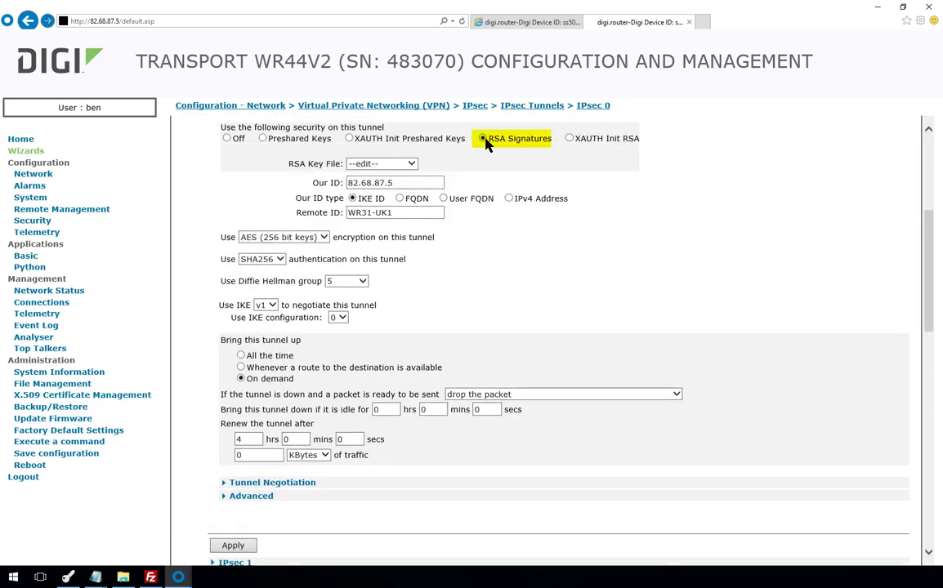
left_click(413, 164)
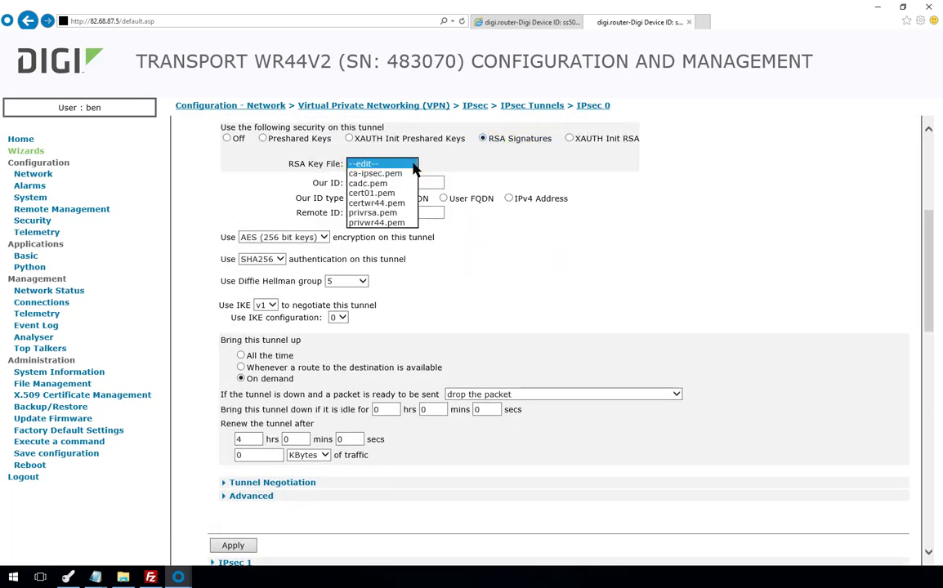
left_click(394, 223)
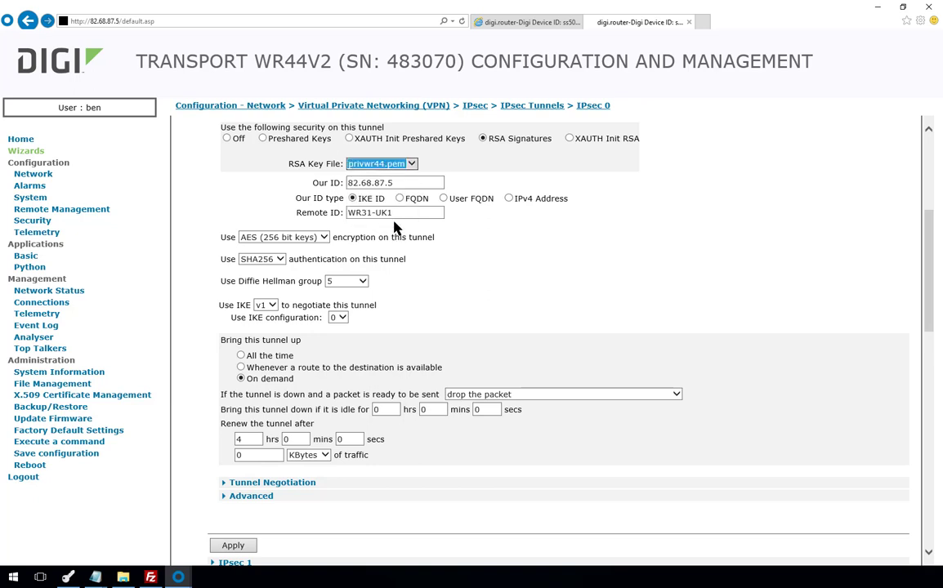
left_click(234, 546)
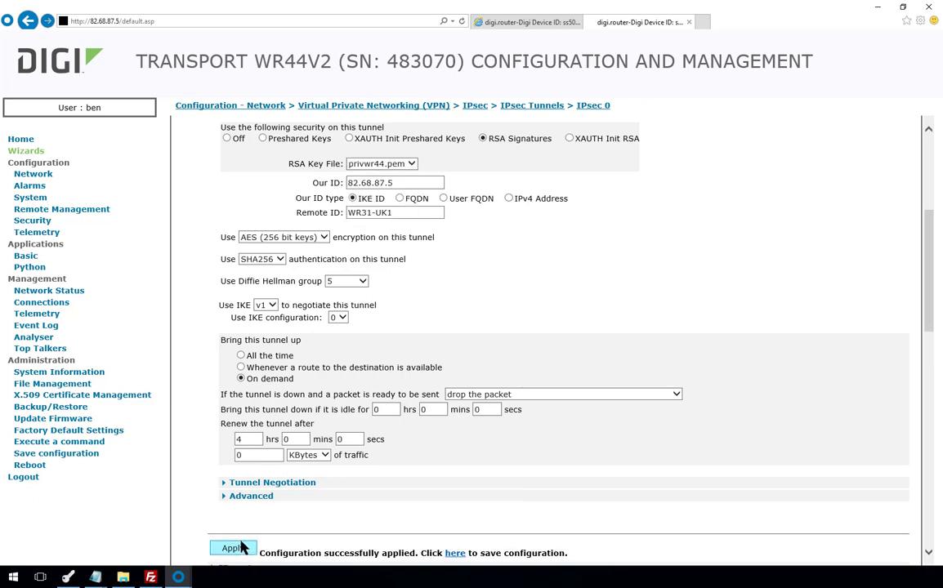
left_click(96, 442)
- List user 10's parameters with 'user 10 ?', then clear its name with 'user 10 name !'
left_click(275, 129)
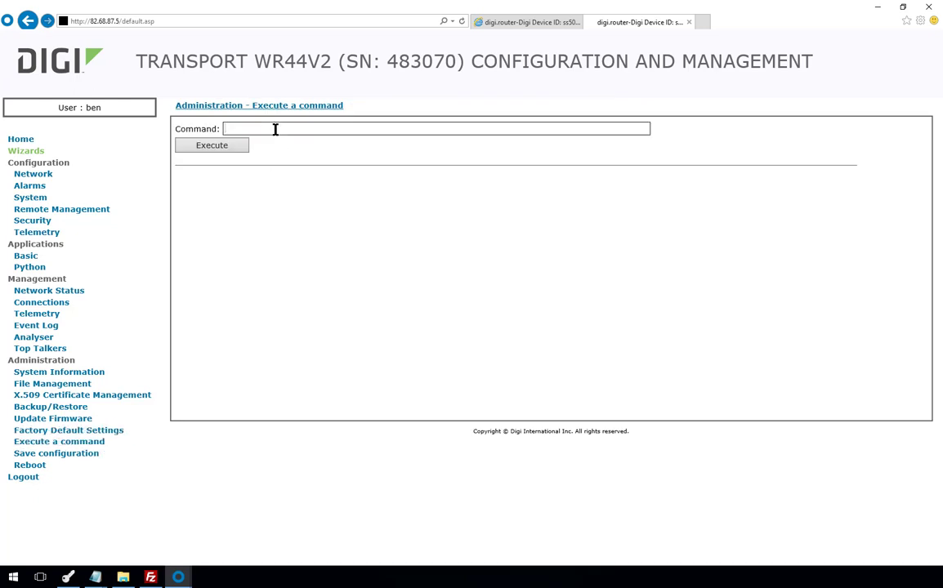
type("user 10 ?")
key("Return")
left_click(275, 128)
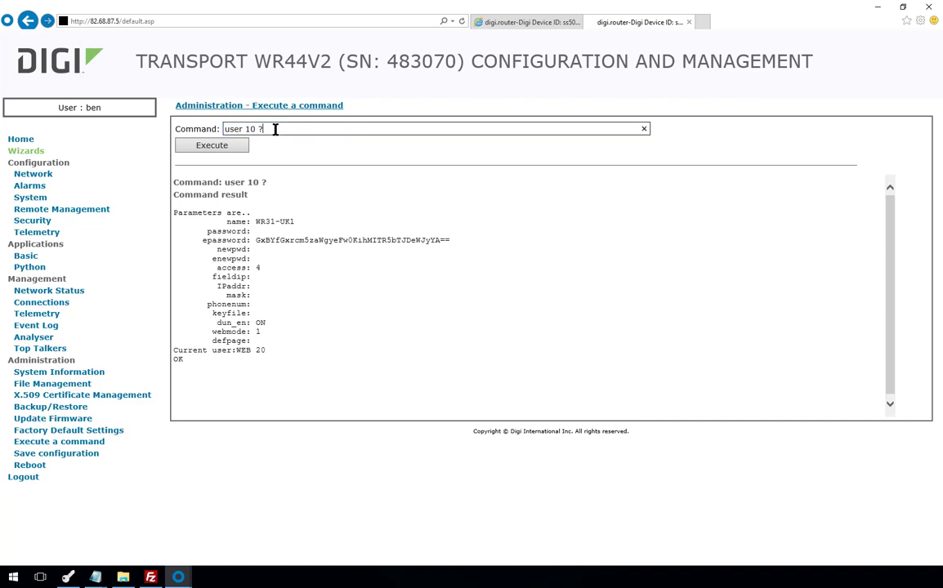
key("BackSpace")
type("name !")
key("Return")
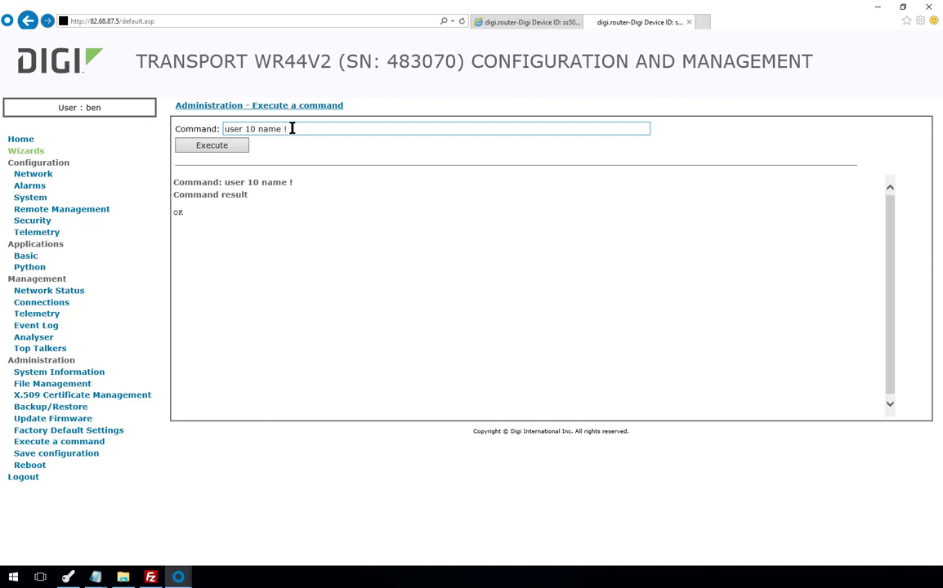
- Clear user 10's encrypted password with 'user 10 epassword !'
left_click(290, 129)
key("BackSpace")
key("BackSpace")
key("BackSpace")
key("BackSpace")
key("BackSpace")
key("BackSpace")
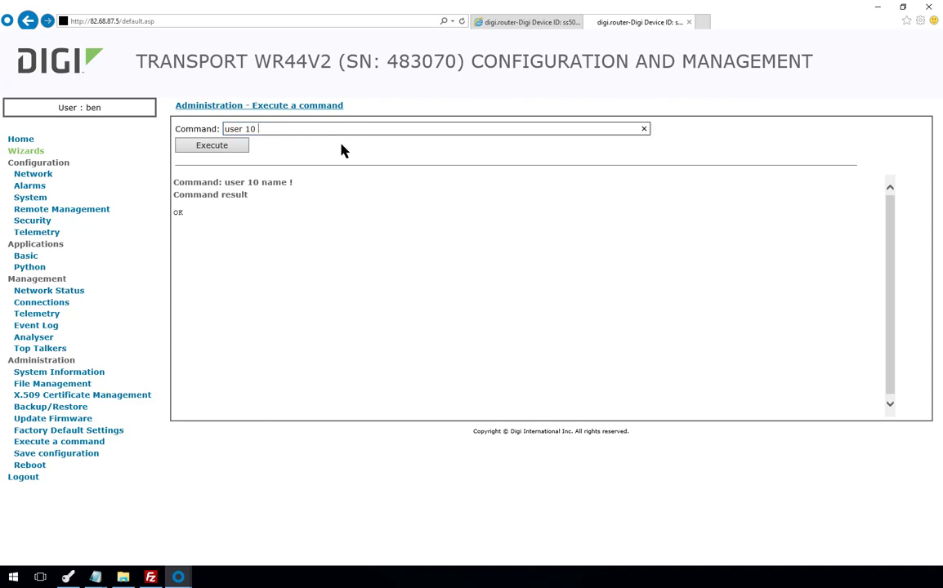
type("epassword !")
key("Return")
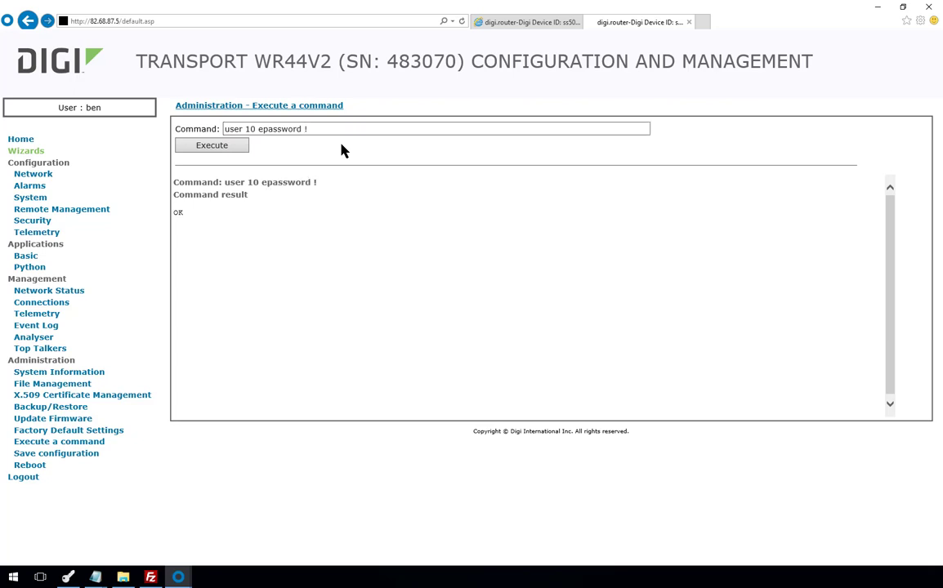
- Rerun 'user 10 ?' to confirm the blanks, then save with 'config 0 save'
left_click(335, 129)
key("BackSpace")
key("BackSpace")
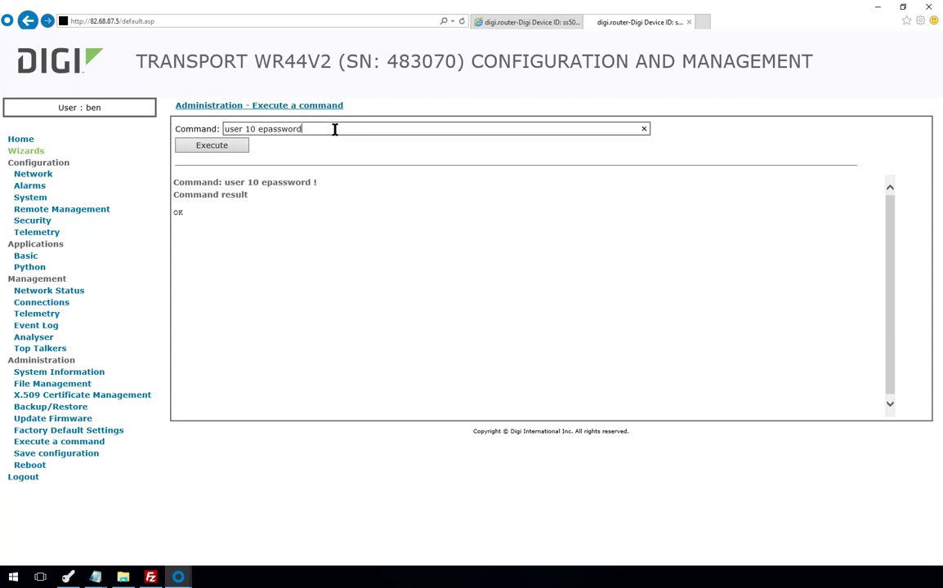
key("BackSpace")
key("BackSpace")
key("BackSpace")
key("BackSpace")
key("BackSpace")
key("BackSpace")
key("BackSpace")
key("BackSpace")
key("BackSpace")
type("?")
key("Return")
left_click_drag(314, 129, 197, 128)
type("config 0 save")
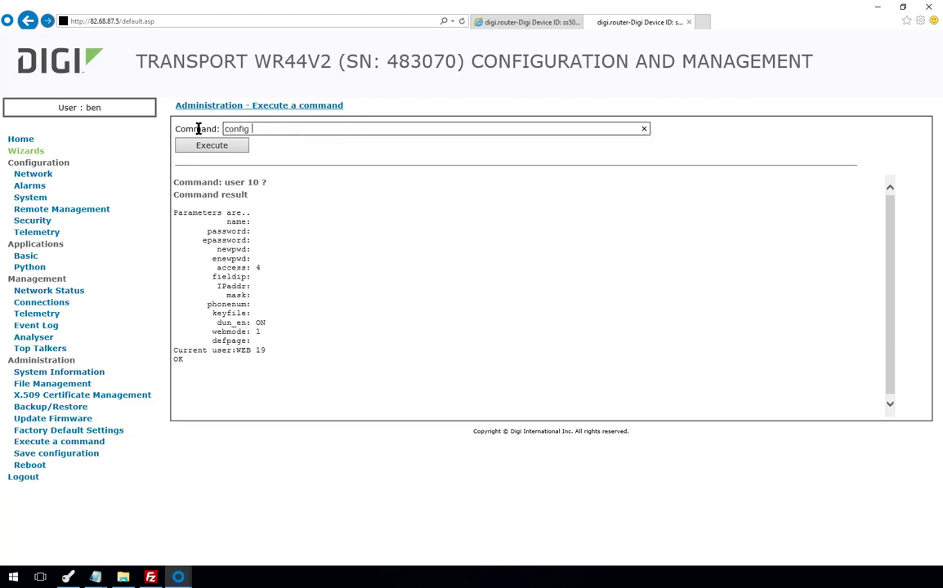
key("Return")
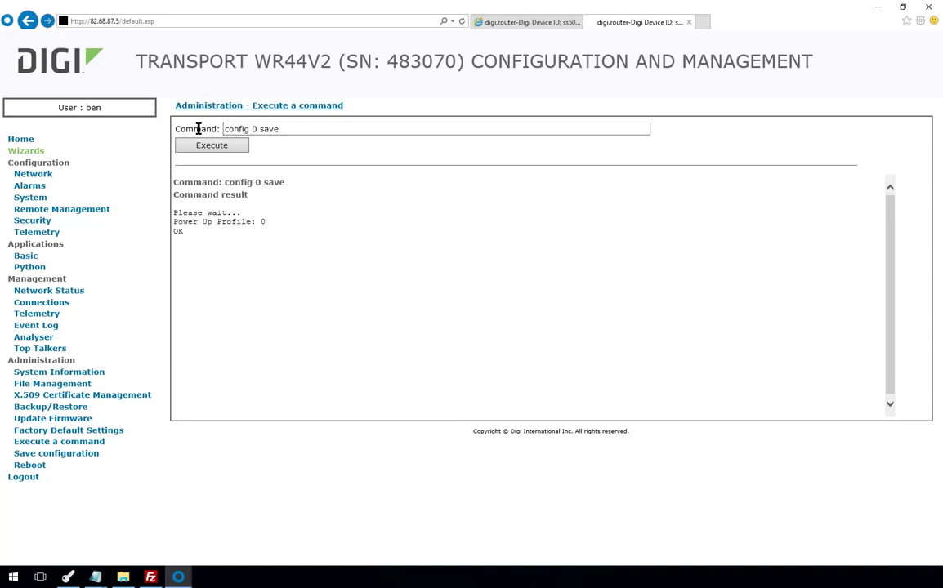
- Reboot the WR31 router from its Administration > Reboot page
left_click(537, 24)
left_click_drag(316, 129, 210, 124)
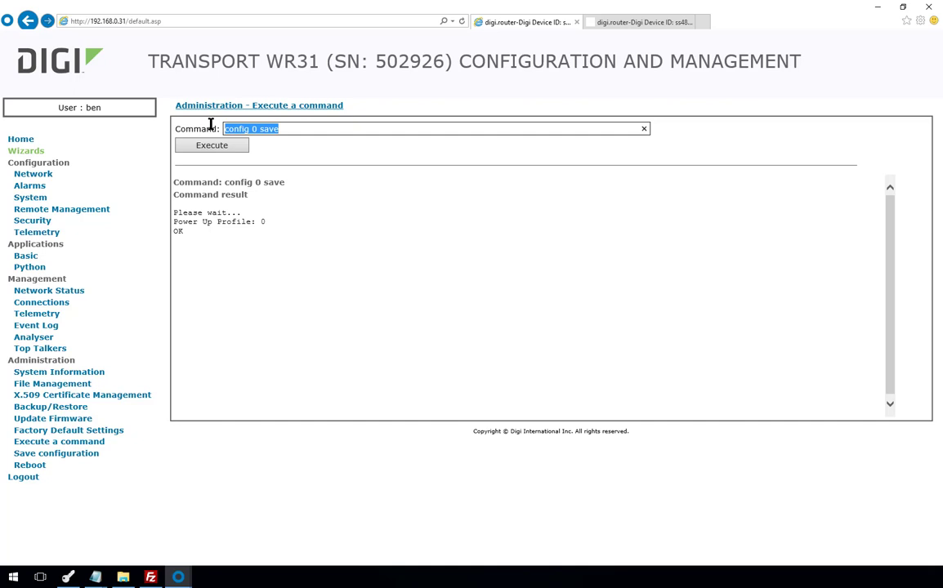
left_click(34, 465)
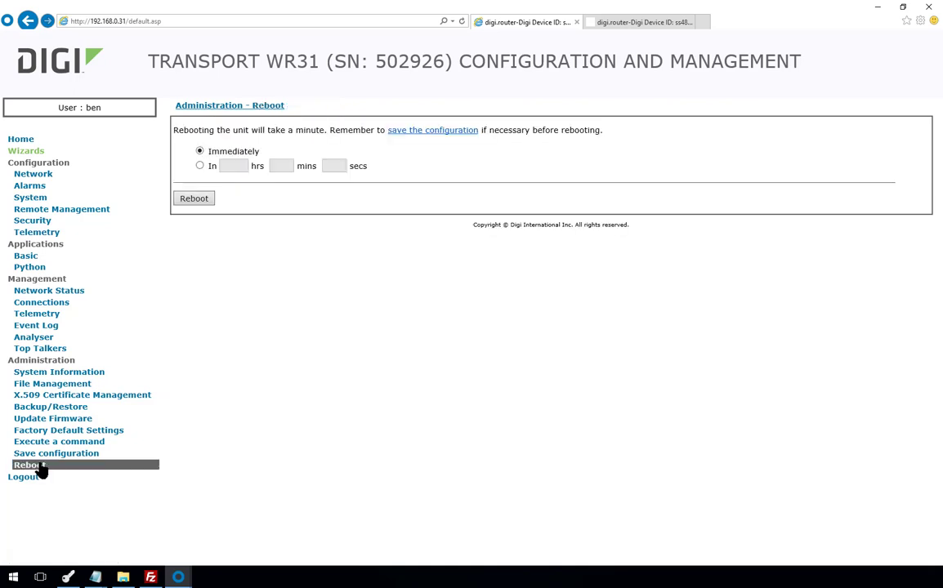
left_click(193, 201)
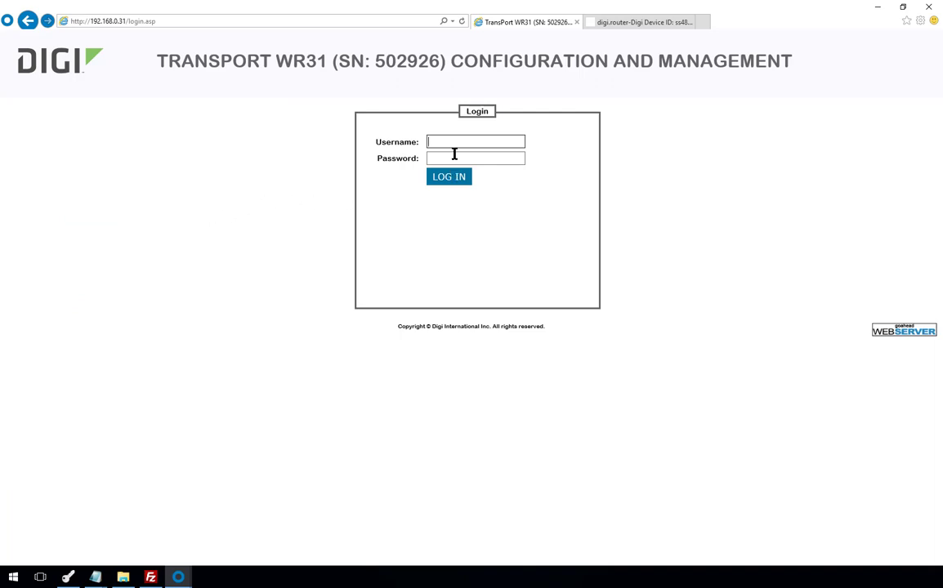
- Log back in to the WR31 and check the event log shows the VPN up
type("ben")
key("Tab")
type("123456789")
key("Return")
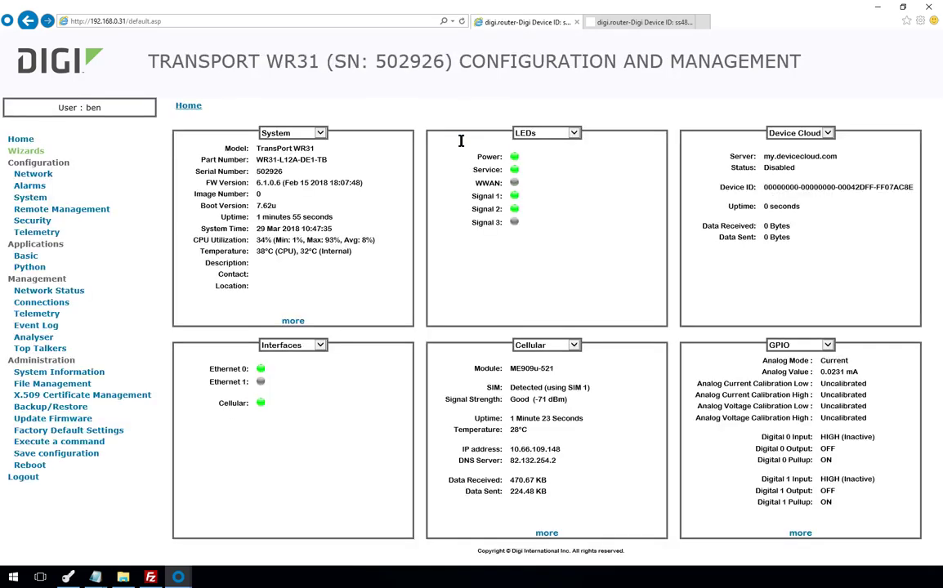
left_click(54, 329)
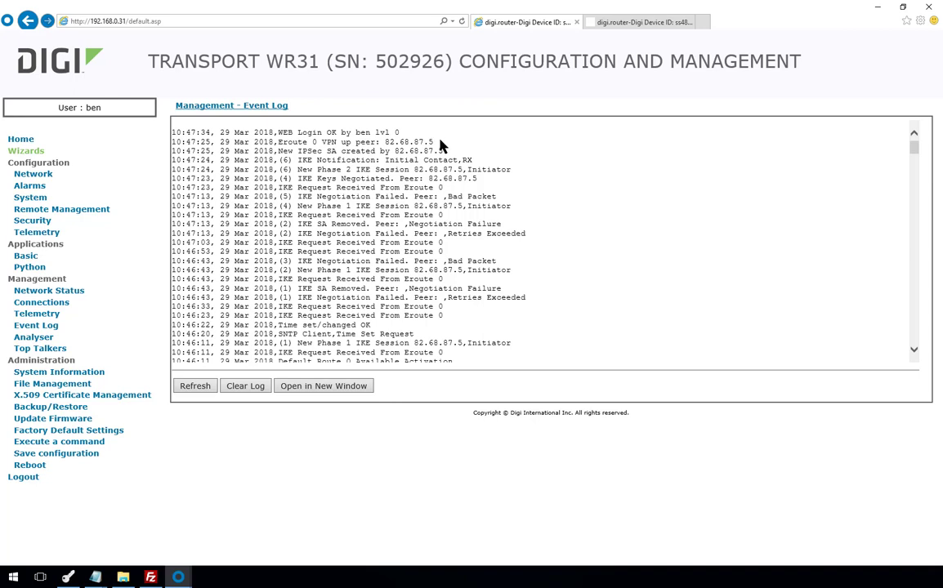
left_click(97, 442)
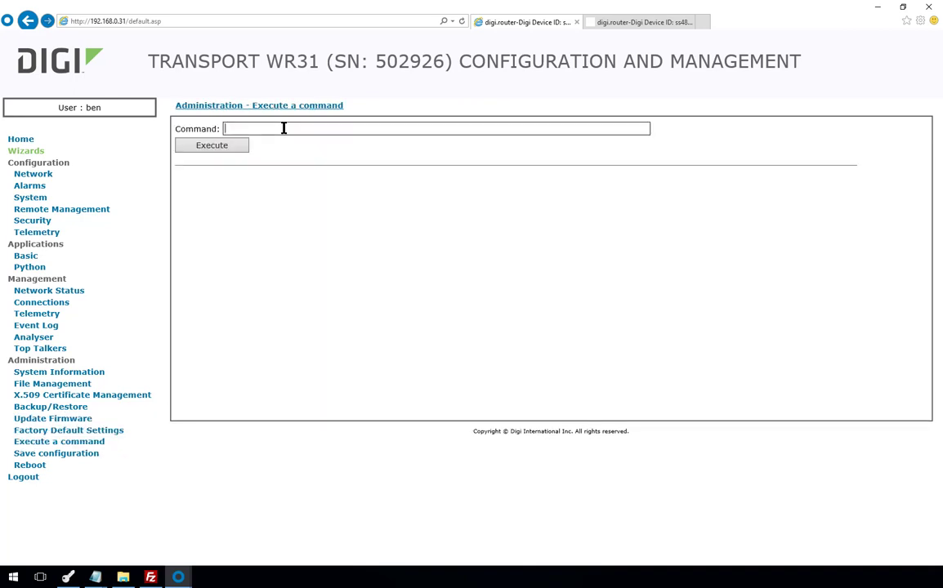
- Run 'route print', 'sastat' and 'ping 192.168.100.1 -e0 3' on the WR31 to verify the tunnel
type("route print")
key("Return")
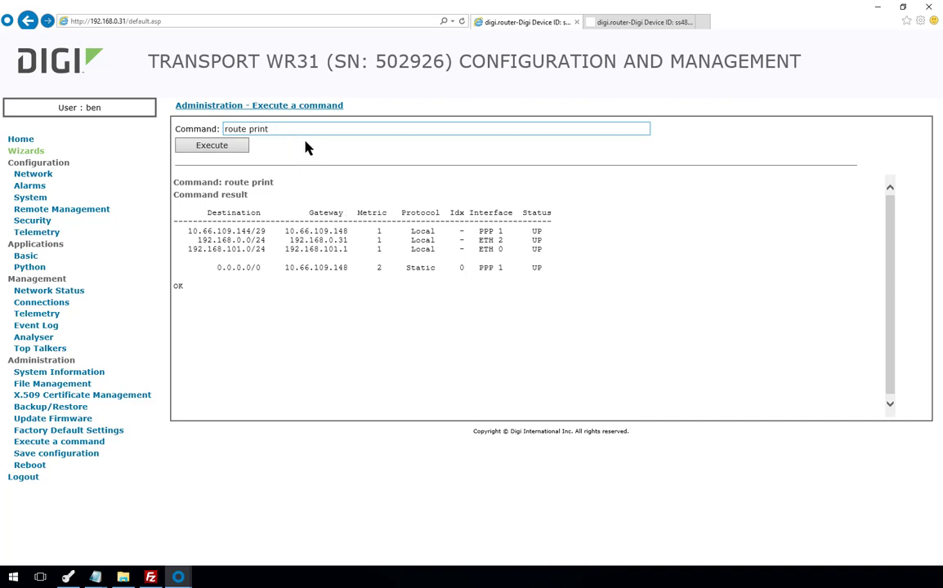
left_click_drag(282, 129, 203, 130)
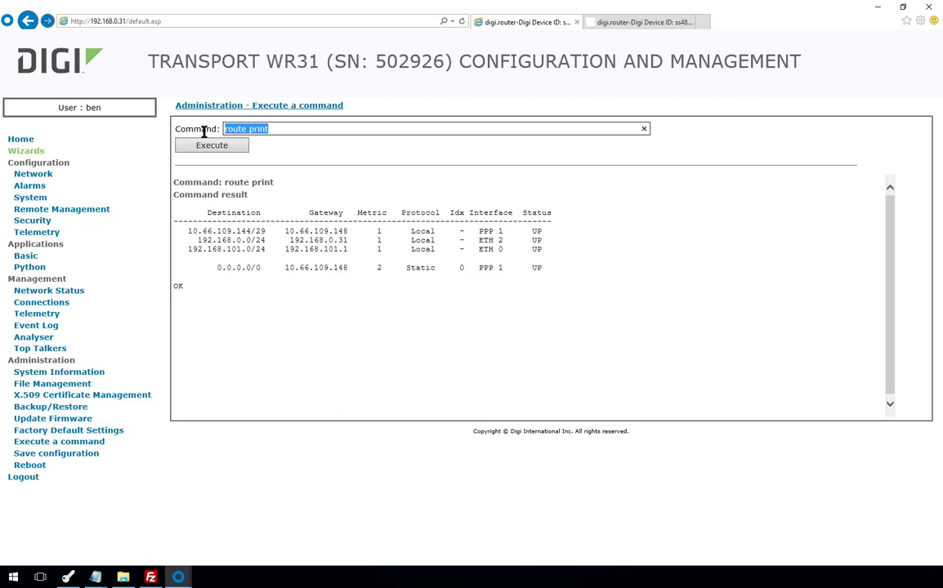
type("sastat")
key("Return")
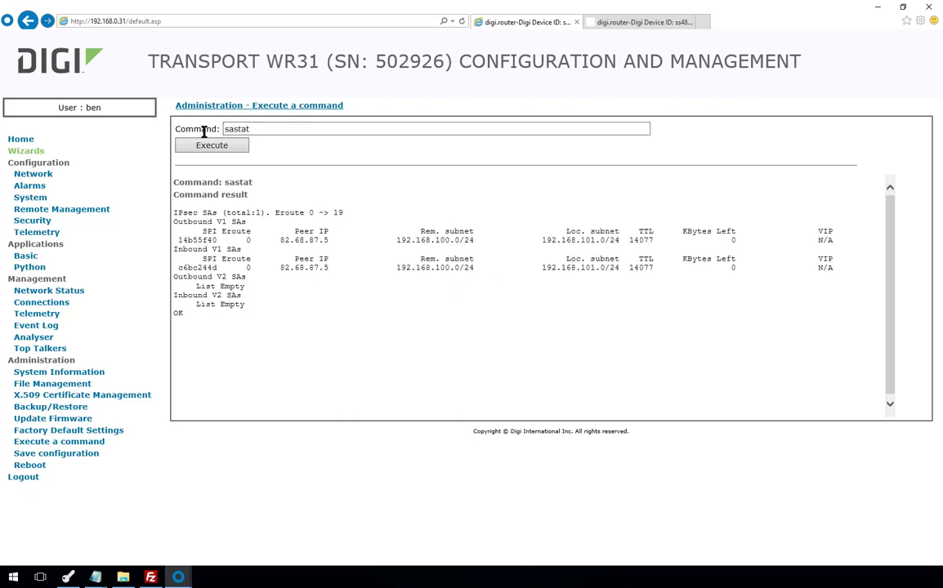
left_click_drag(263, 128, 192, 129)
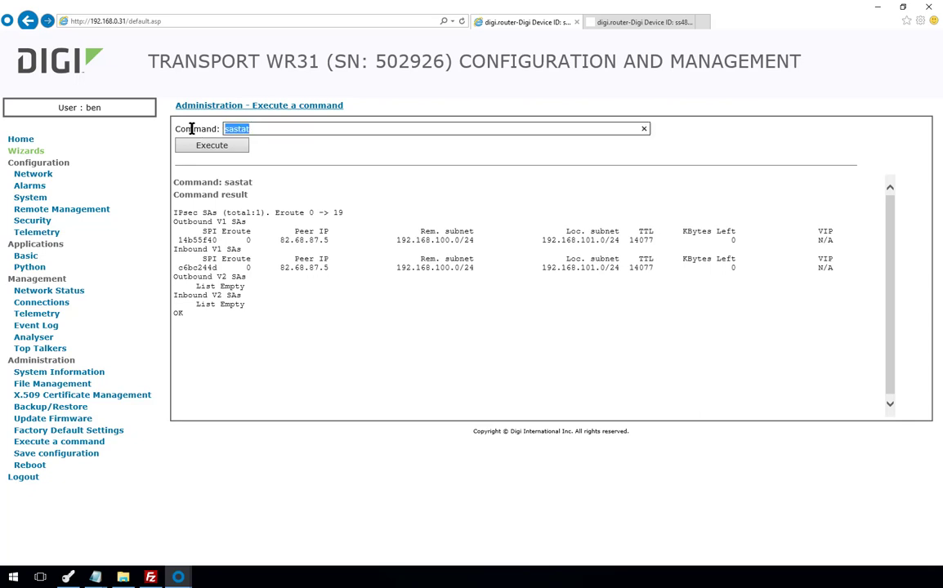
type("ping 192.168.100")
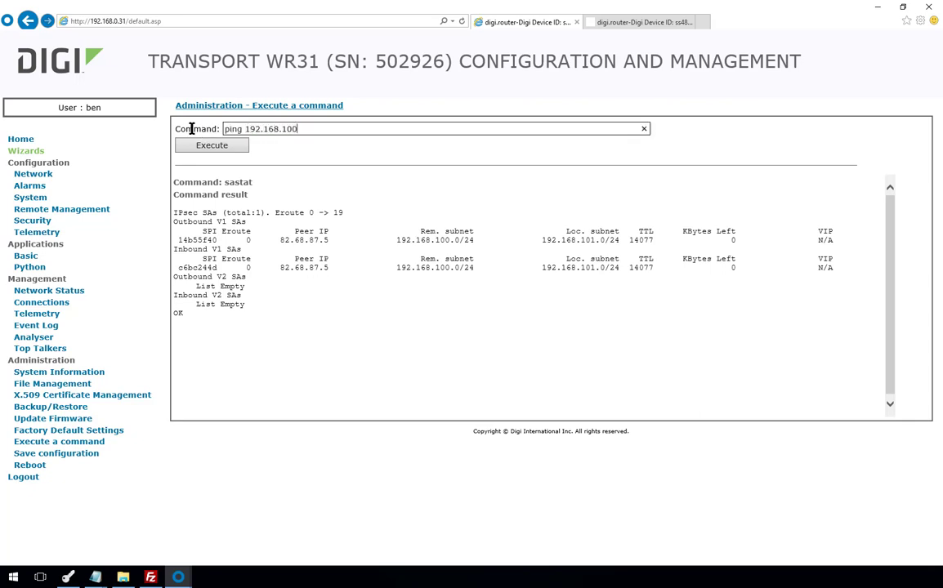
type(".1 -e0 3")
key("Return")
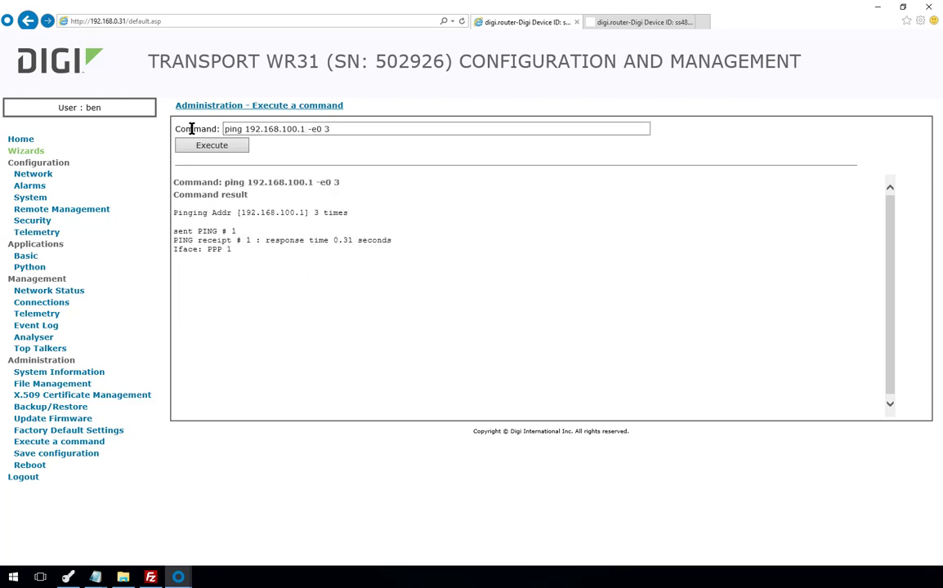